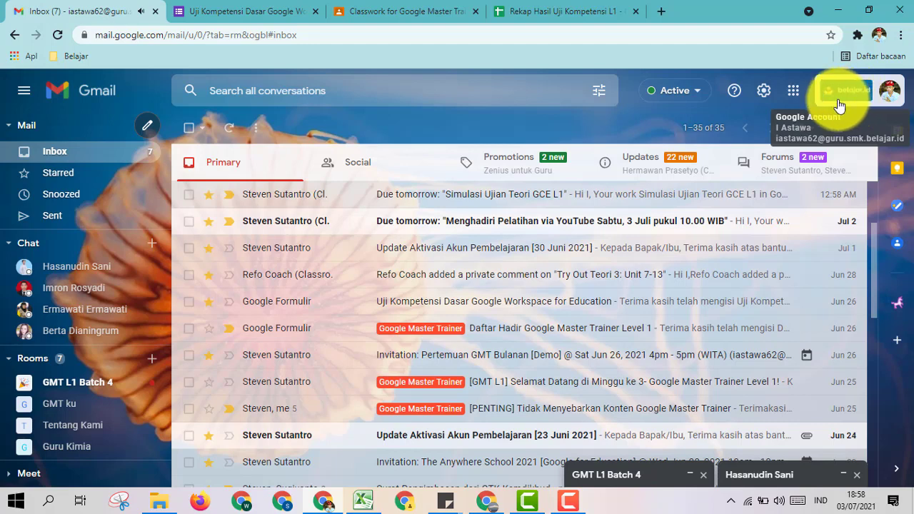
- Switch from Gmail to Google Drive
left_click(792, 94)
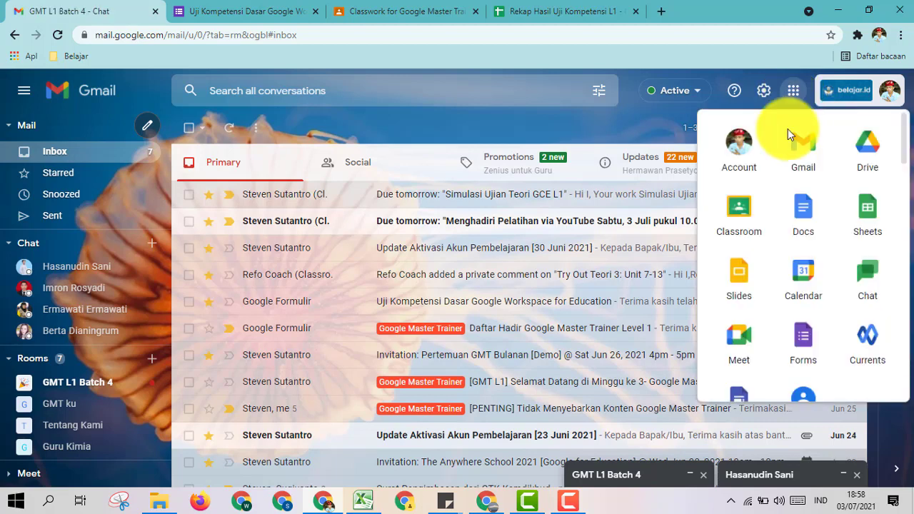
left_click(874, 167)
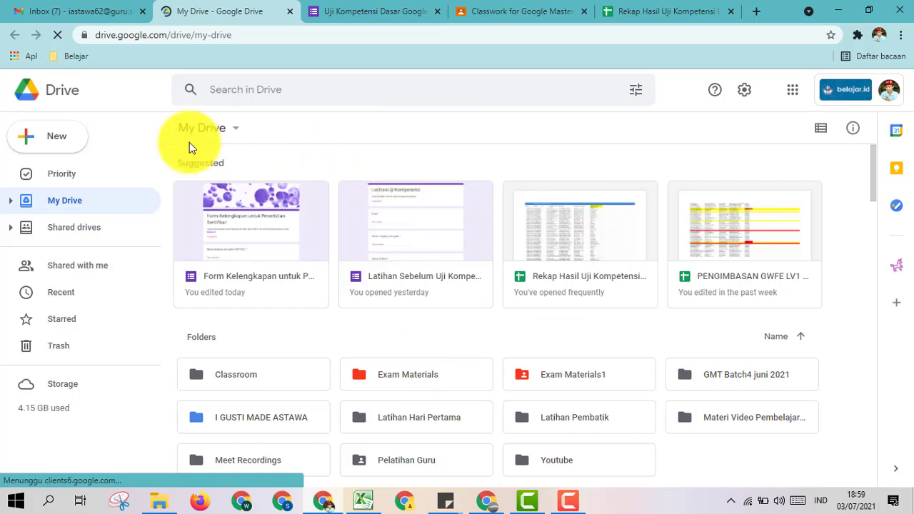
- Examine the item types that can be created or uploaded in My Drive, including the document options and additional connected apps
left_click(64, 138)
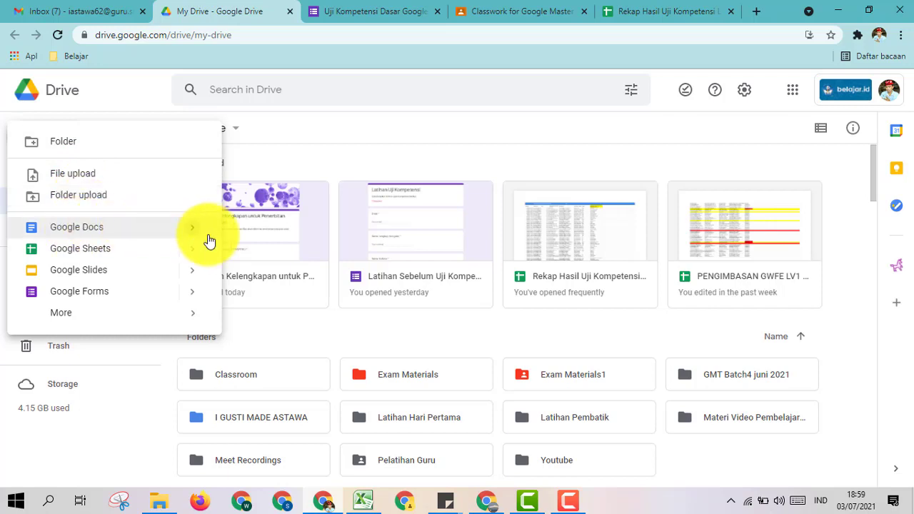
mouse_move(203, 238)
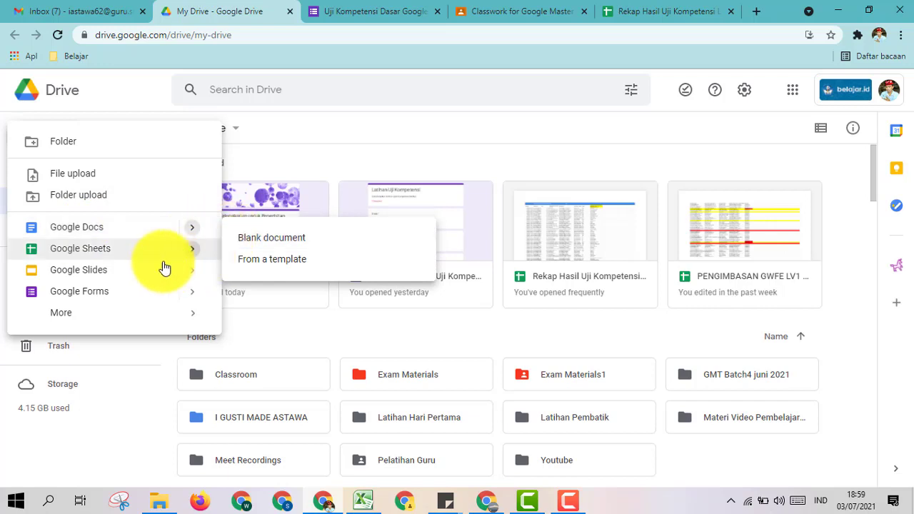
mouse_move(147, 257)
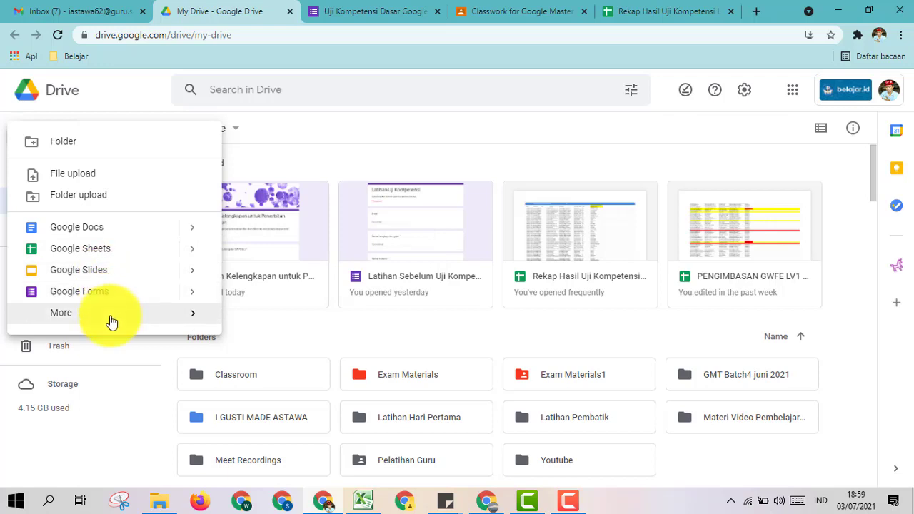
mouse_move(198, 322)
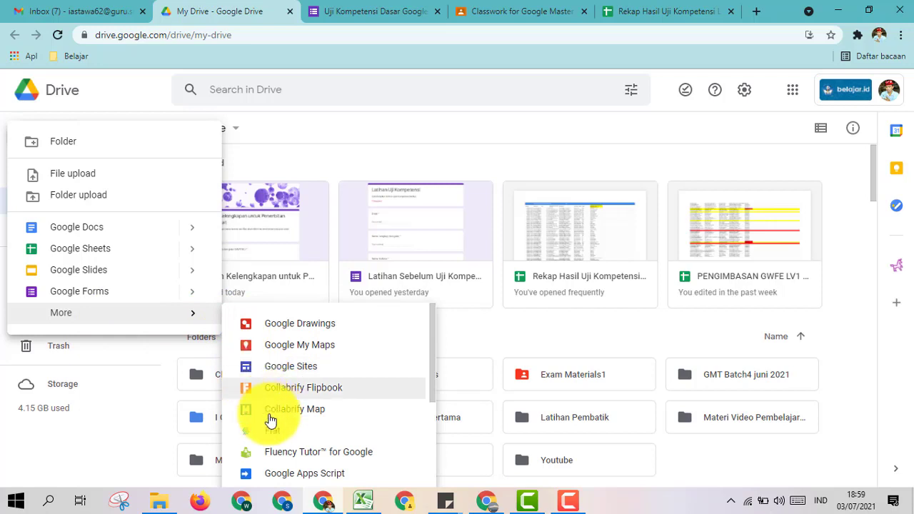
scroll(299, 432, "down", 2)
scroll(299, 431, "down", 1)
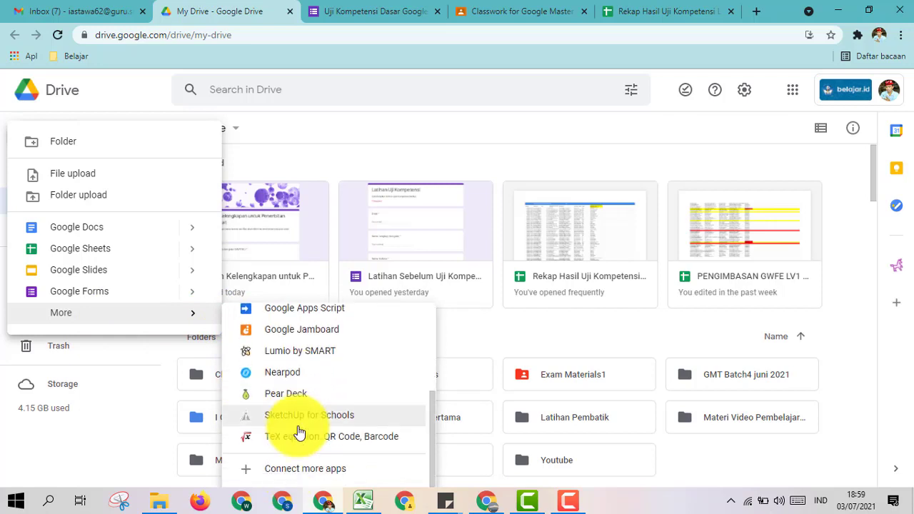
scroll(299, 432, "up", 3)
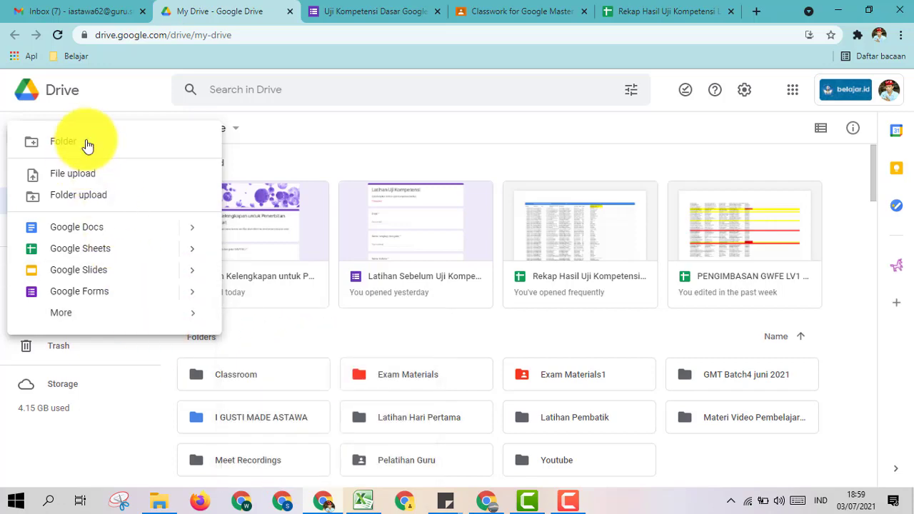
left_click(102, 10)
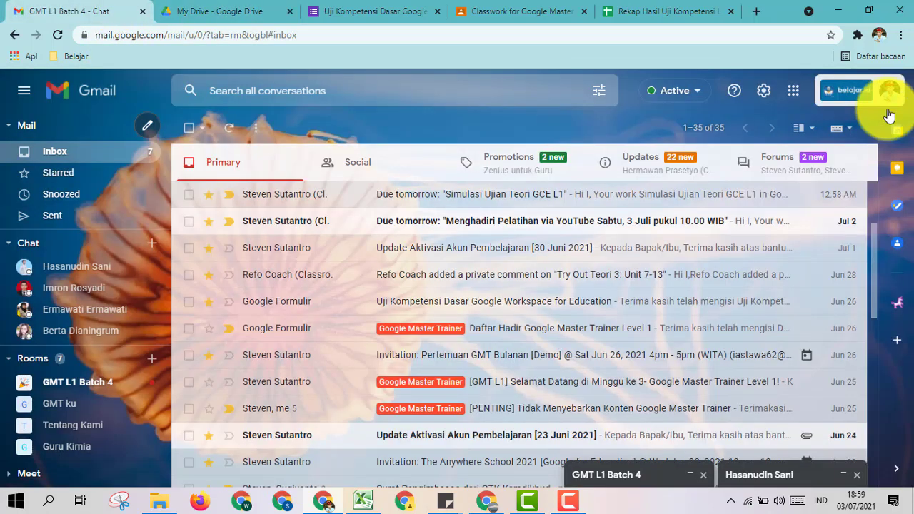
left_click(792, 90)
left_click(183, 10)
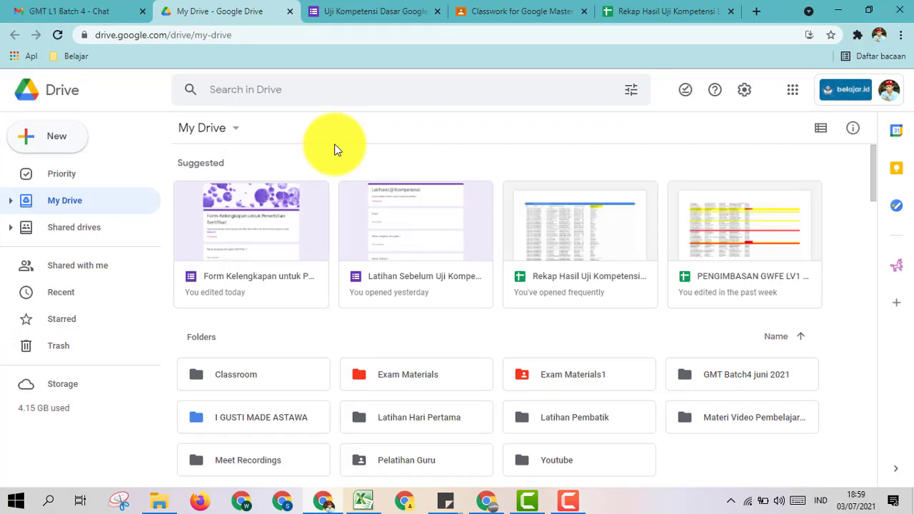
- Create a new folder named "Uji Coba" in My Drive
left_click(68, 138)
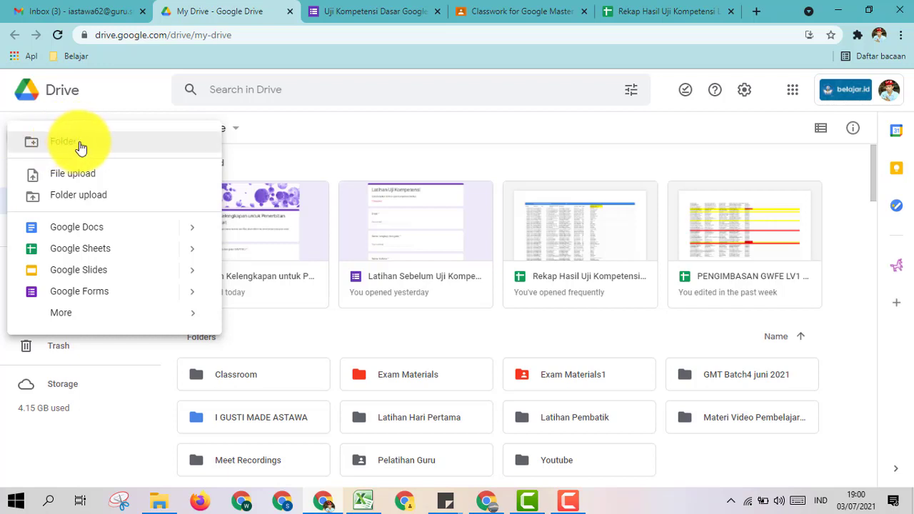
left_click(81, 148)
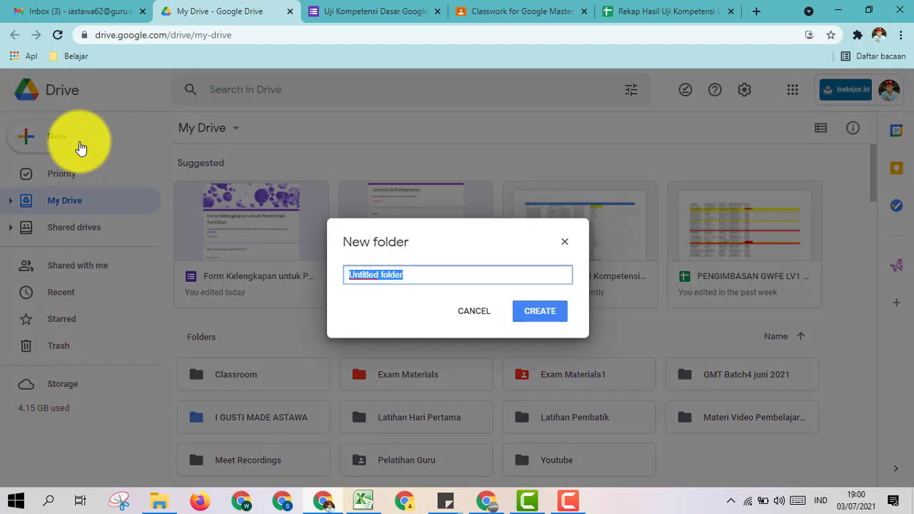
type("Uji")
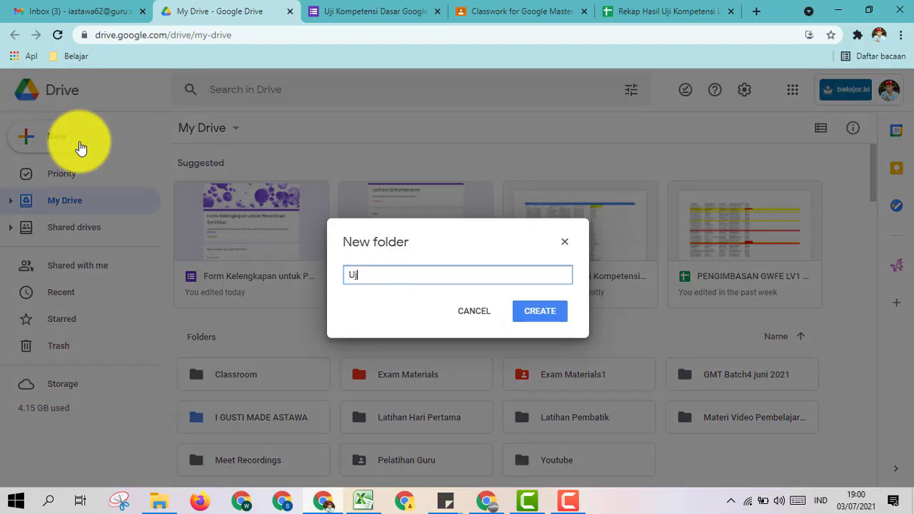
type(" Coba")
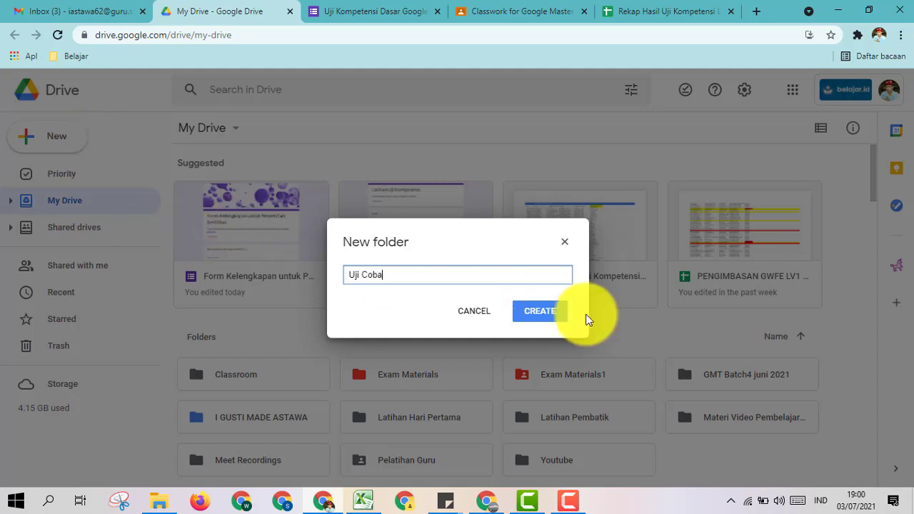
left_click(546, 319)
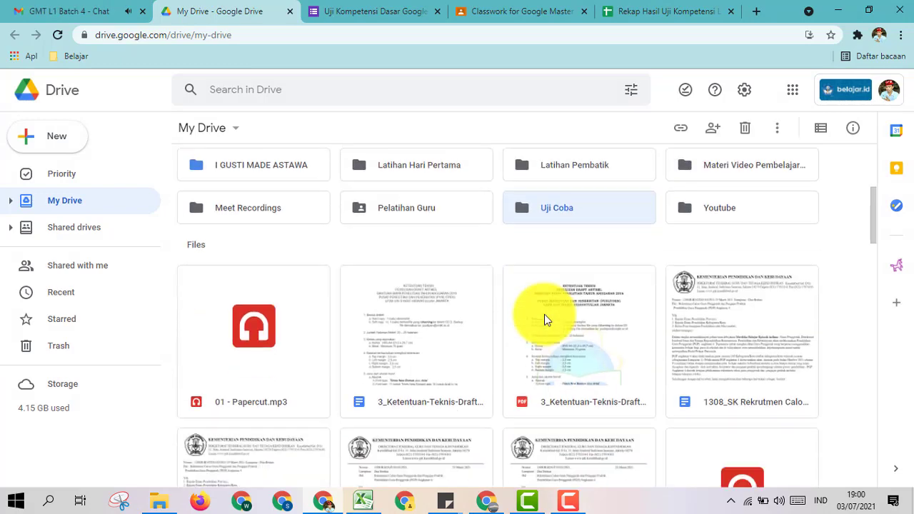
- Change the color of the Uji Coba folder to light yellow
scroll(544, 319, "up", 2)
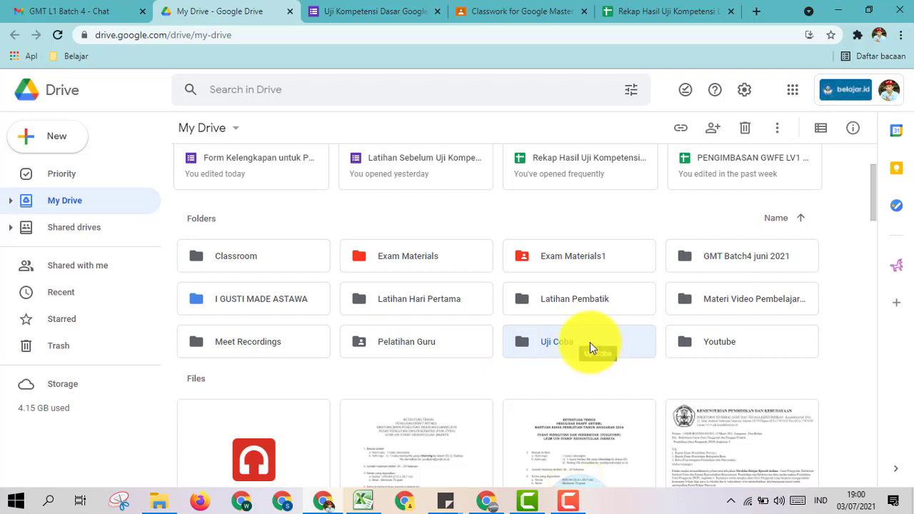
right_click(524, 340)
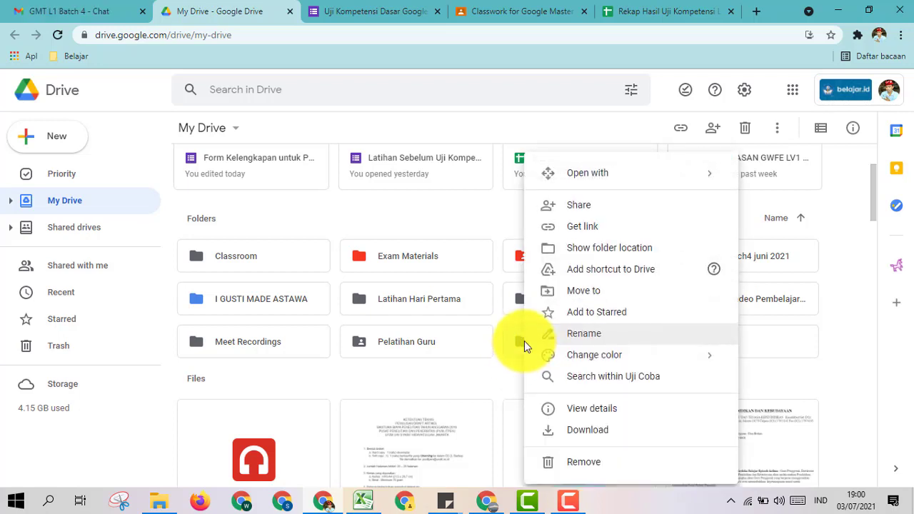
mouse_move(591, 361)
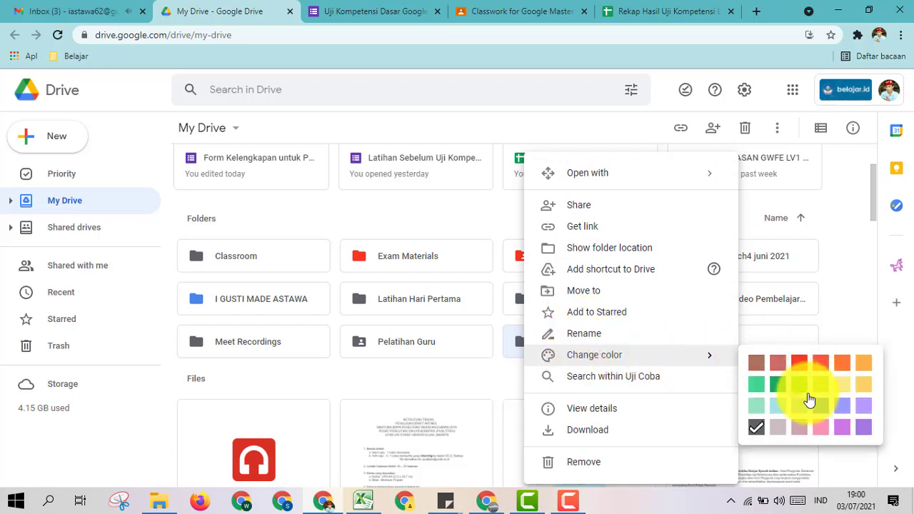
left_click(845, 384)
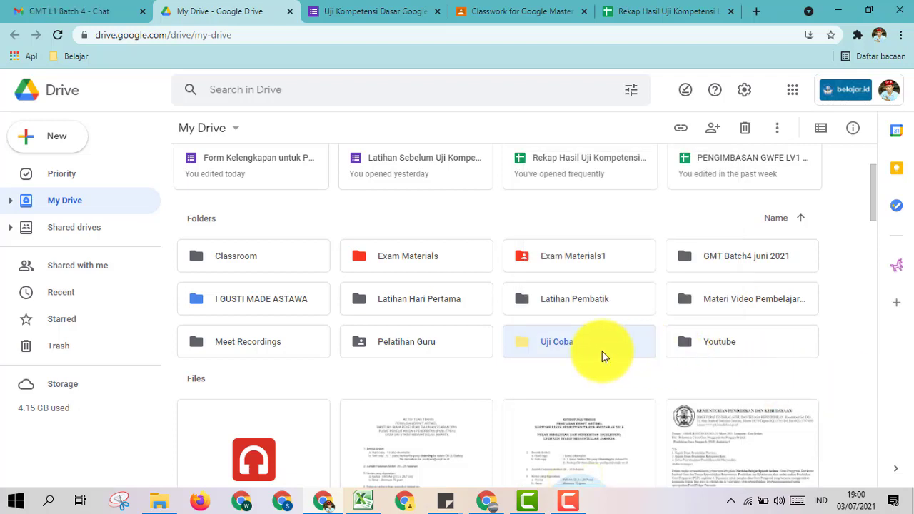
- Open the Uji Coba folder
left_click_drag(606, 354, 562, 342)
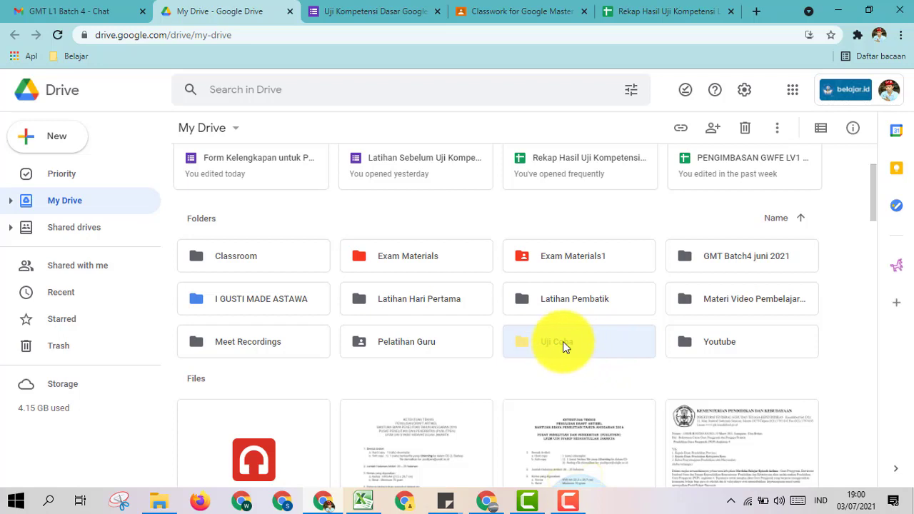
double_click(562, 342)
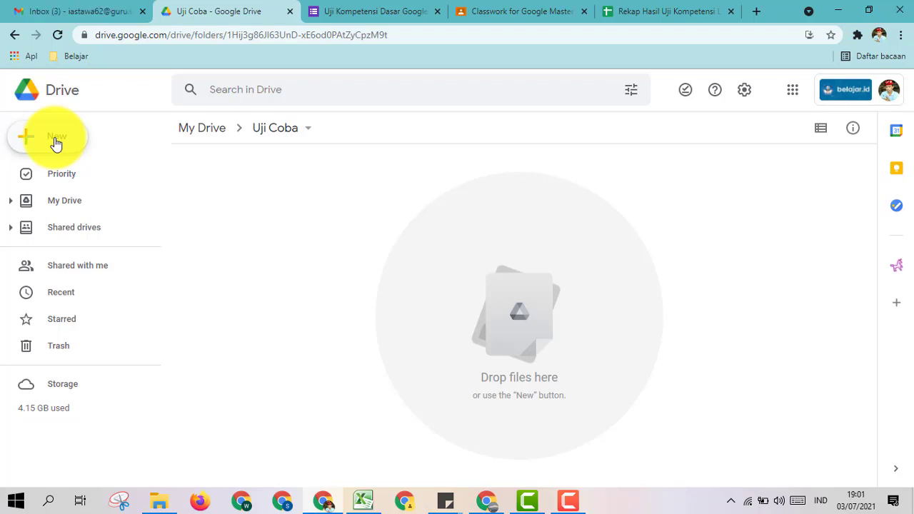
left_click(56, 143)
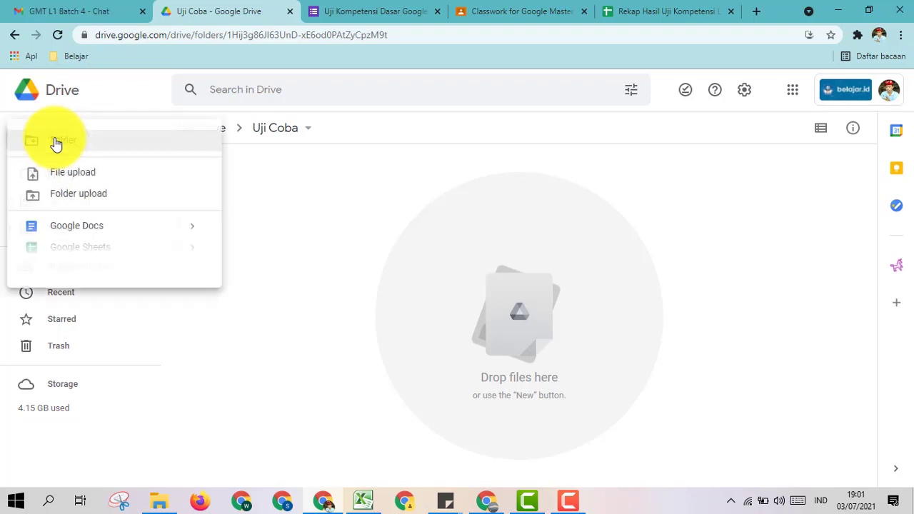
left_click(294, 193)
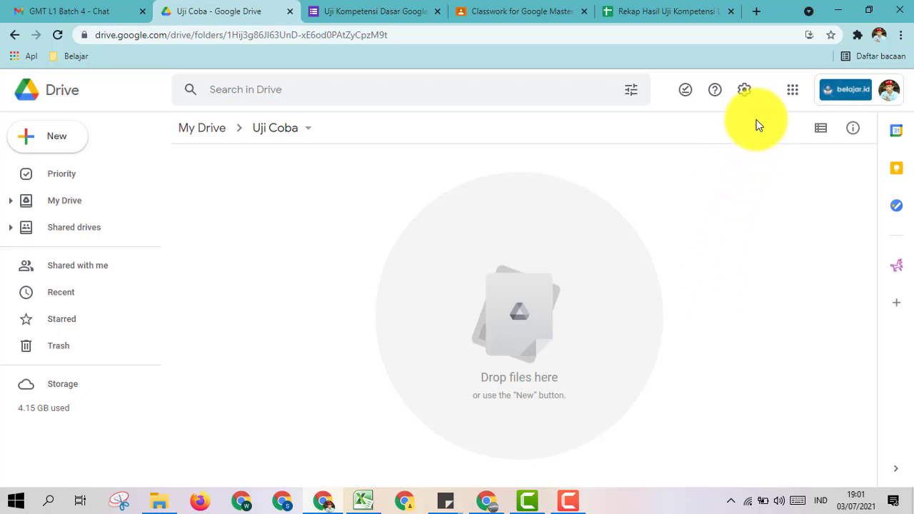
- Turn off the conversion of uploaded files to Google Docs editor format in the Drive settings
left_click(746, 96)
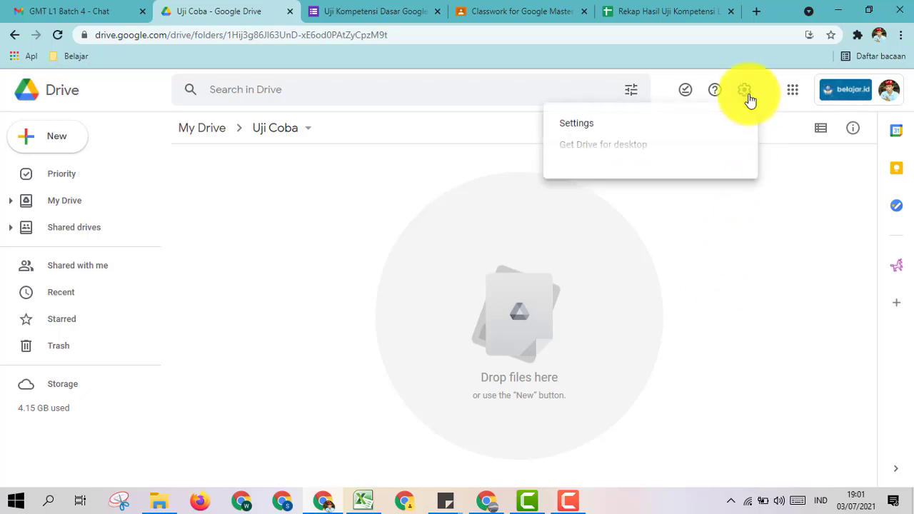
left_click(691, 132)
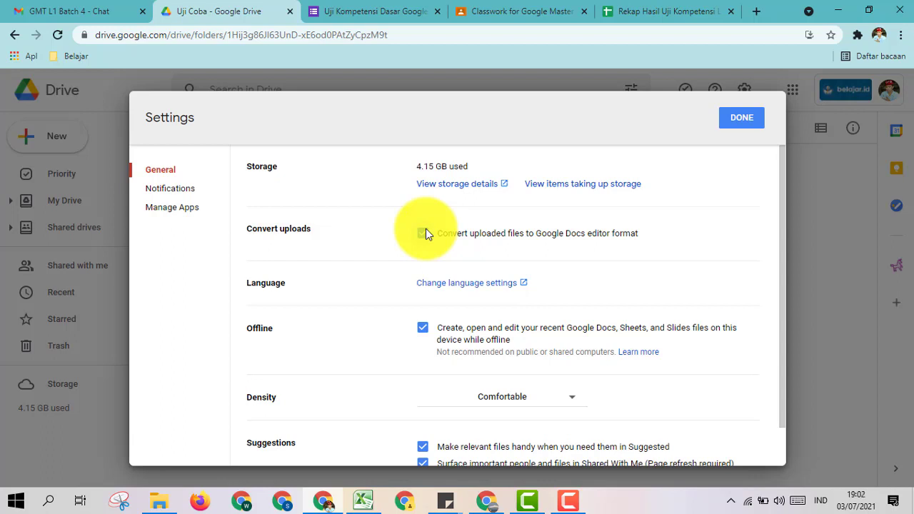
left_click(424, 235)
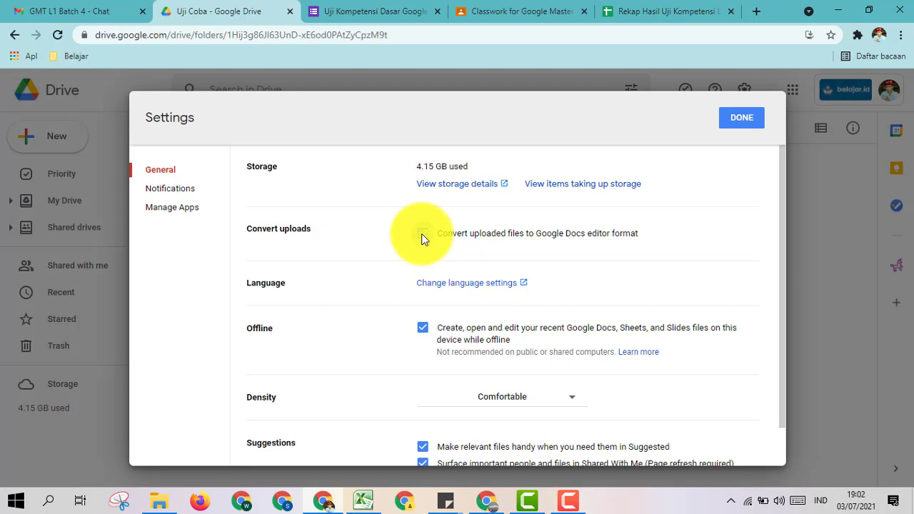
left_click(742, 118)
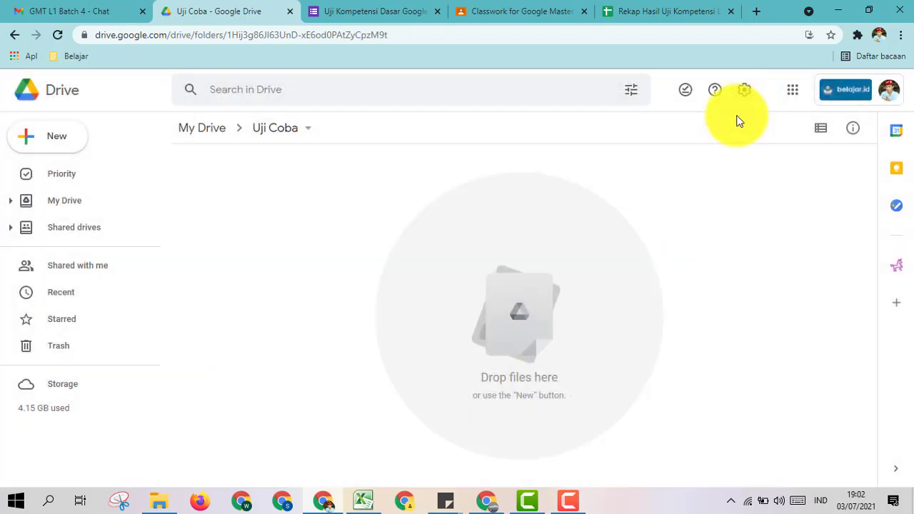
- Upload the Word file "RPP SKL pertemuan 1" from D:\ADMINISTRASI KIMIA 2021\2. RPP 2021 into the Uji Coba folder
left_click(66, 139)
left_click(63, 170)
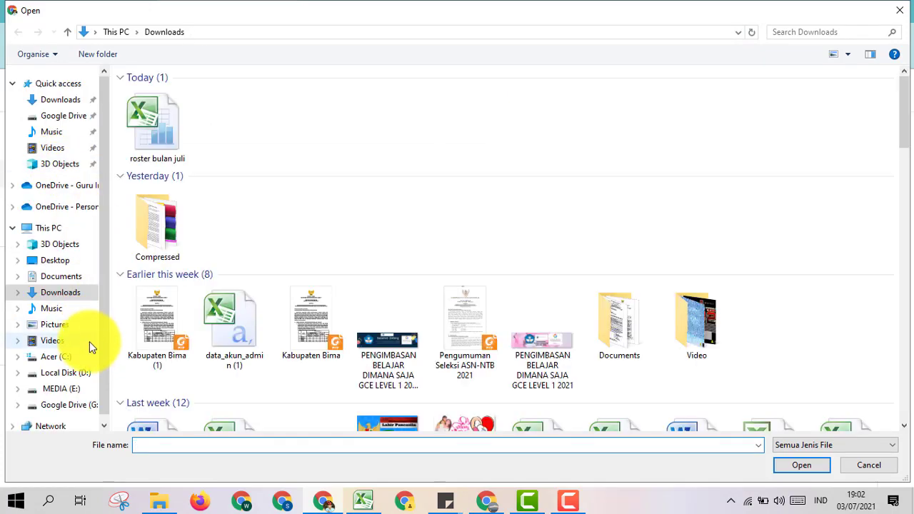
left_click(84, 373)
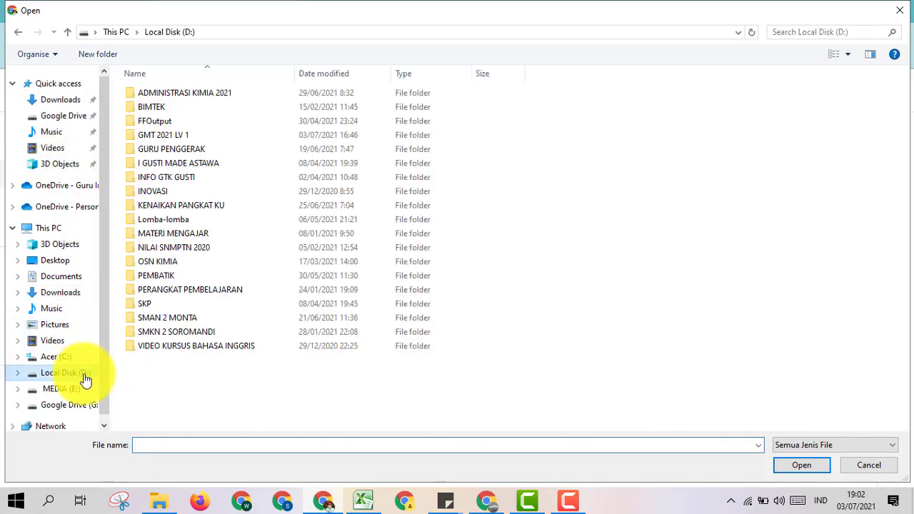
double_click(174, 92)
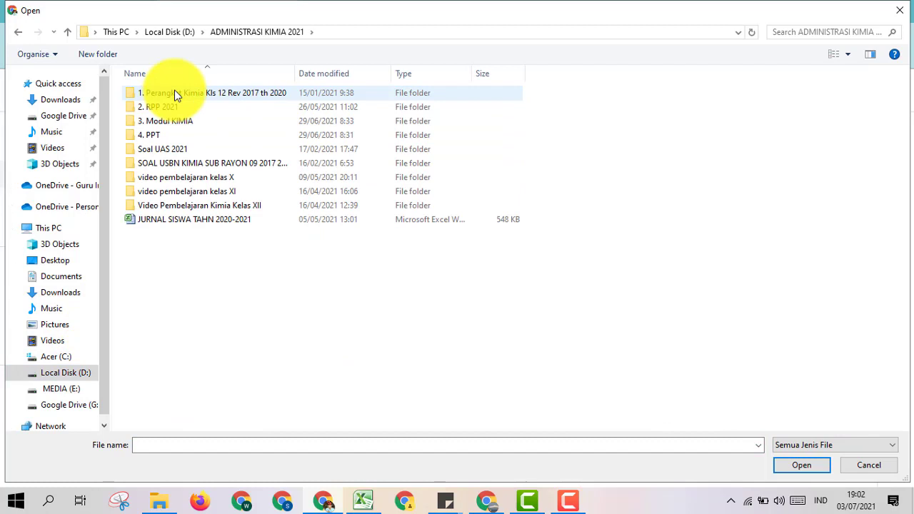
double_click(173, 107)
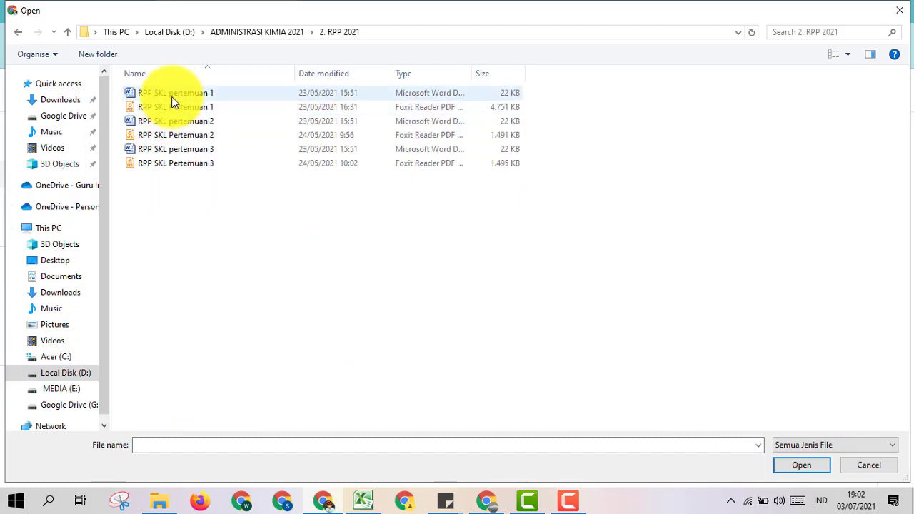
left_click(171, 99)
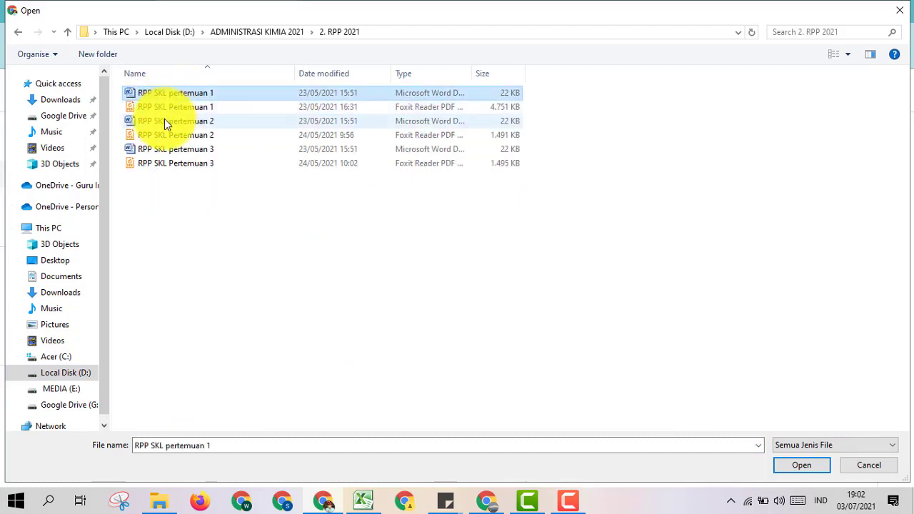
left_click(781, 461)
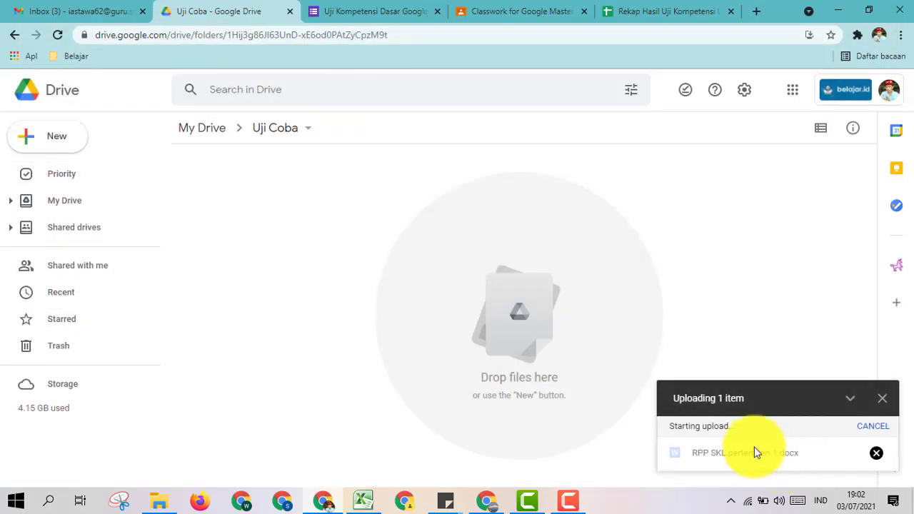
- Upload the PowerPoint file "Bab 1 Struktur Atom, Sistem periodik, dan Ikatan Kimia" from the 4. PPT folder in D:\ADMINISTRASI KIMIA 2021
left_click(54, 139)
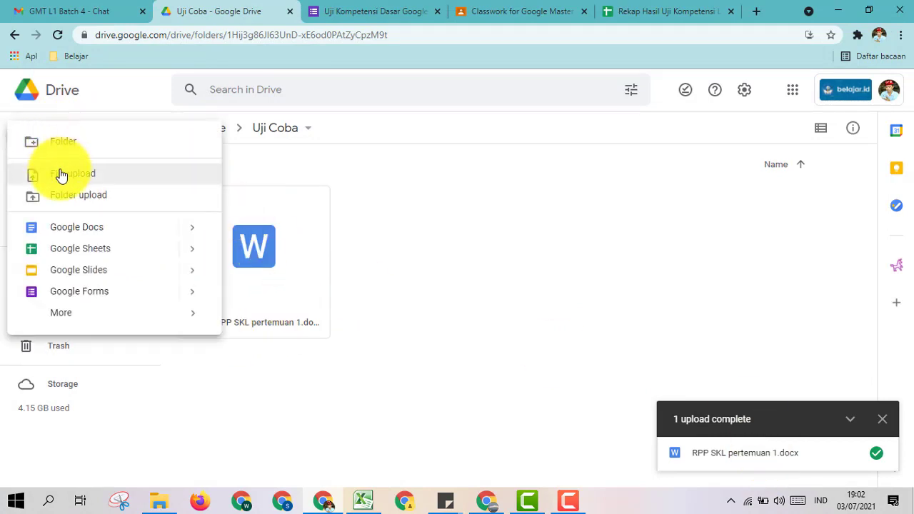
left_click(61, 174)
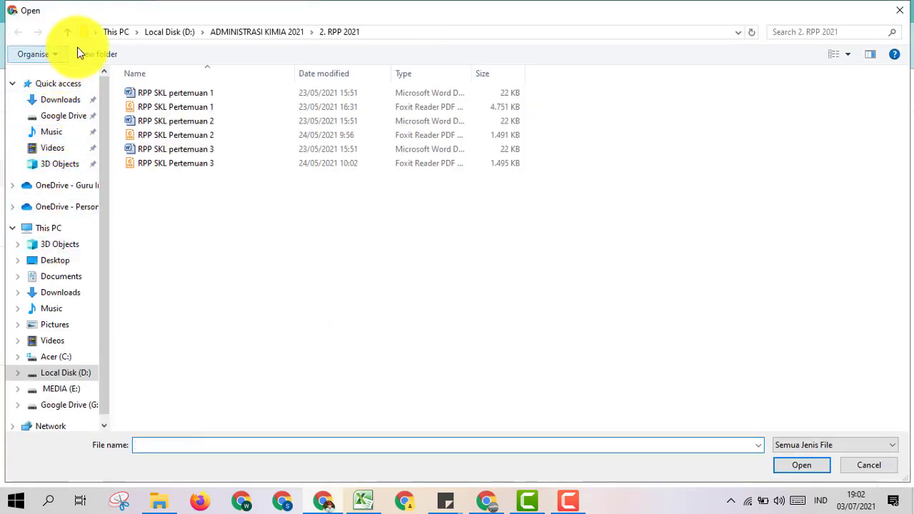
left_click(234, 32)
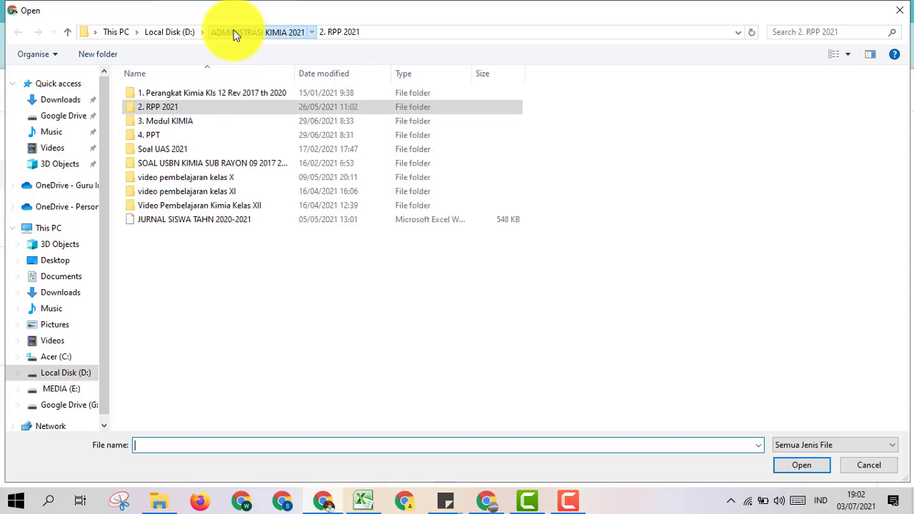
double_click(189, 133)
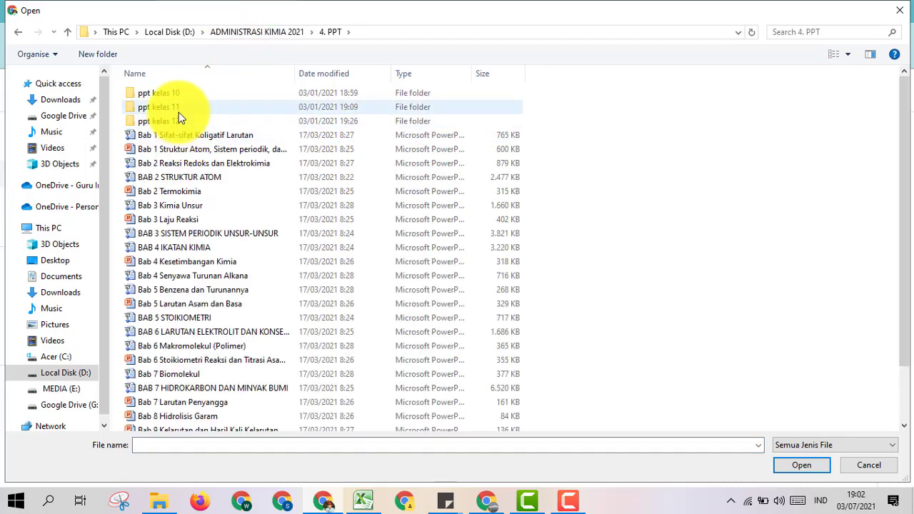
left_click(174, 149)
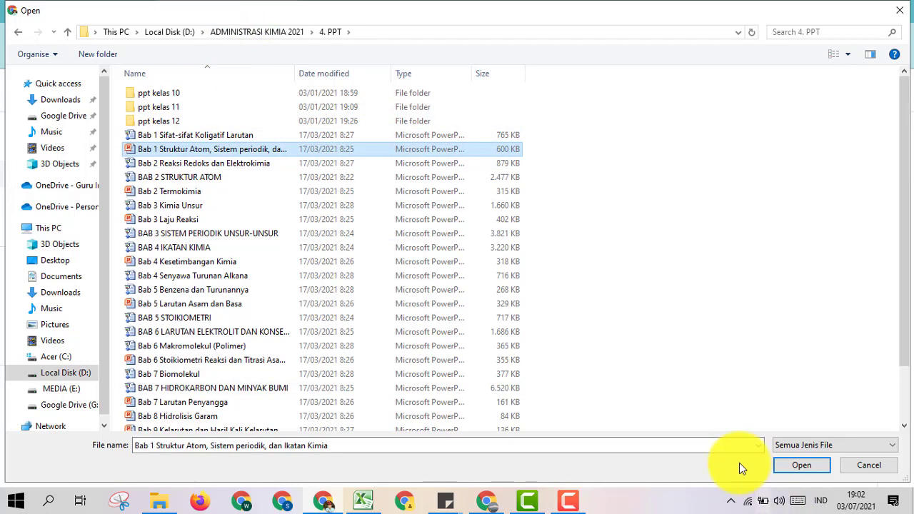
left_click(782, 466)
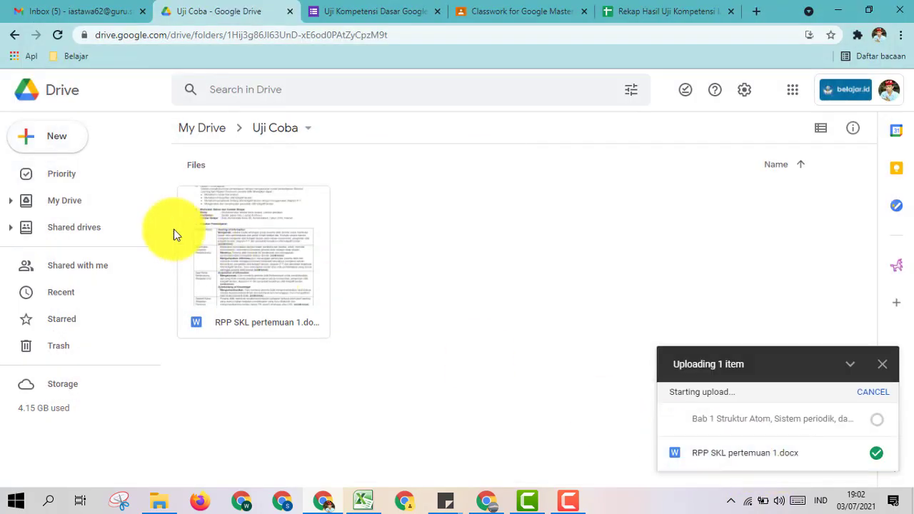
- Upload the Excel file "6. NEW FORMAT KKM EXCEL" from the BUKU KERJA 1 folder inside "1. Perangkat Kimia Kls 12 Rev 2017 th 2020"
left_click(59, 146)
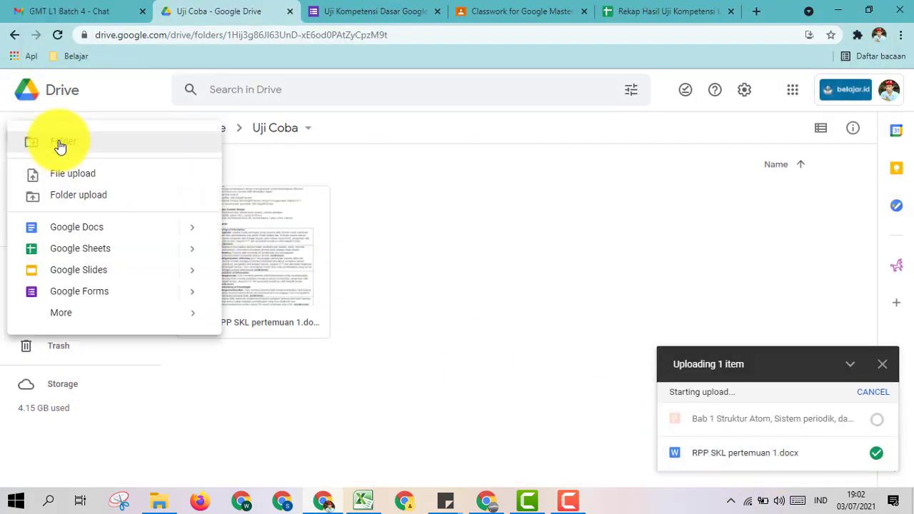
left_click(70, 172)
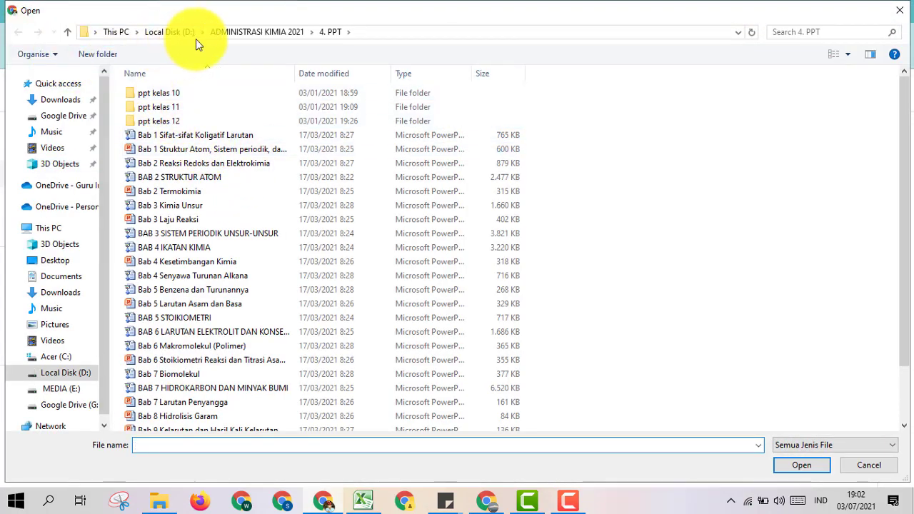
left_click(228, 33)
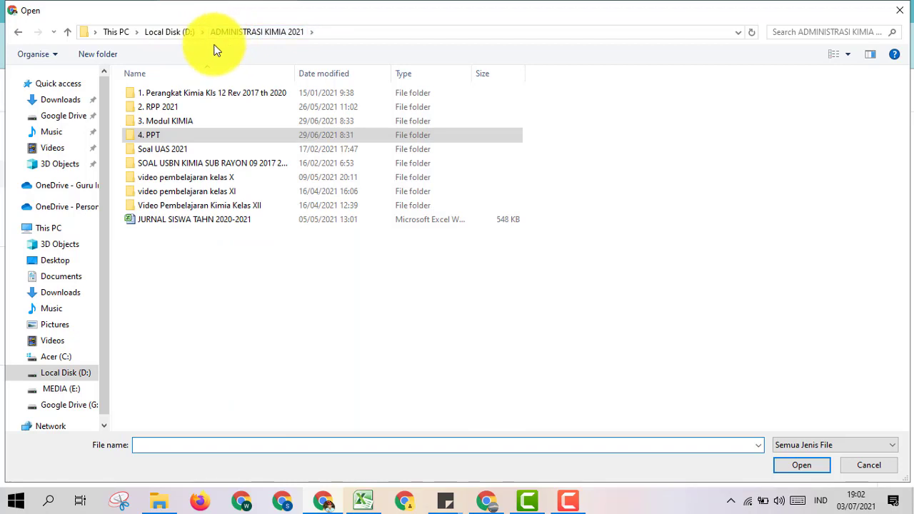
double_click(183, 93)
double_click(177, 98)
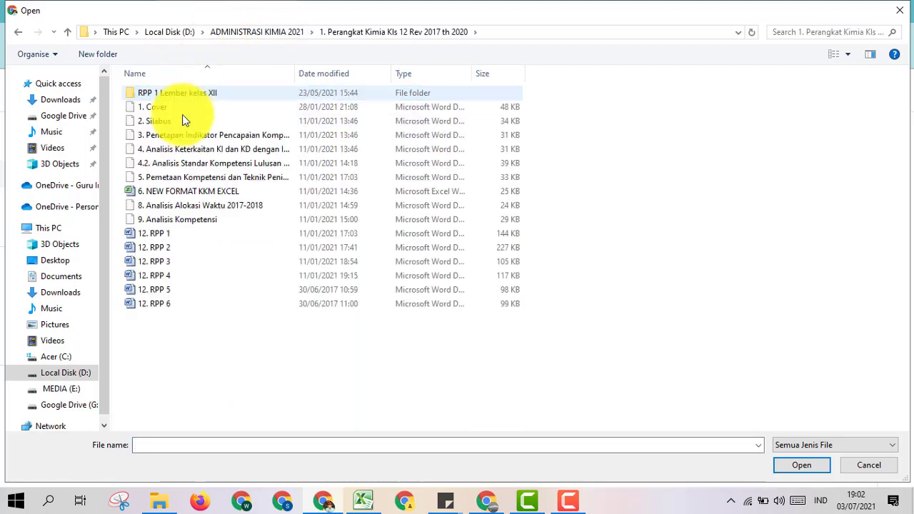
left_click(187, 190)
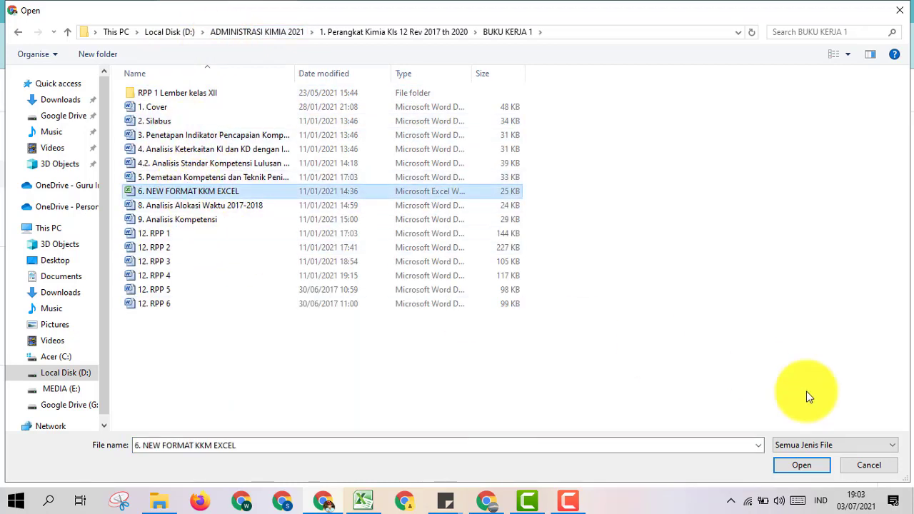
left_click(801, 464)
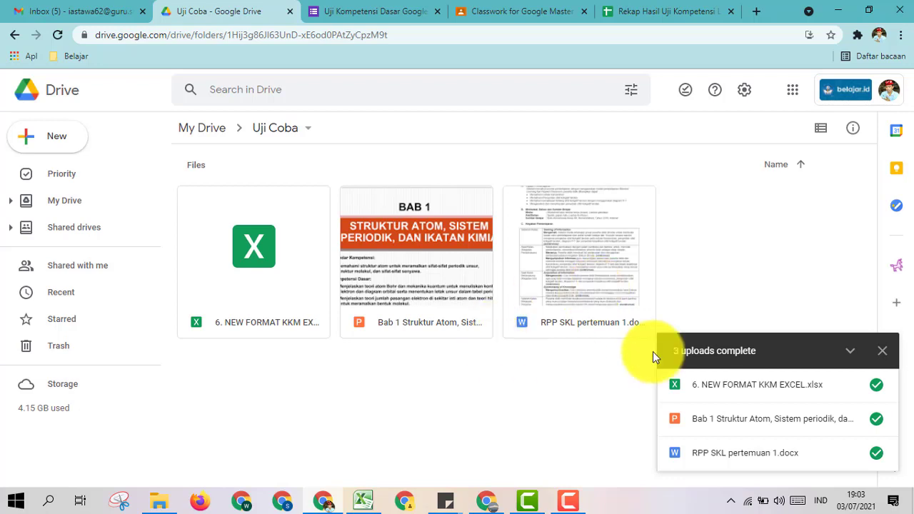
- Show the Uji Coba folder's files as a list and dismiss the upload status notice
left_click(820, 136)
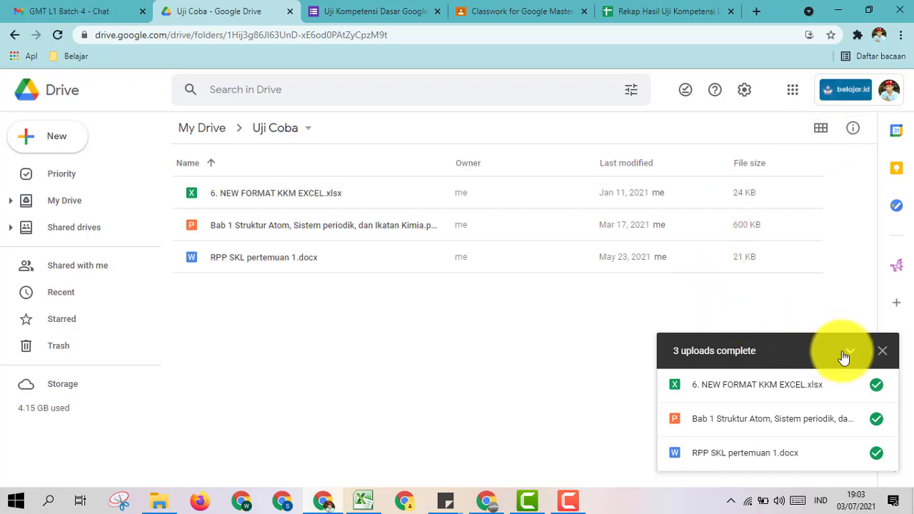
left_click(883, 351)
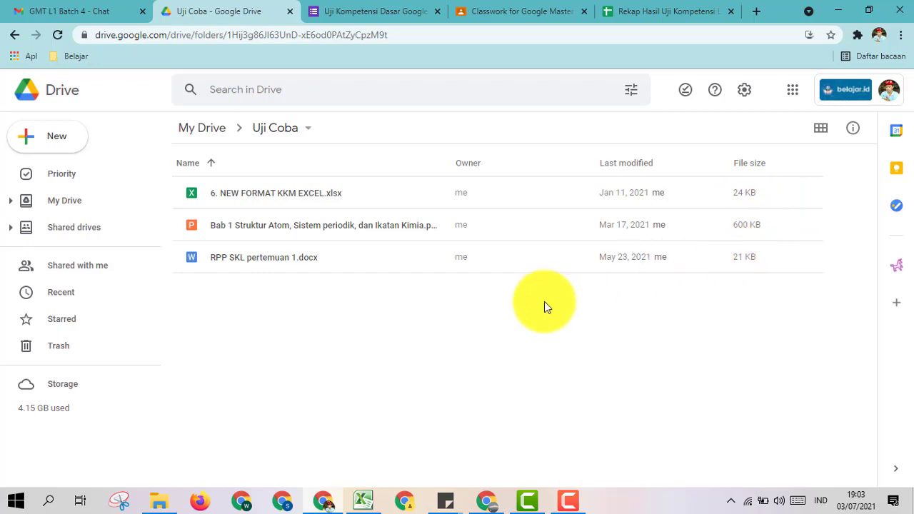
- Turn on the conversion of uploaded files to Google Docs editor format in the Drive settings
left_click(741, 92)
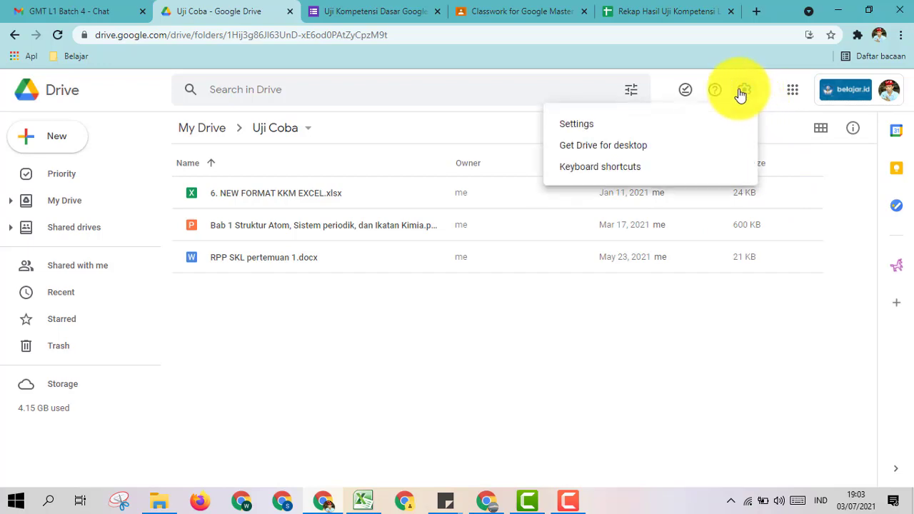
left_click(683, 127)
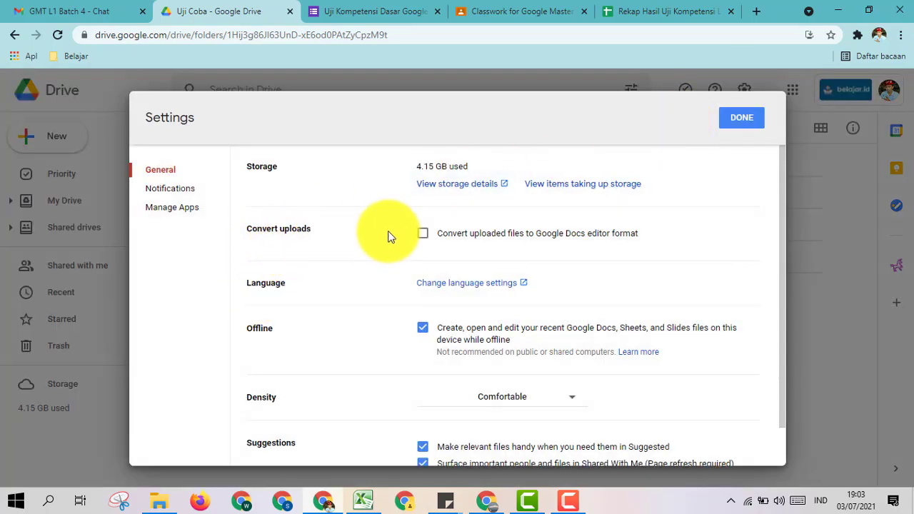
left_click(423, 233)
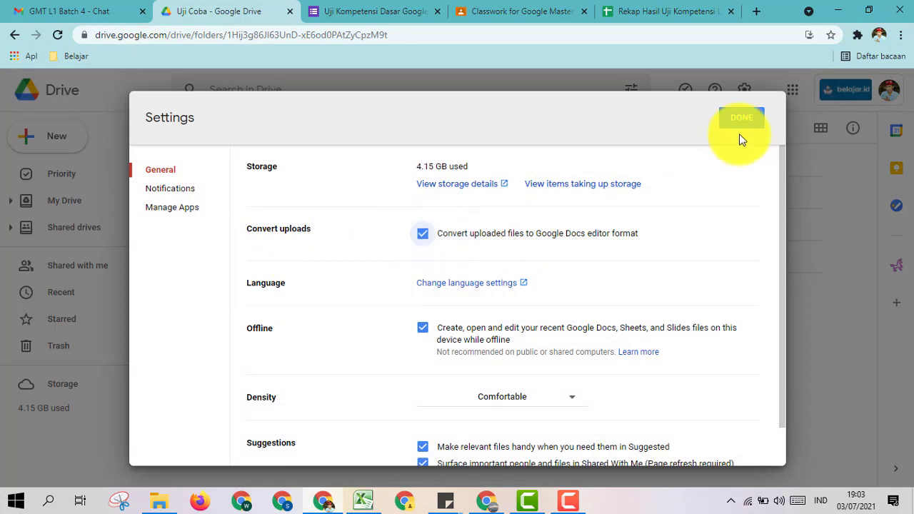
left_click(740, 133)
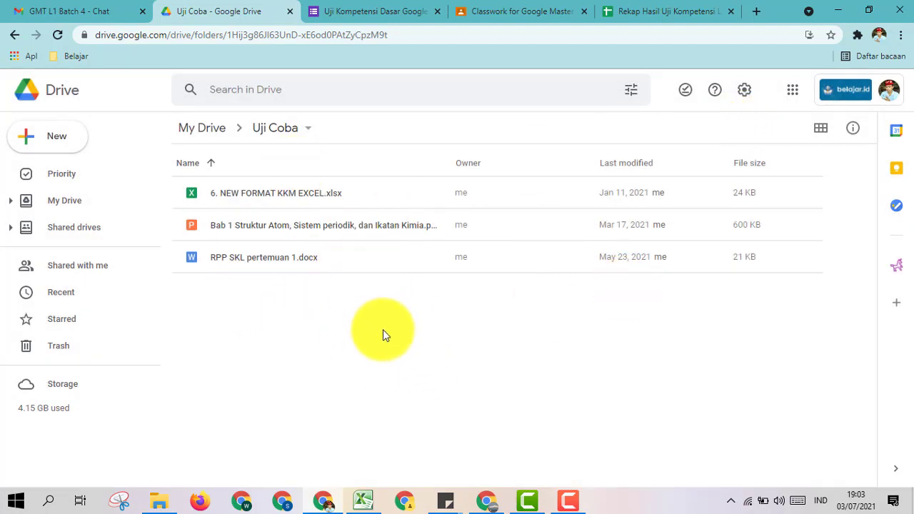
- Examine the actions available for the file 6. NEW FORMAT KKM EXCEL.xlsx
left_click(372, 198)
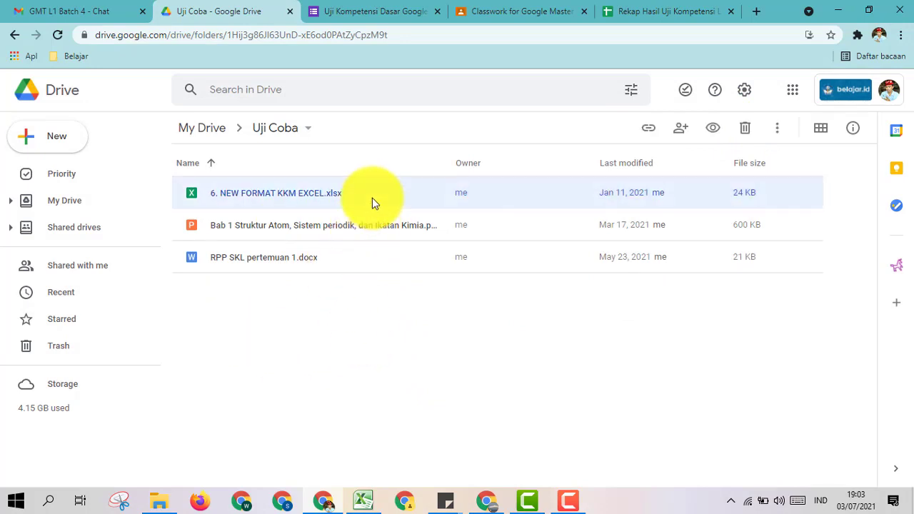
right_click(372, 197)
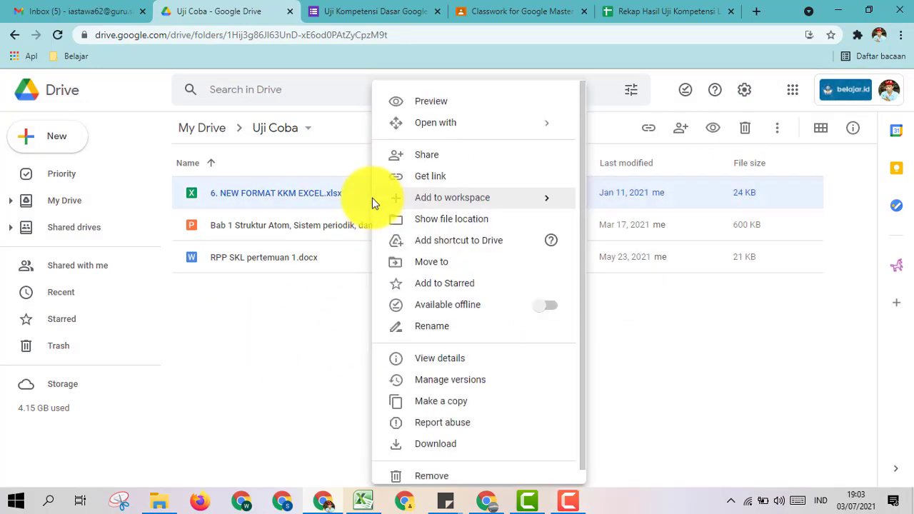
mouse_move(476, 131)
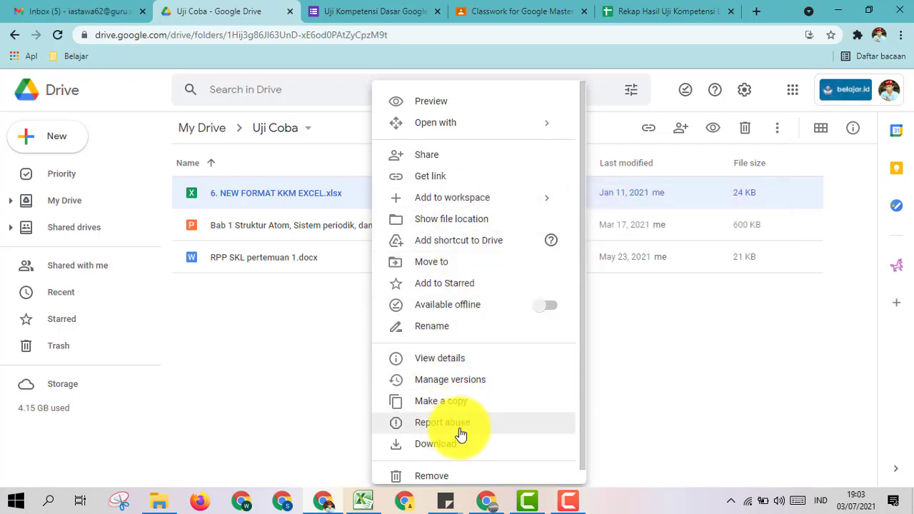
left_click(642, 355)
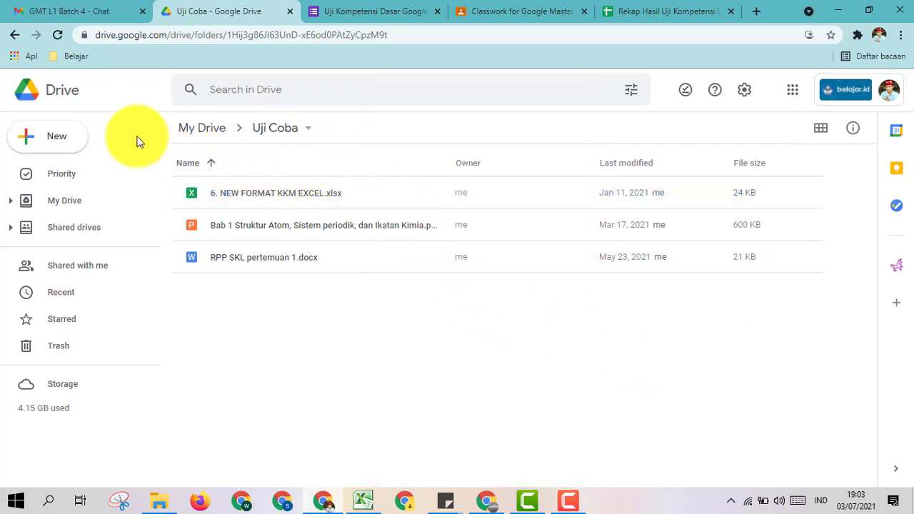
- Upload the files "2. Silabus" and "6. NEW FORMAT KKM EXCEL" together from the BUKU KERJA 1 folder
left_click(57, 135)
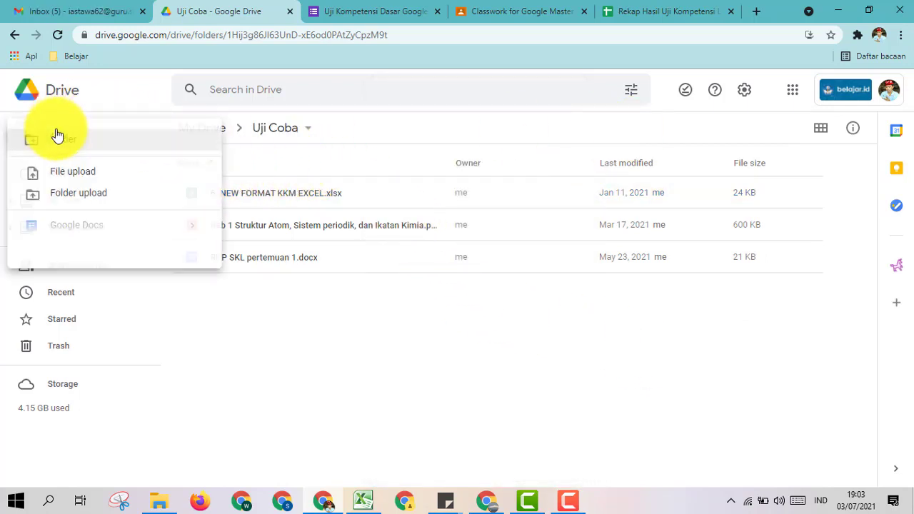
left_click(55, 174)
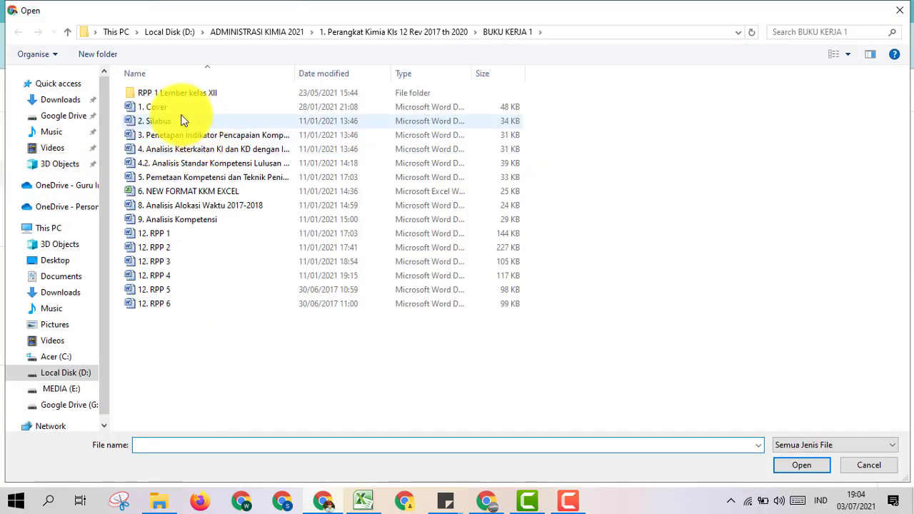
left_click(179, 121)
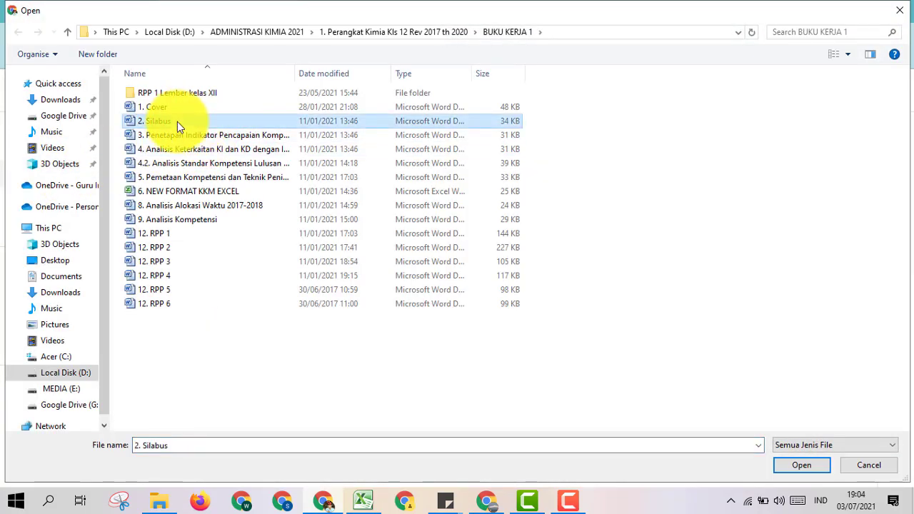
left_click(171, 191, "ctrl")
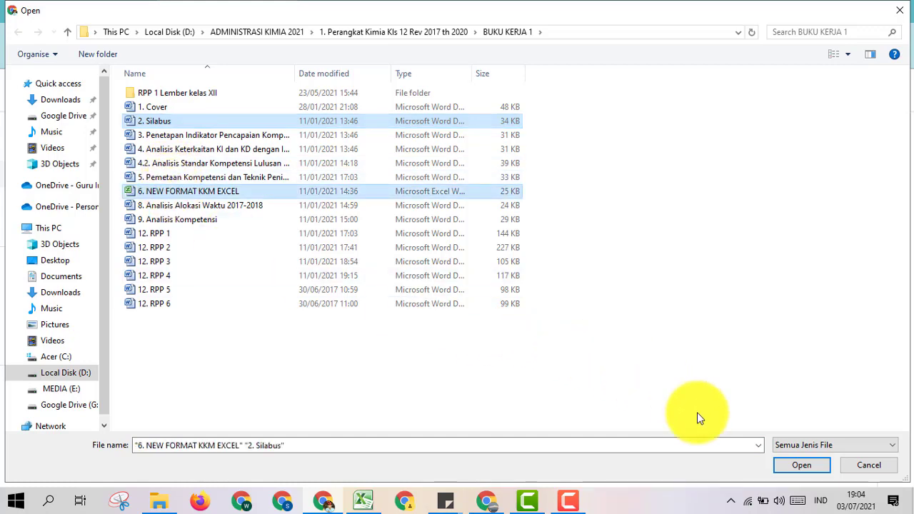
left_click(792, 466)
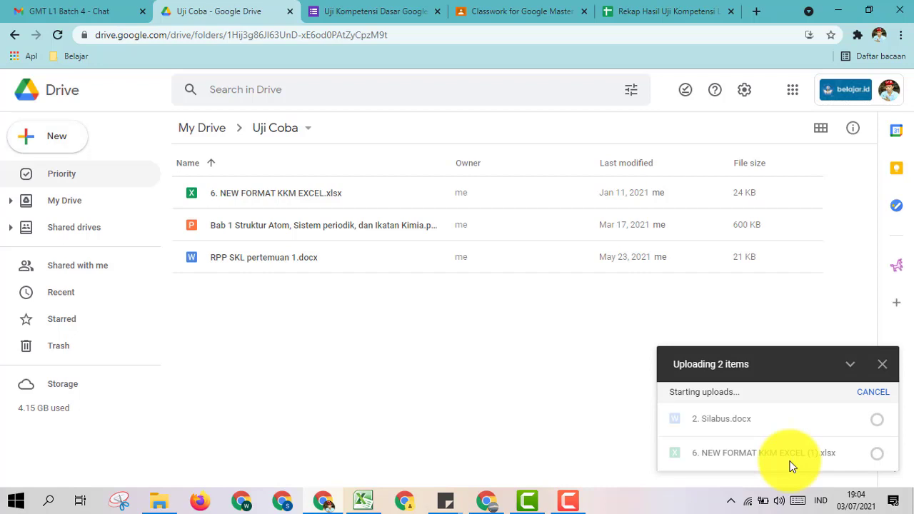
- Upload the PowerPoint file "Bab 2 Termokimia" from D:\ADMINISTRASI KIMIA 2021\4. PPT and collapse the upload status notice
left_click(45, 140)
left_click(62, 173)
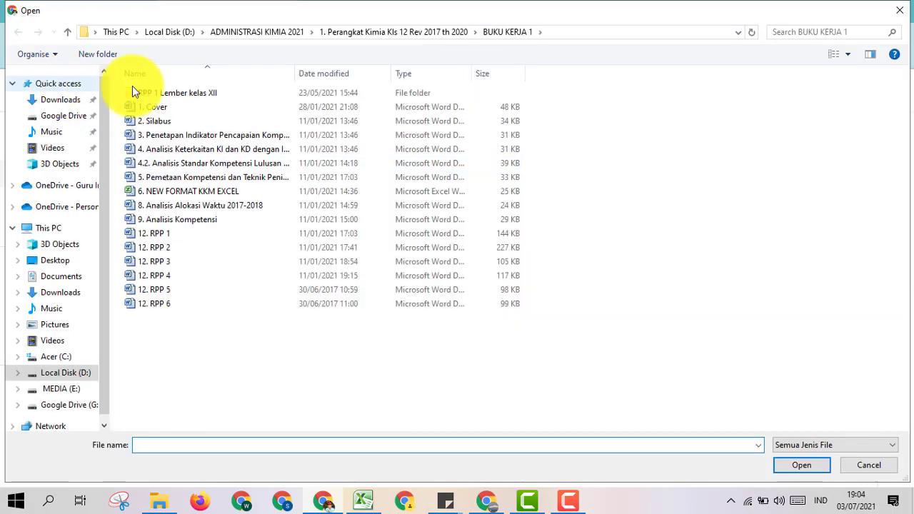
left_click(239, 32)
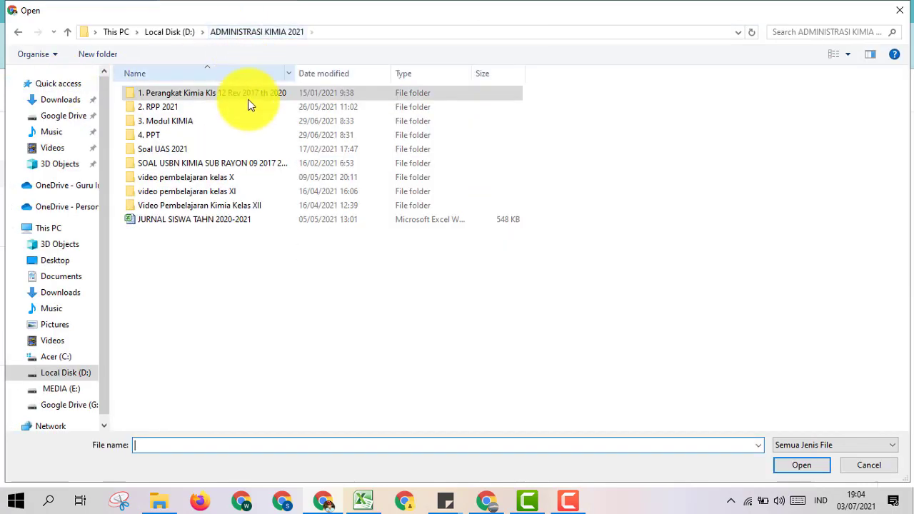
double_click(222, 135)
left_click(193, 192)
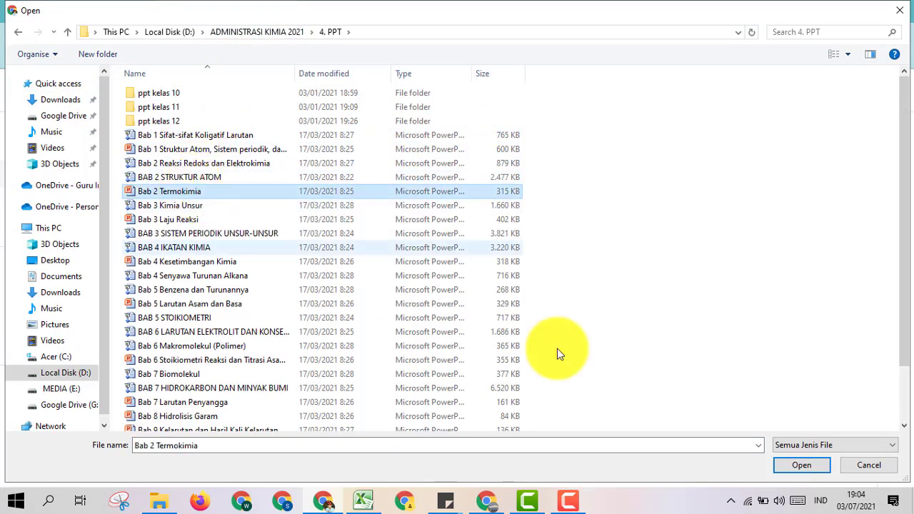
left_click(809, 464)
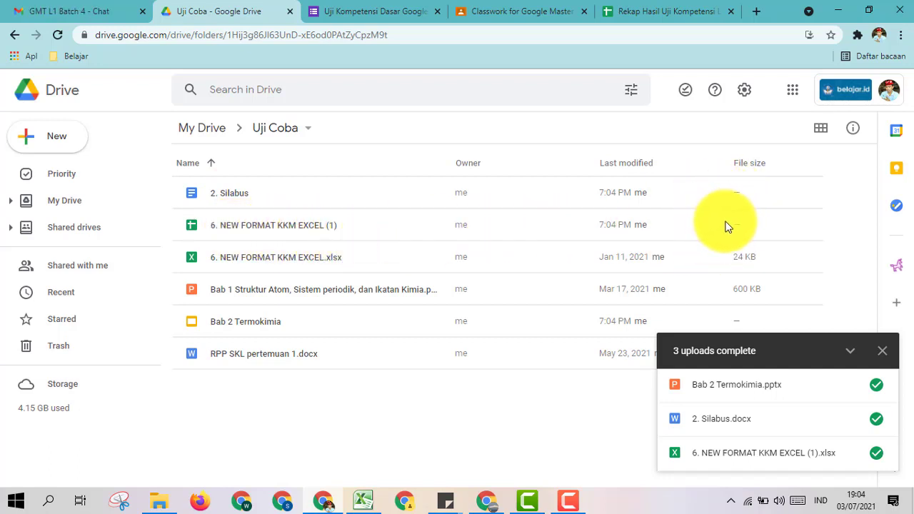
left_click(850, 350)
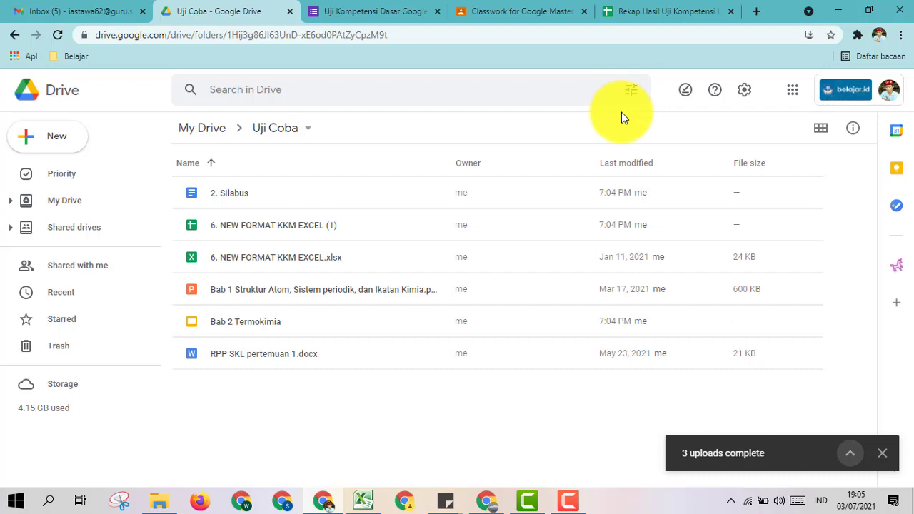
- Review the upload conversion and offline options in the general Drive settings
left_click(744, 90)
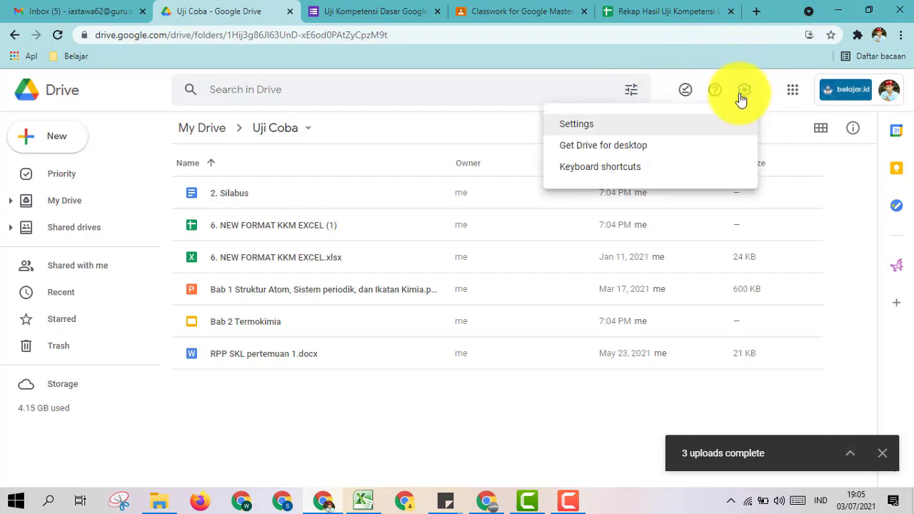
left_click(655, 129)
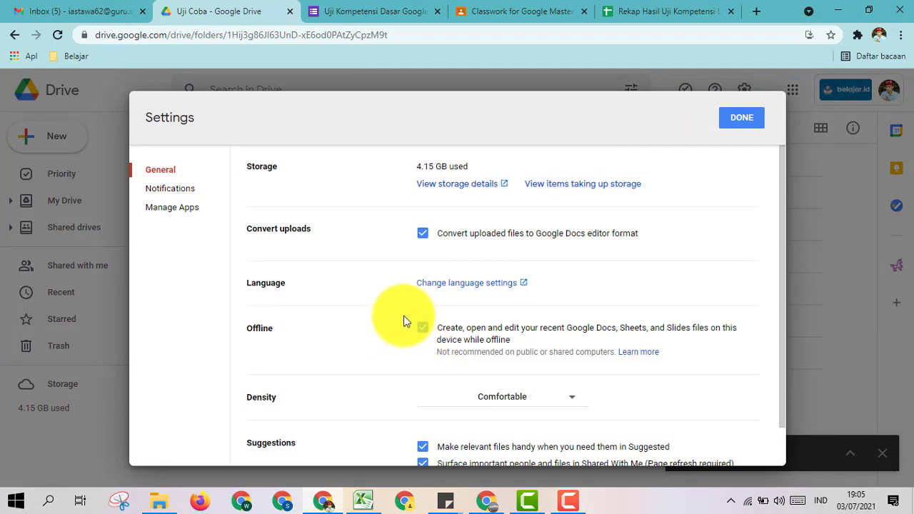
left_click(740, 119)
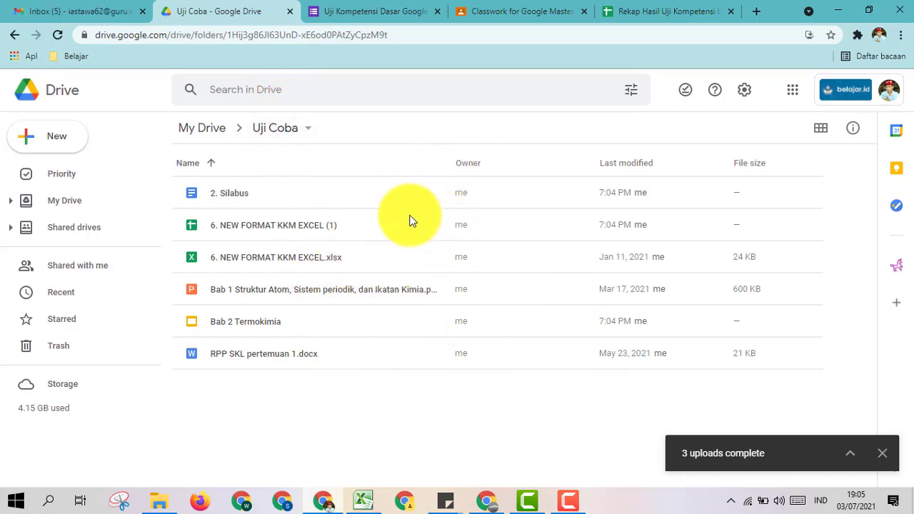
- Open the sharing settings of the Uji Coba folder and share its link with Kementerian Pendidikan dan Kebudayaan Indonesia (SMK)
left_click(298, 140)
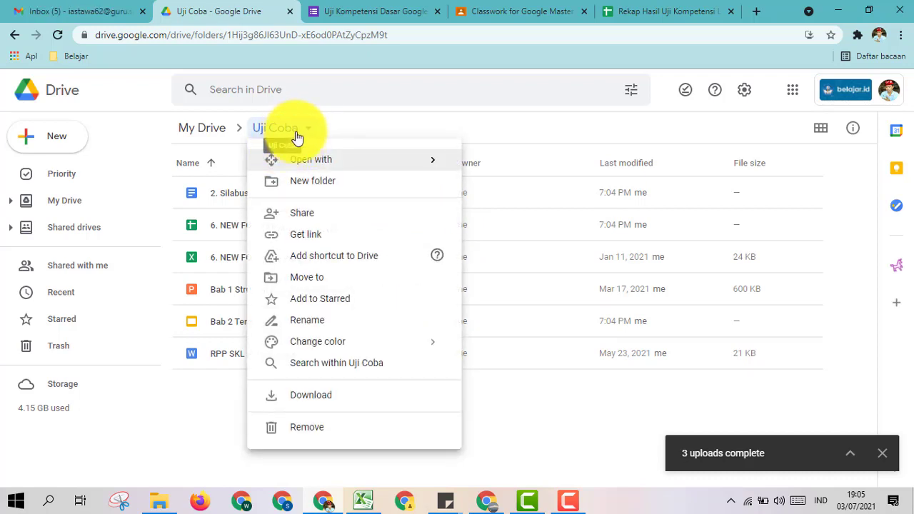
left_click(295, 136)
left_click(296, 136)
left_click(311, 223)
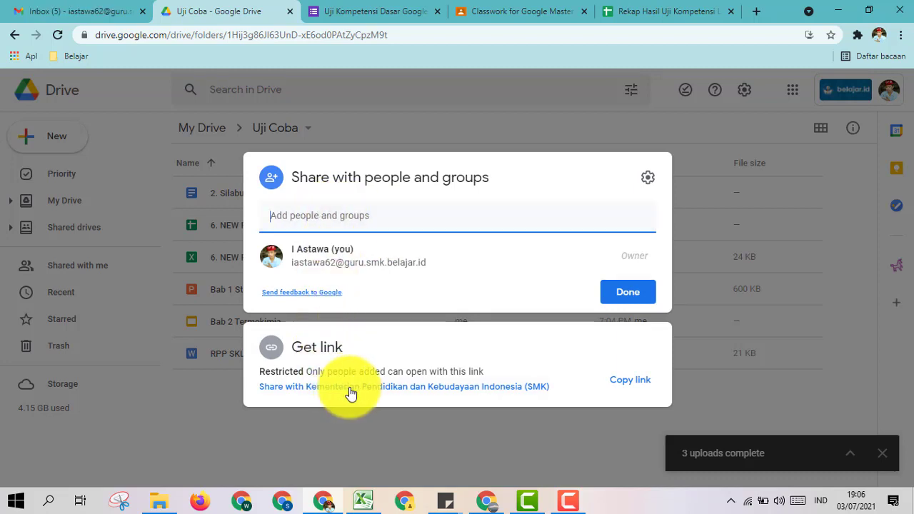
left_click(501, 394)
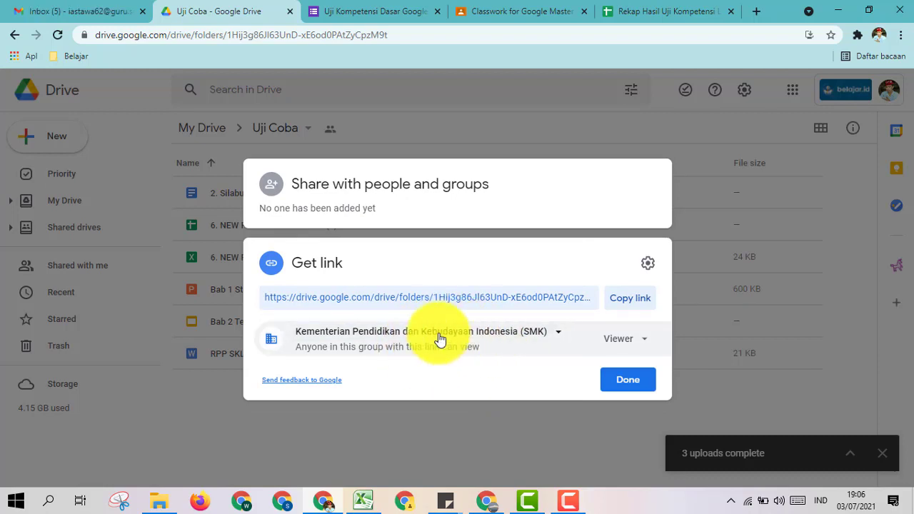
- Set the Uji Coba folder's link access to Anyone with the link with the Editor role and finish sharing
left_click(556, 338)
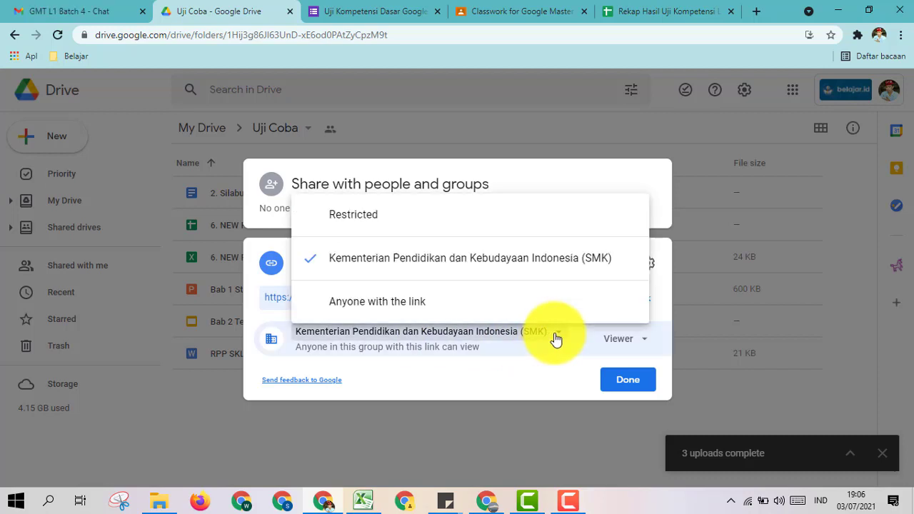
left_click(480, 309)
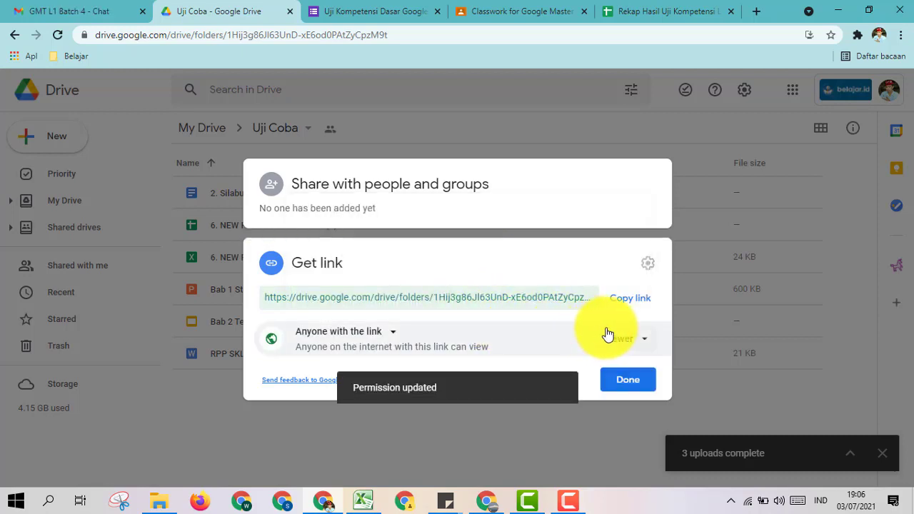
left_click(617, 338)
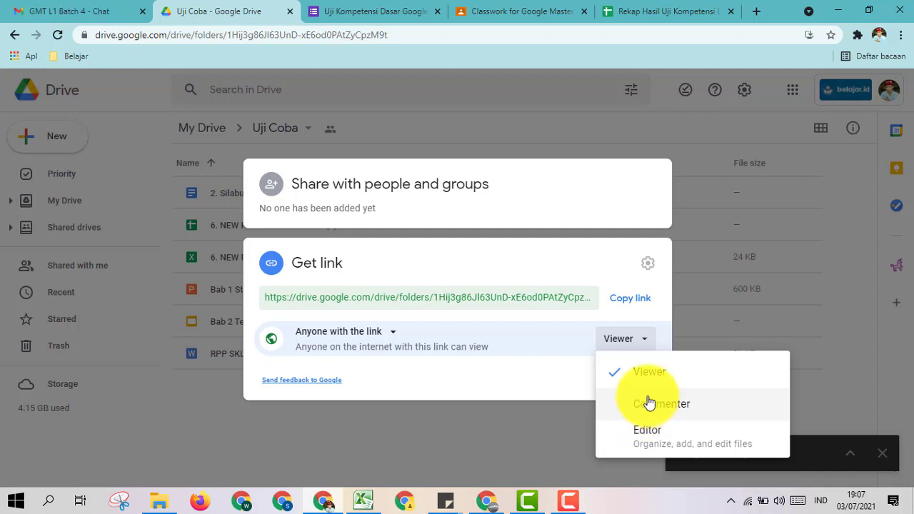
left_click(640, 441)
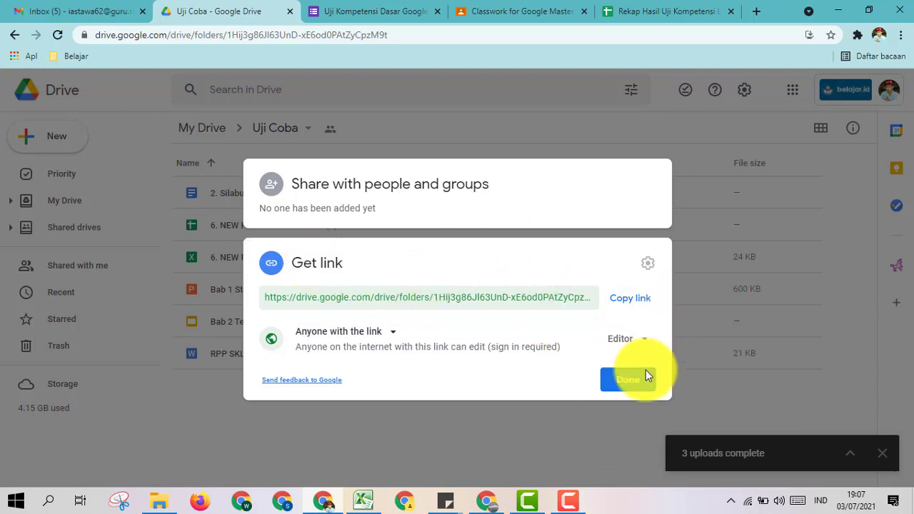
left_click(627, 385)
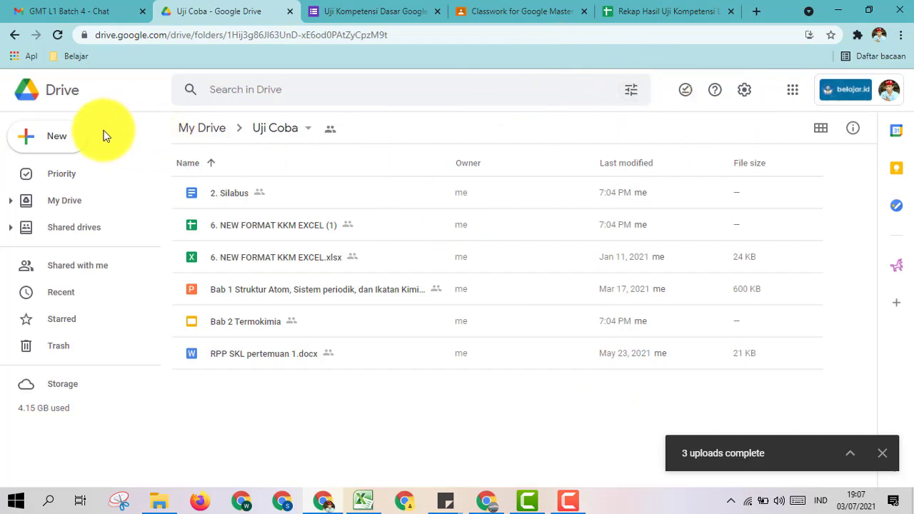
- Share the Uji Coba folder with a suggested contact's e-mail as Editor, notifying them and approving sharing outside the organization
left_click(307, 128)
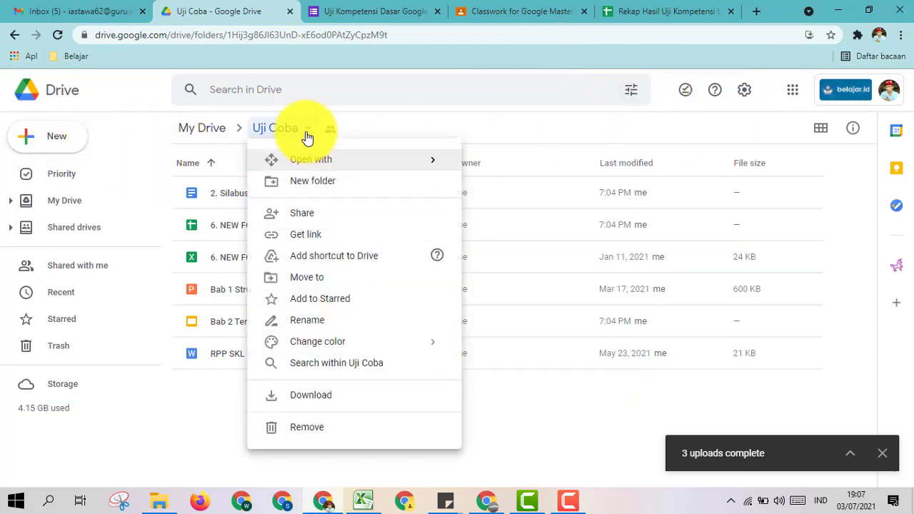
left_click(308, 227)
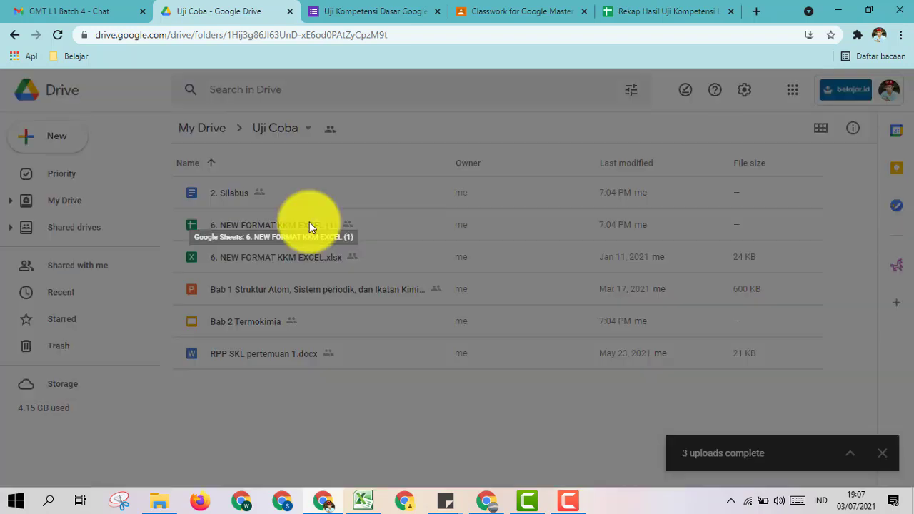
left_click(322, 211)
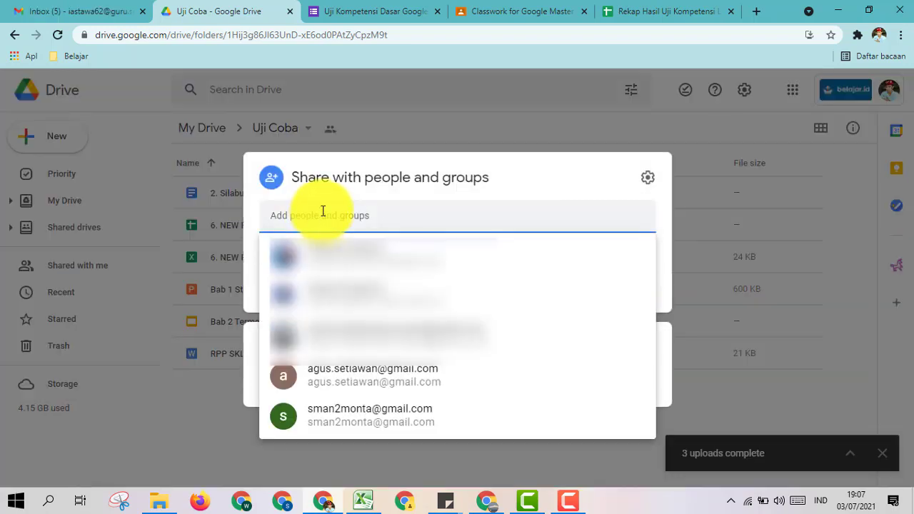
left_click(388, 336)
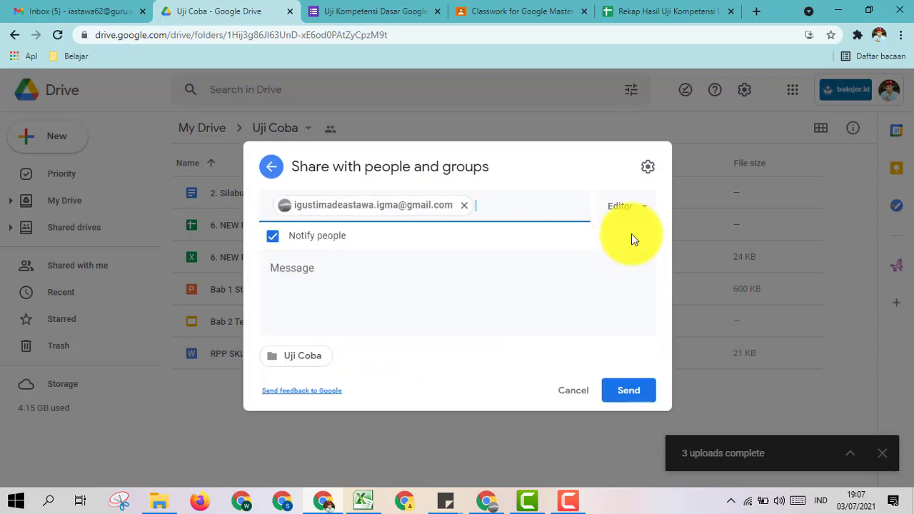
left_click(646, 212)
left_click(646, 211)
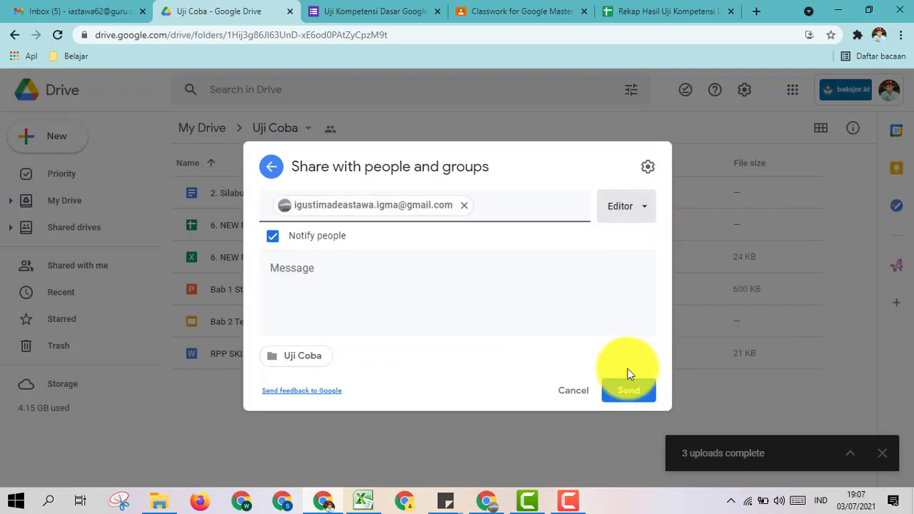
left_click(626, 391)
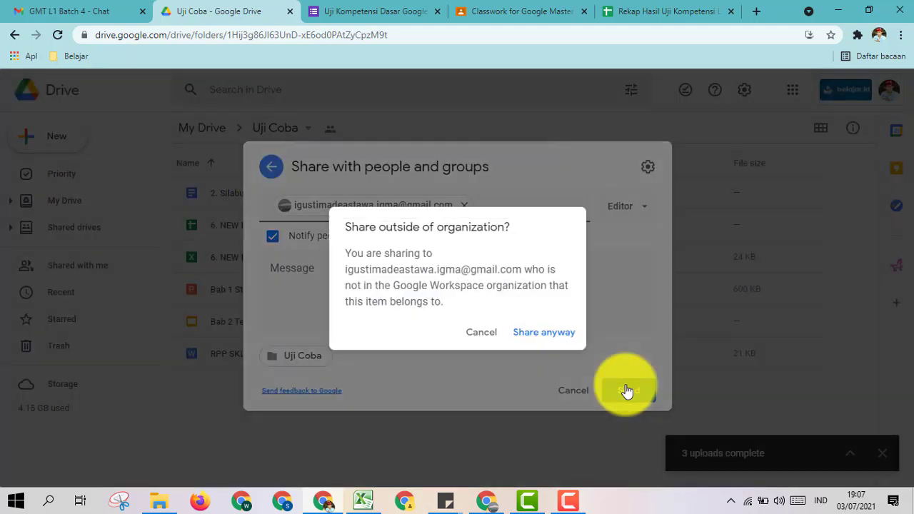
left_click(564, 333)
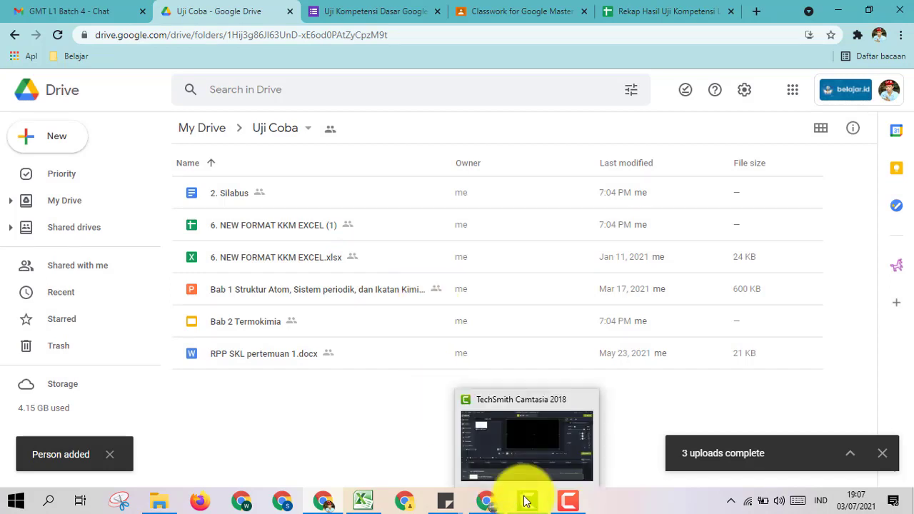
- Switch to the recipient's Chrome window and open the shared Uji Coba folder from its invitation e-mail in Gmail
left_click(482, 499)
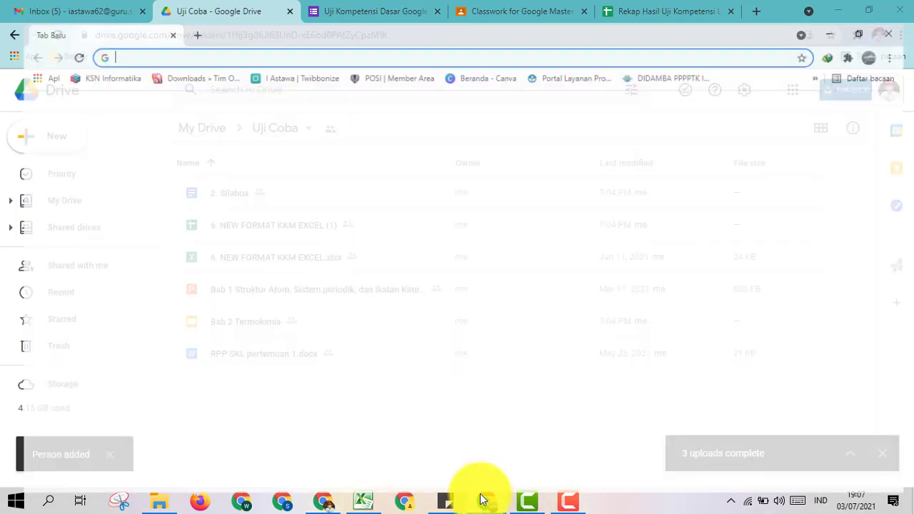
left_click(783, 93)
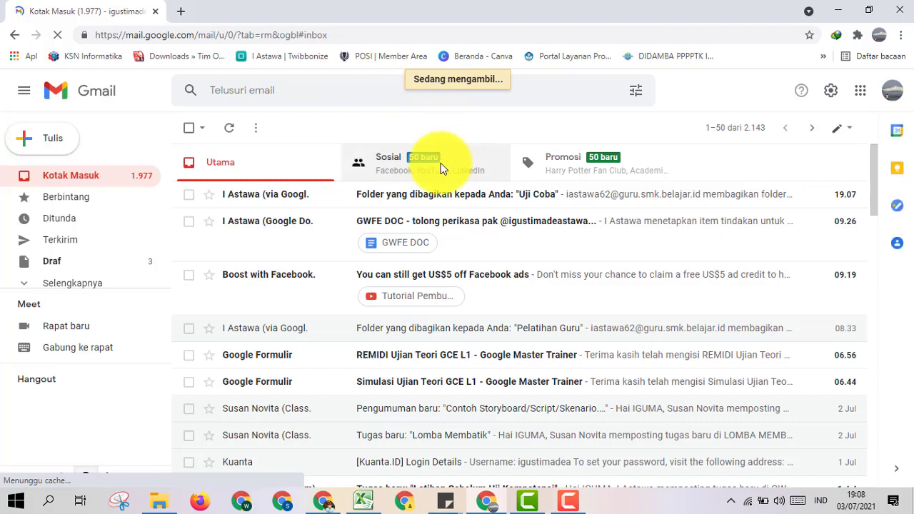
left_click(440, 204)
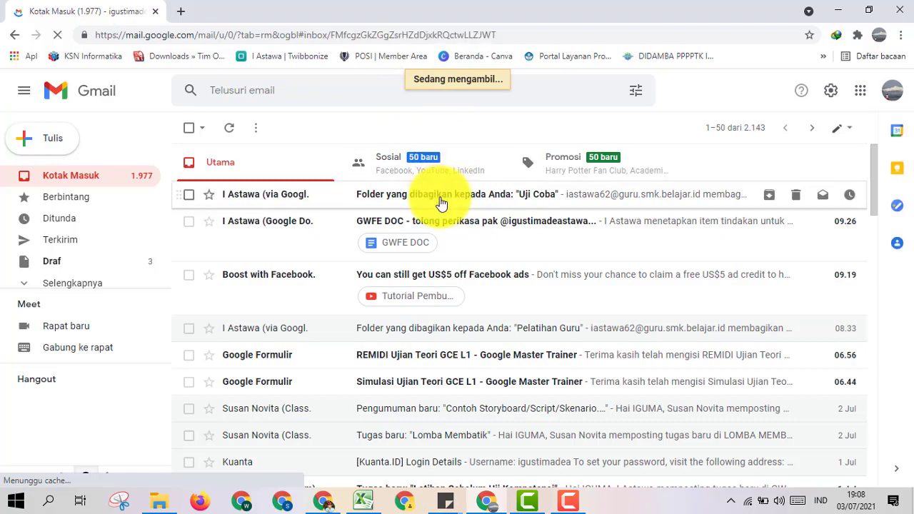
scroll(396, 371, "down", 2)
scroll(371, 336, "down", 1)
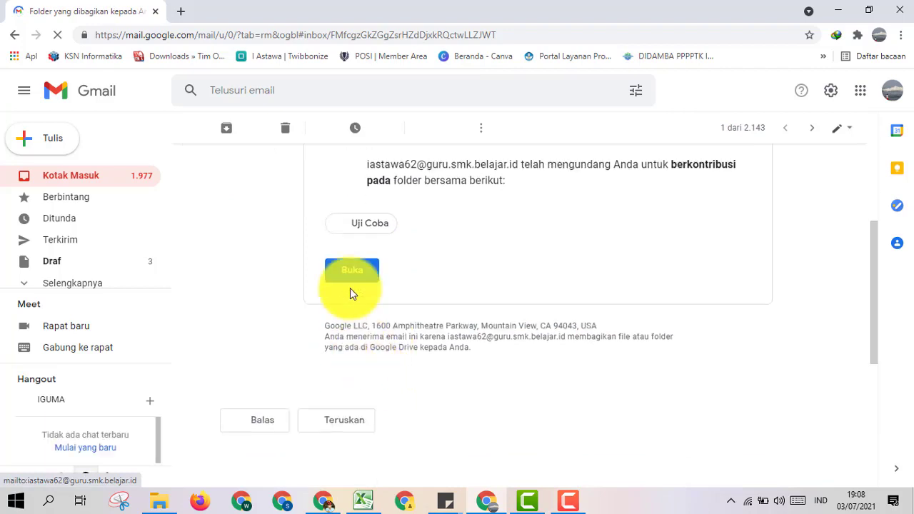
left_click(349, 277)
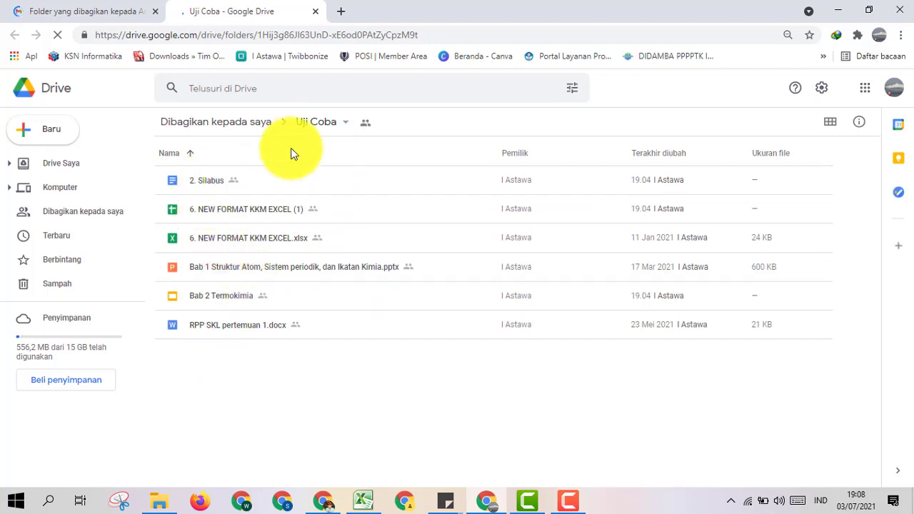
- Create a subfolder bearing the recipient's name inside the shared Uji Coba folder
left_click(57, 140)
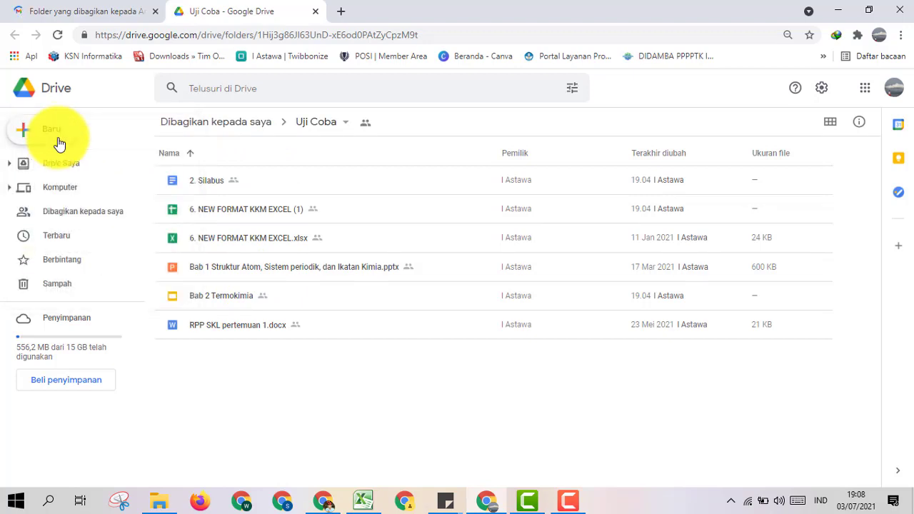
type("Gusti")
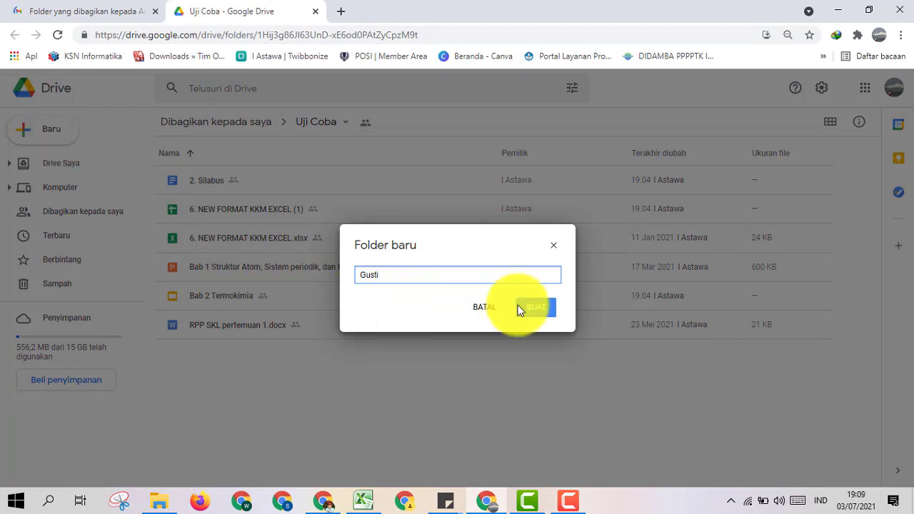
left_click(543, 312)
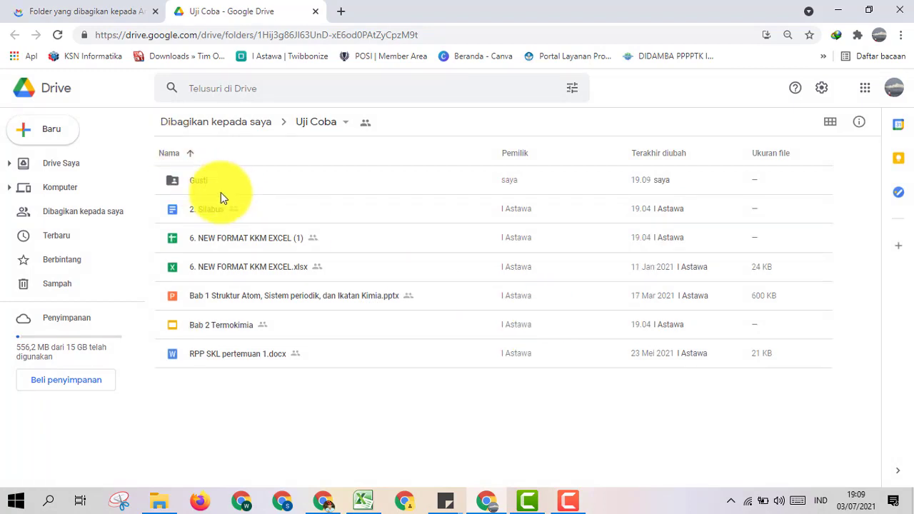
- Open the new subfolder and create a blank Google Docs document in it, accepting creation in a shared folder
double_click(217, 185)
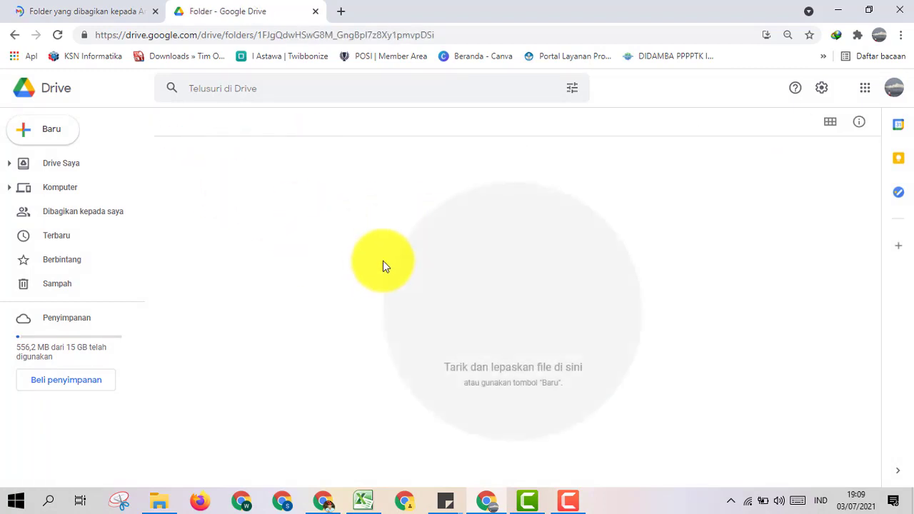
left_click(32, 135)
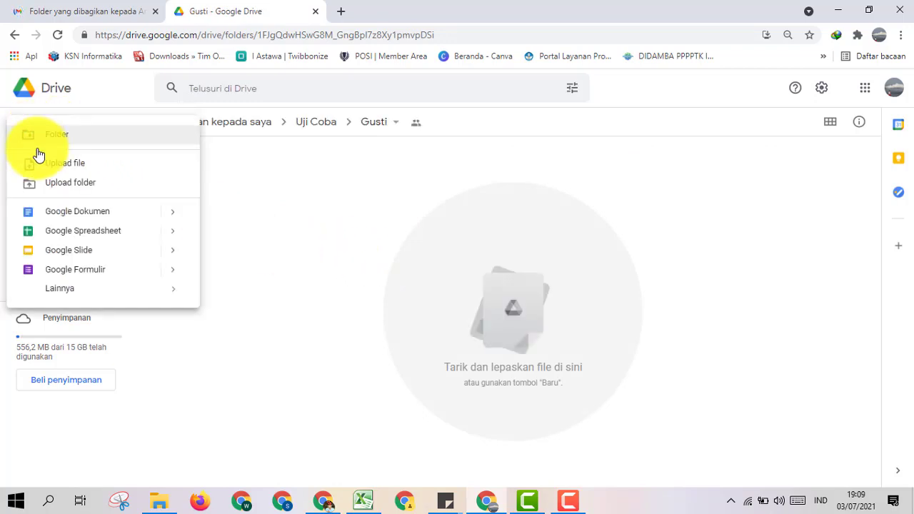
left_click(59, 214)
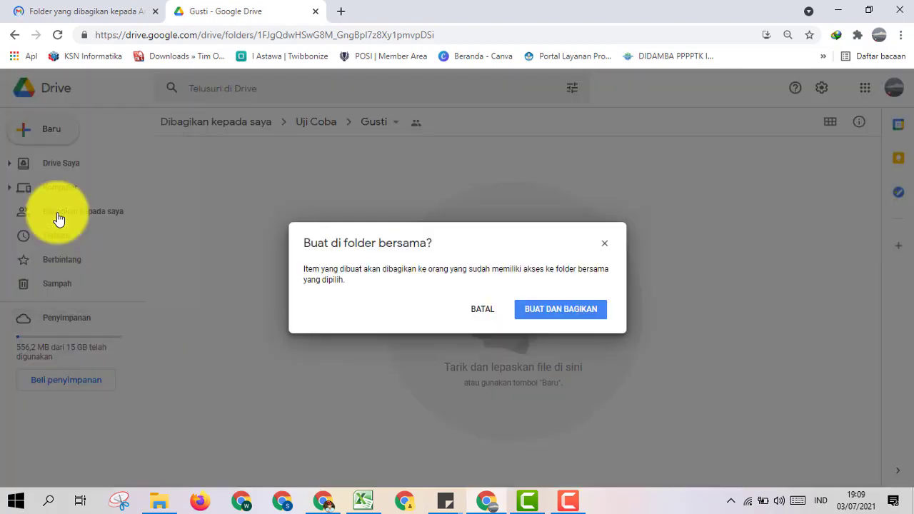
left_click(554, 312)
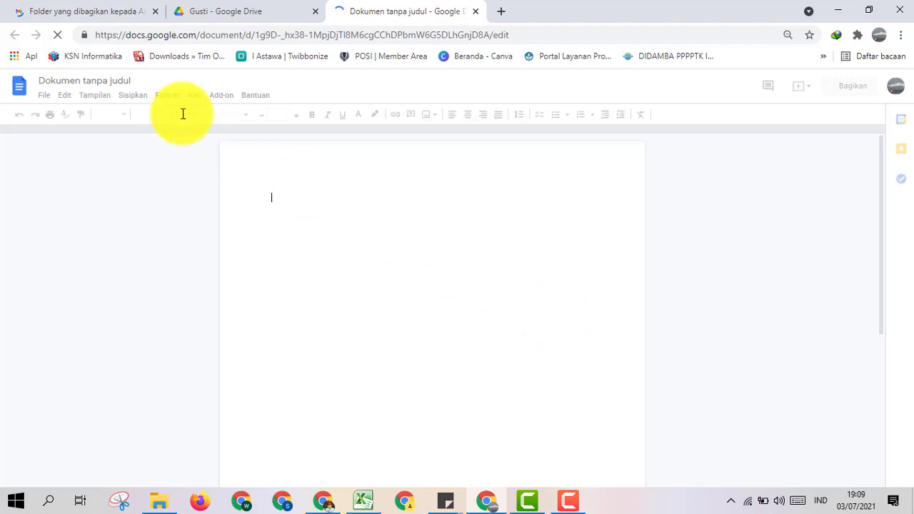
- Rename the blank document as RPP Model Atom and return to the subfolder in Drive
left_click(102, 80)
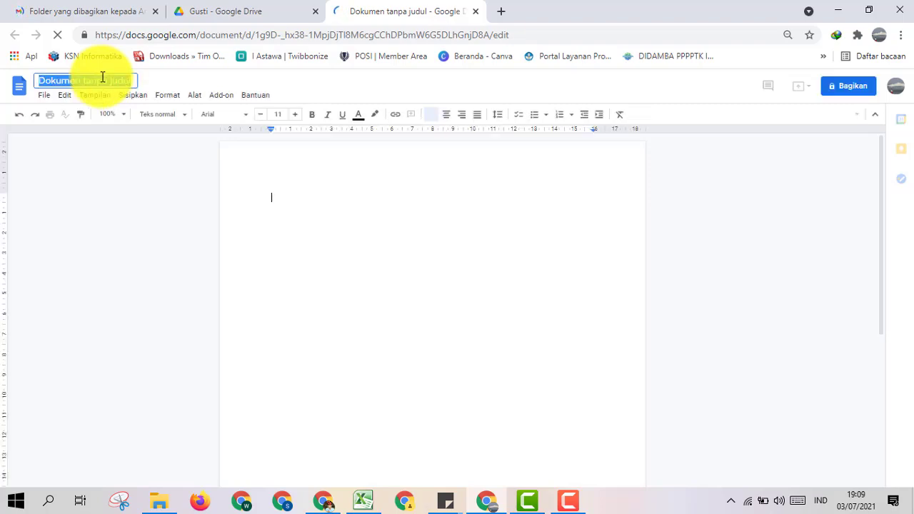
type("R")
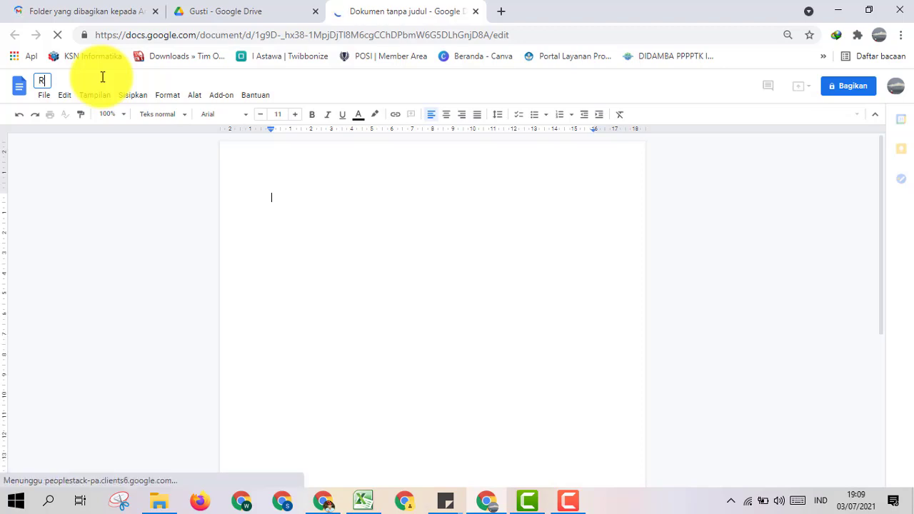
type("PP")
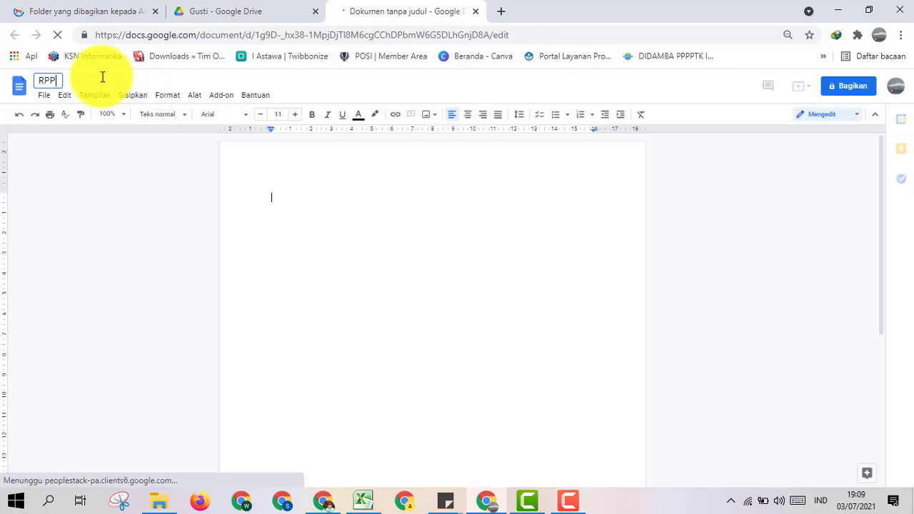
type(" Model")
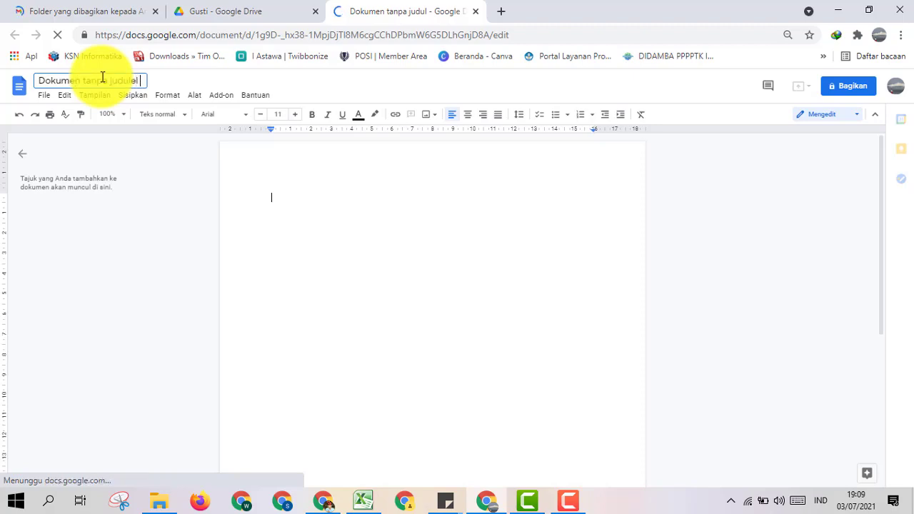
key("ctrl+a")
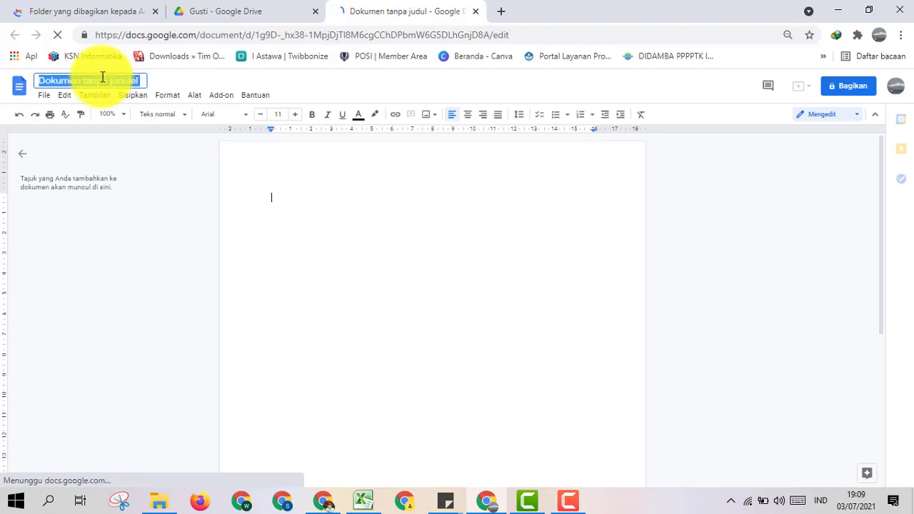
type("RP")
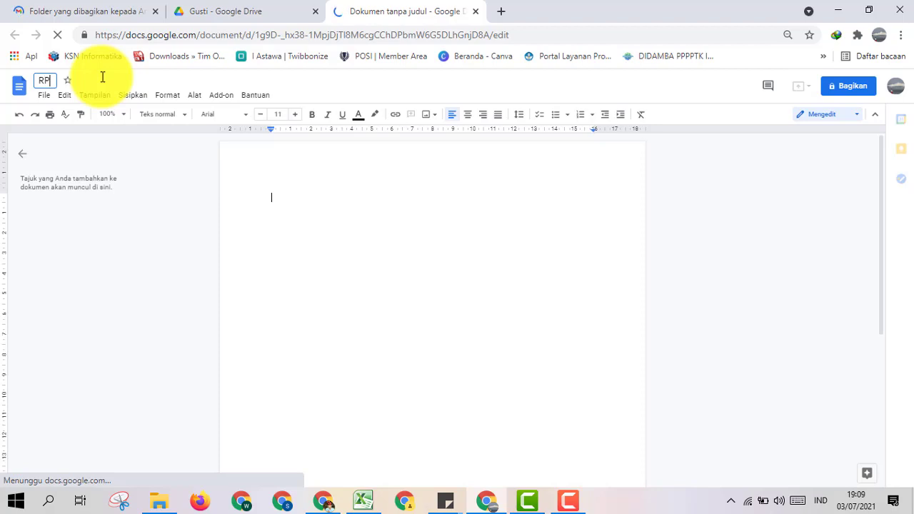
type("P Model Atom")
key("Return")
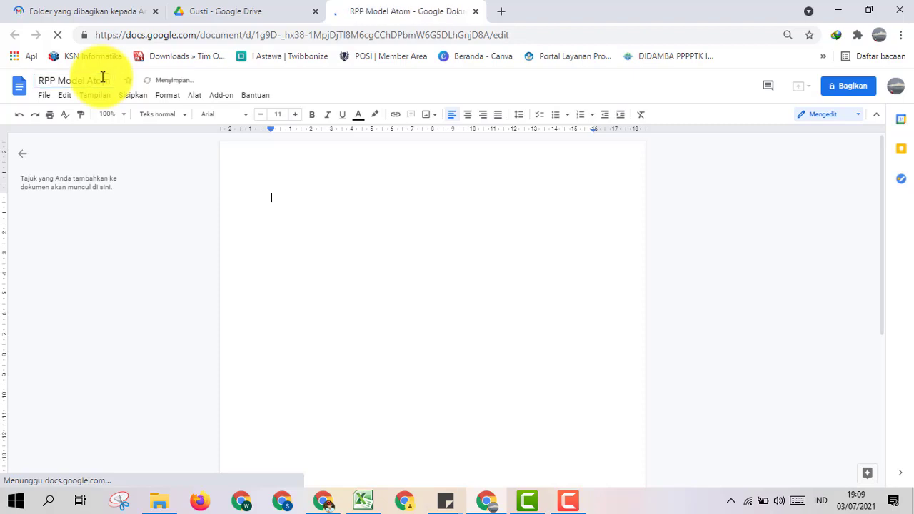
left_click(211, 10)
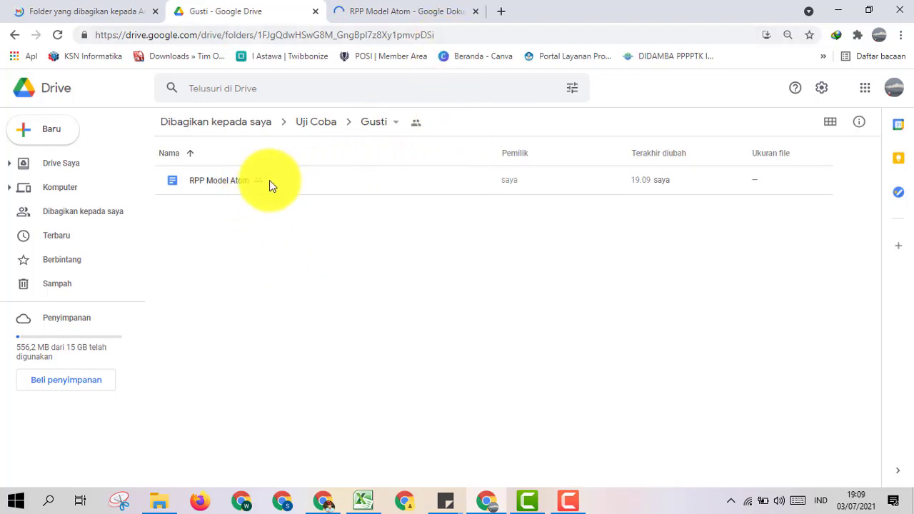
- Close the RPP Model Atom document, switch to the owner's Chrome window and open the recipient's subfolder inside Uji Coba
left_click(478, 11)
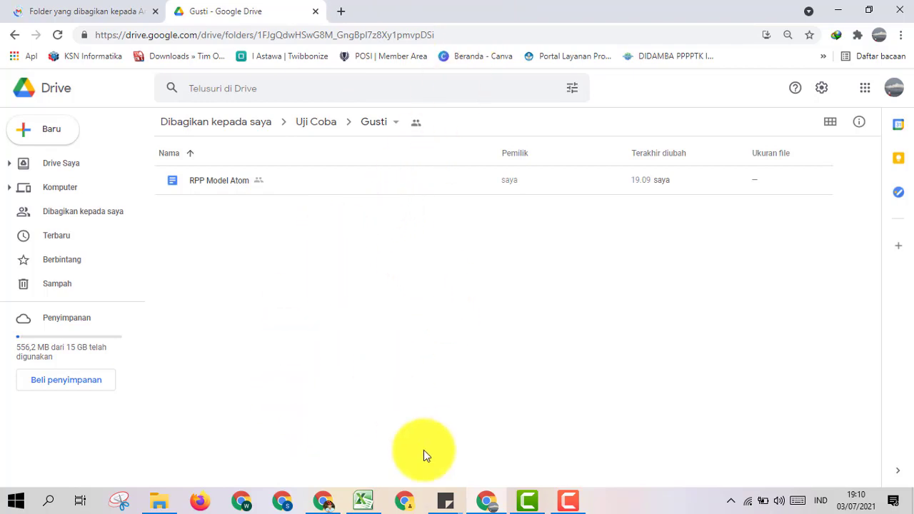
left_click(325, 500)
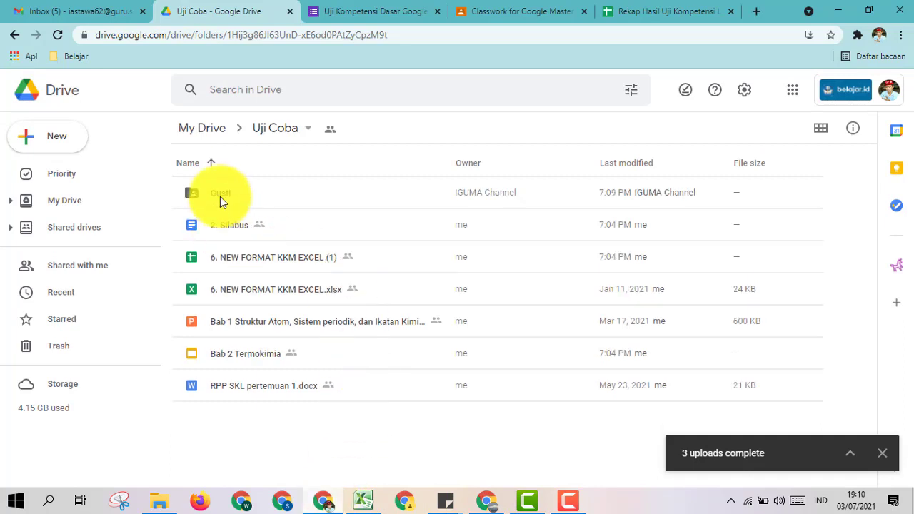
double_click(221, 196)
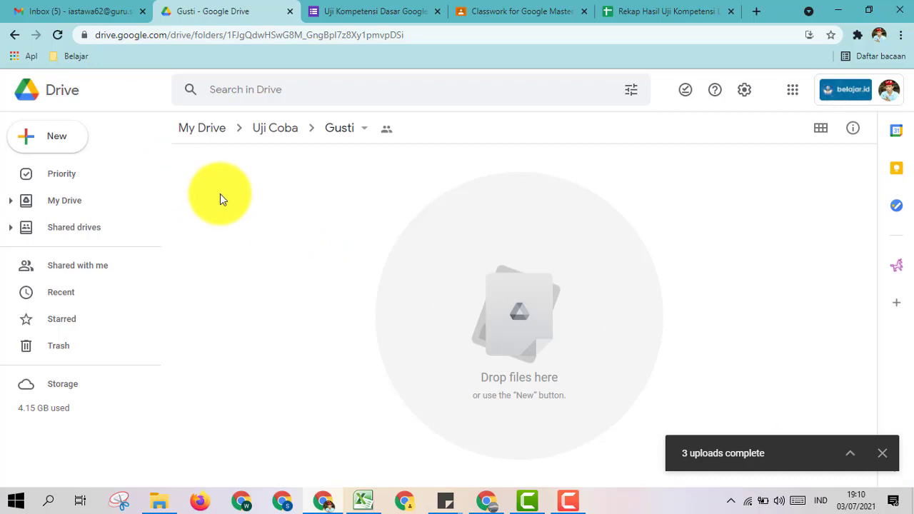
left_click(882, 459)
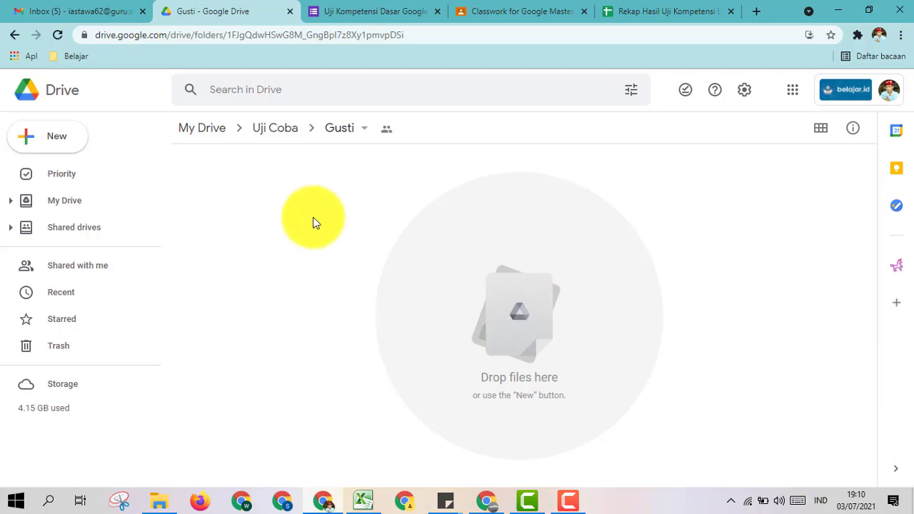
left_click(13, 41)
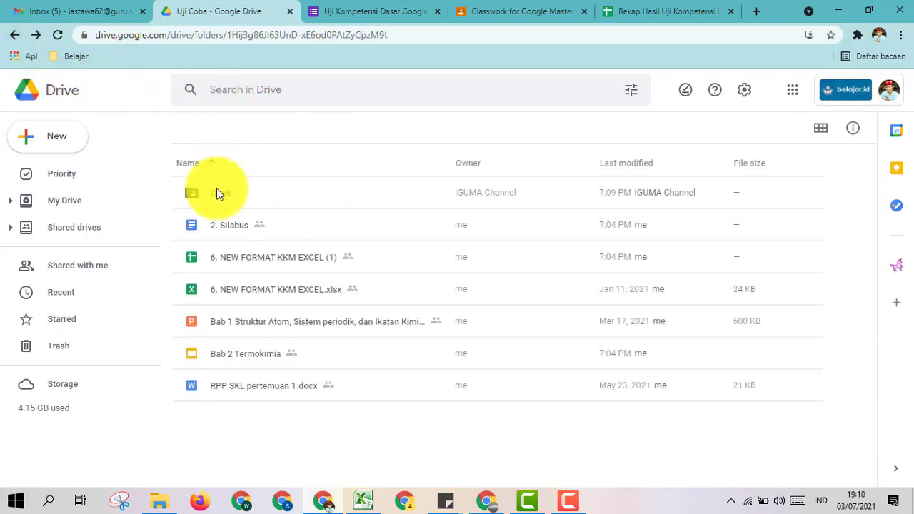
double_click(215, 202)
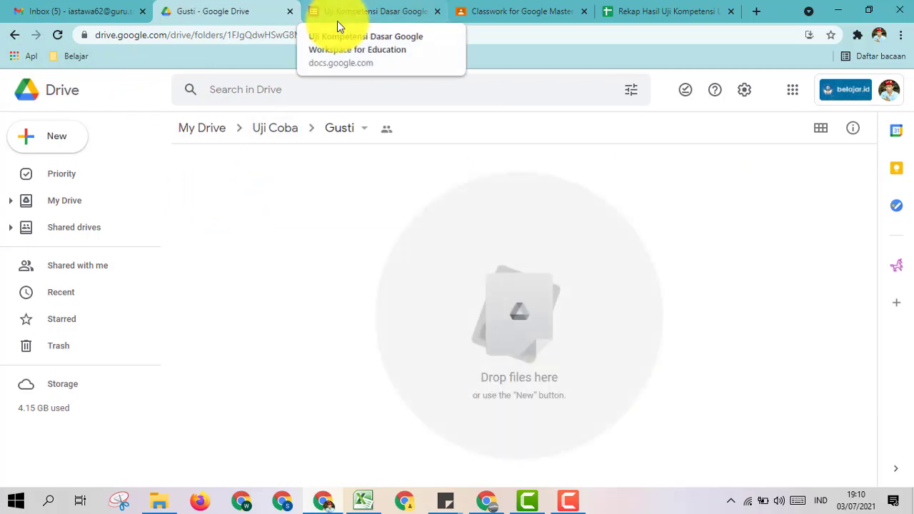
- View the recipient's subfolder's activity and details, and close the information view
left_click(853, 131)
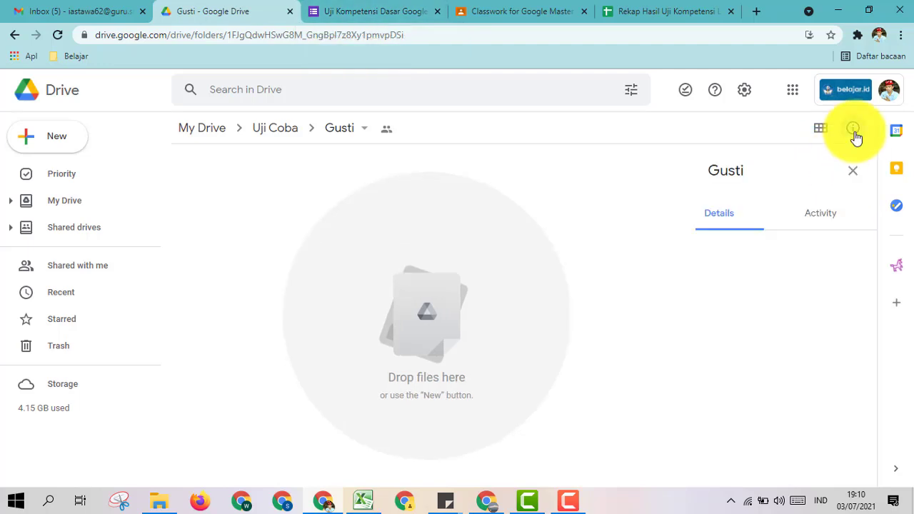
left_click(813, 218)
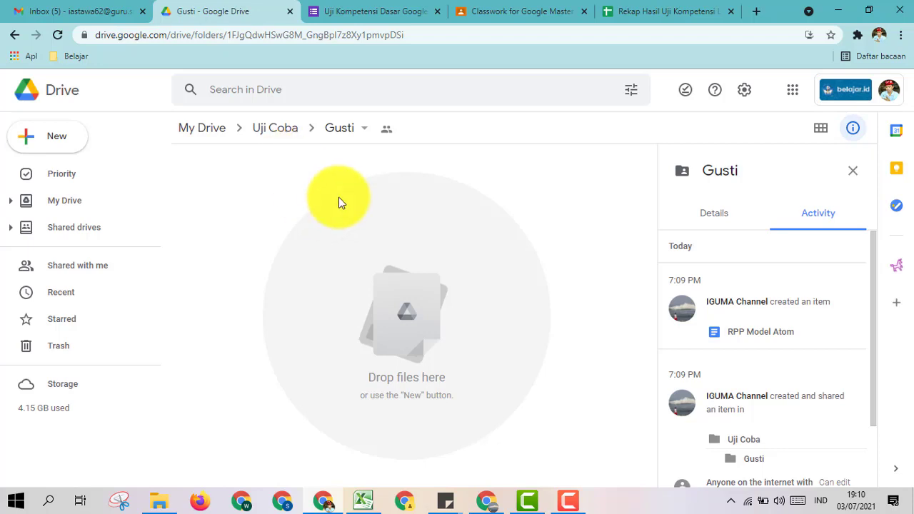
mouse_move(488, 500)
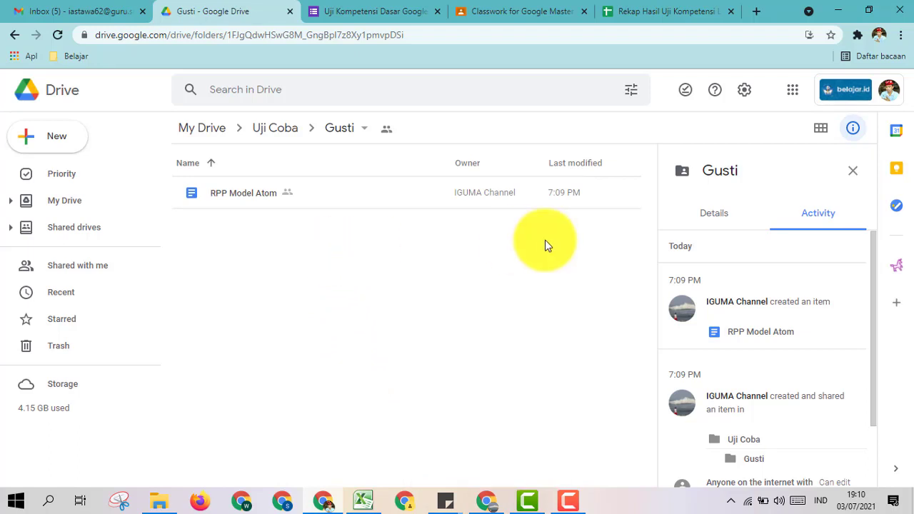
left_click(725, 216)
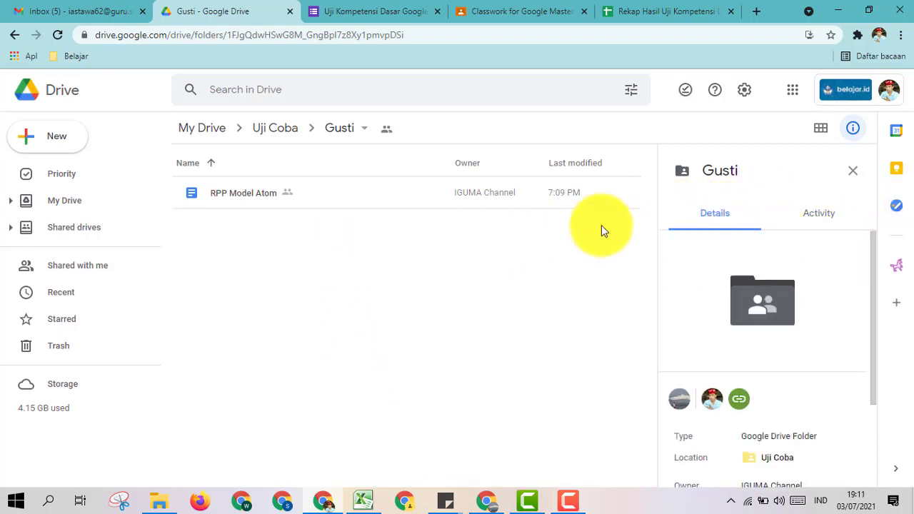
left_click(853, 172)
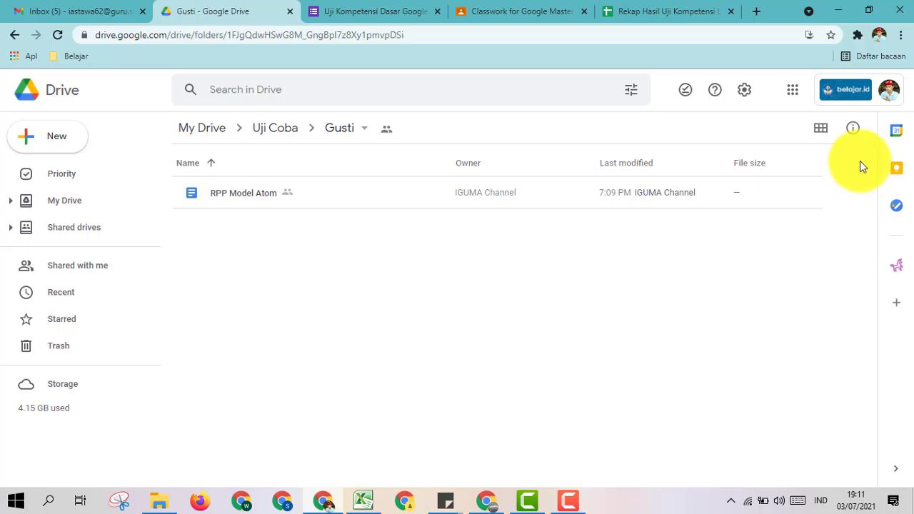
- Examine the subfolder's ownership details and its activity history of creation and sharing, and return to Uji Coba with the information view closed
left_click(849, 134)
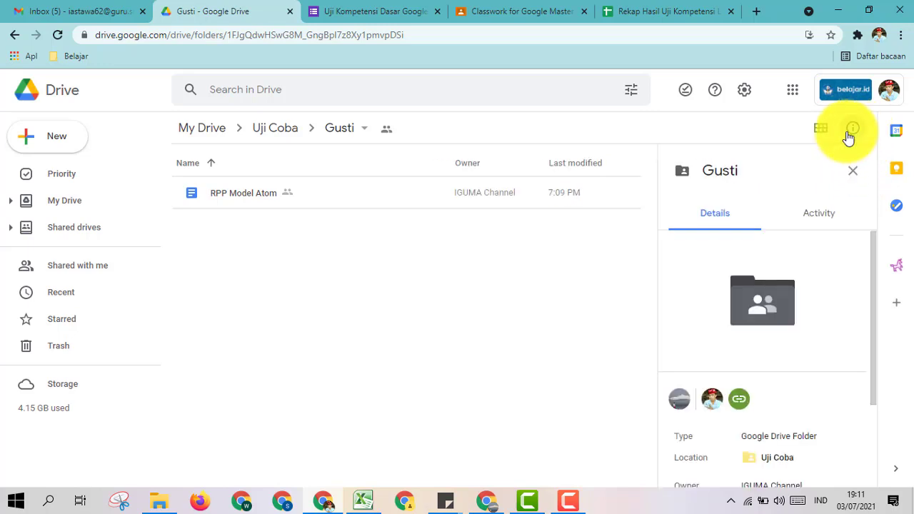
scroll(737, 328, "down", 2)
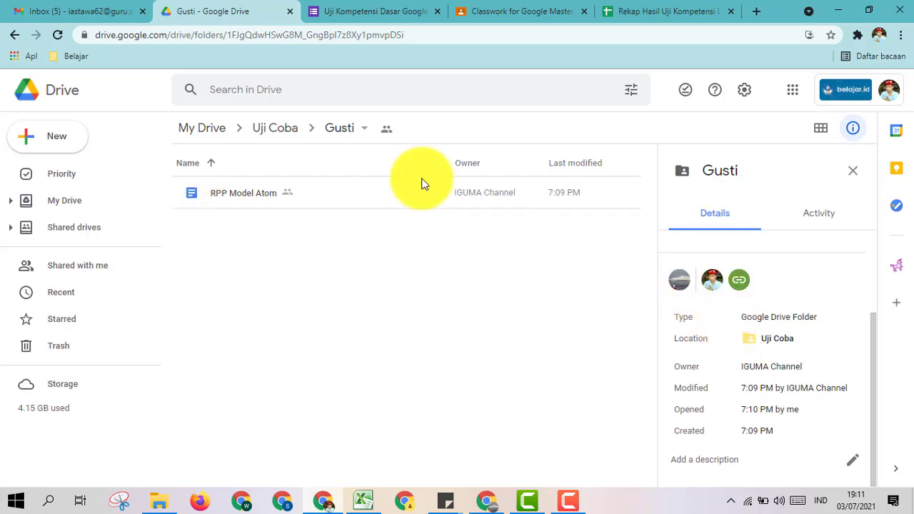
left_click(835, 223)
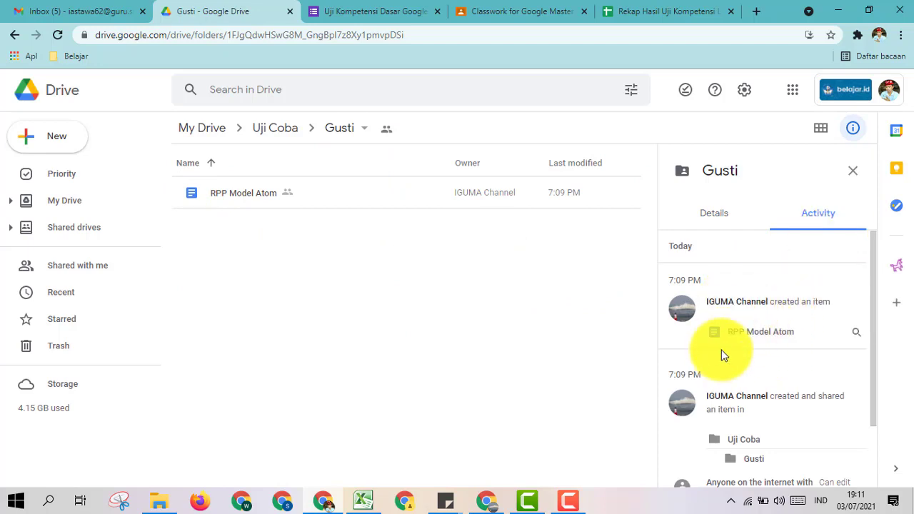
scroll(721, 356, "down", 2)
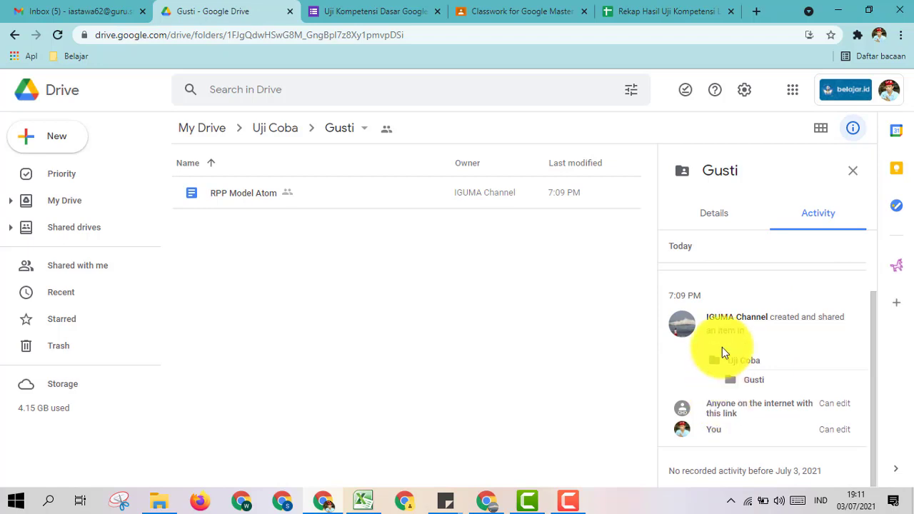
scroll(731, 320, "up", 2)
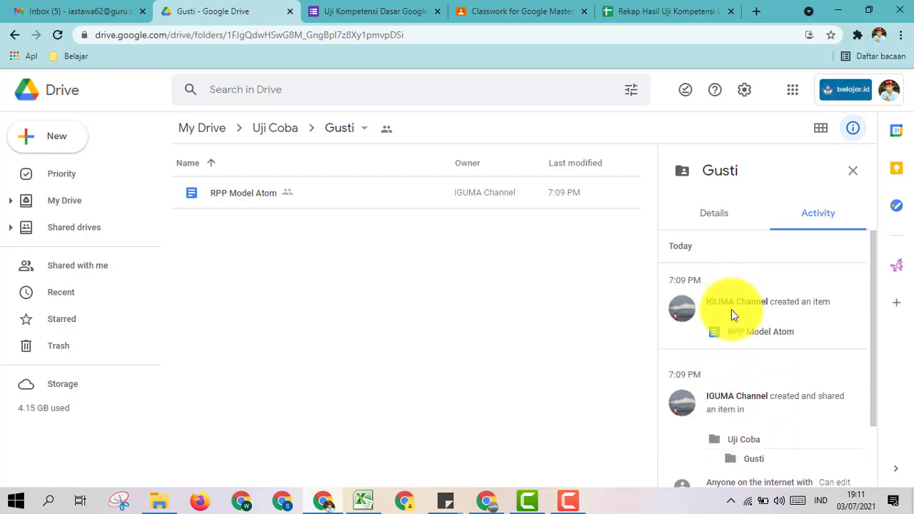
scroll(723, 407, "down", 2)
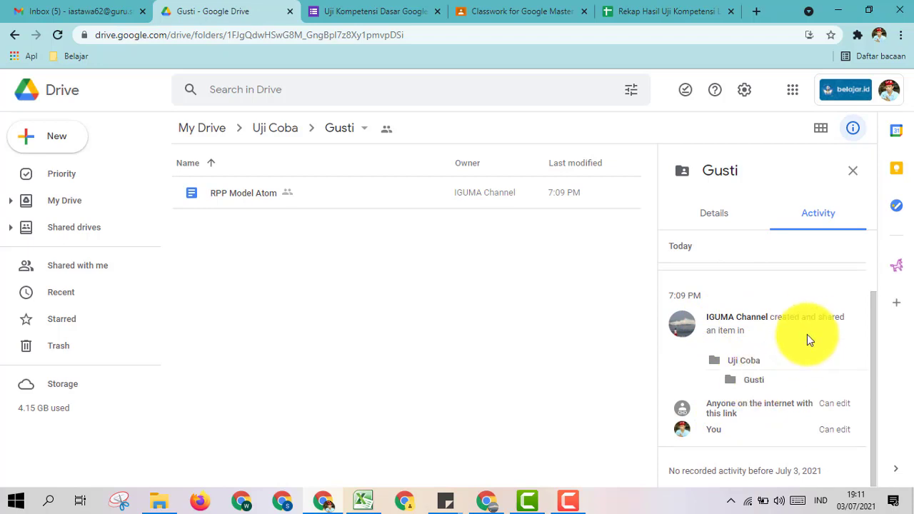
scroll(803, 331, "up", 2)
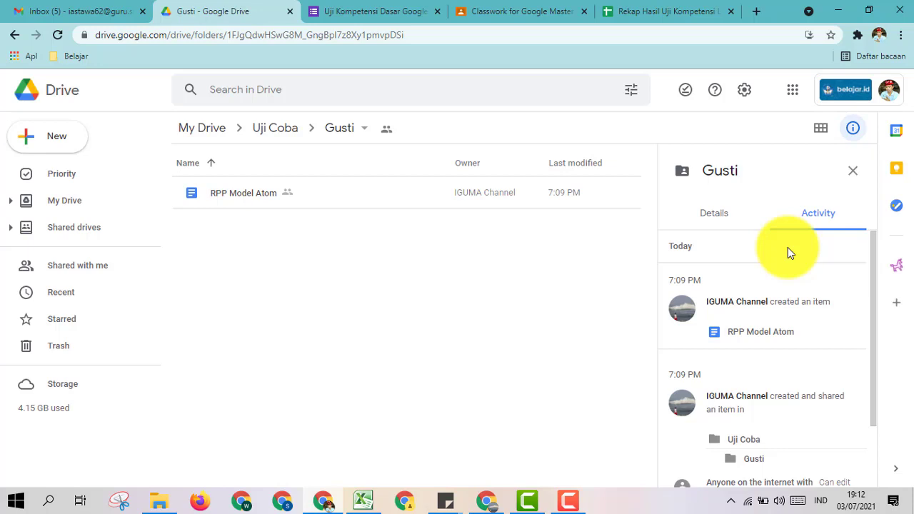
left_click(707, 224)
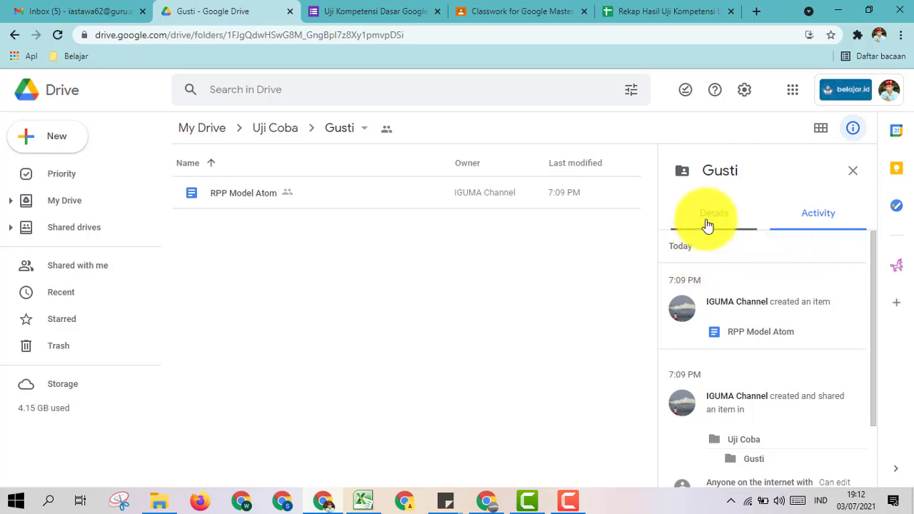
left_click(821, 219)
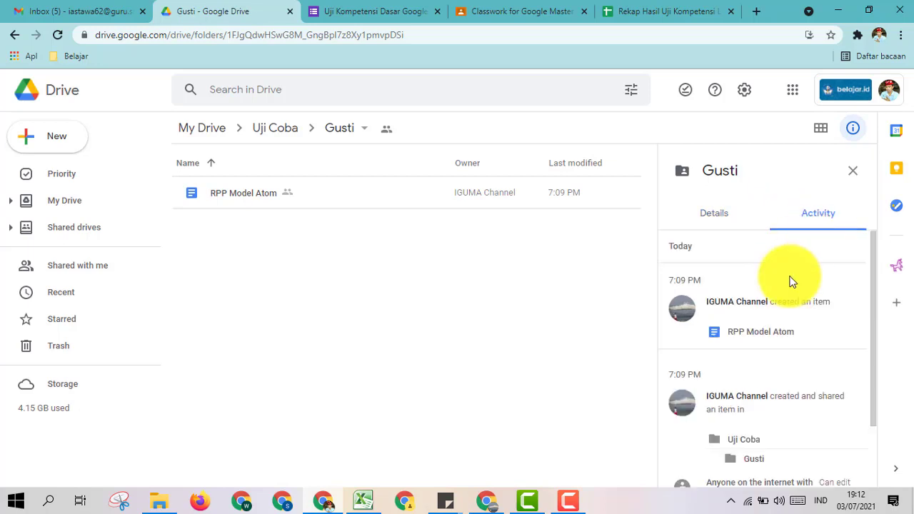
scroll(791, 281, "down", 3)
scroll(781, 285, "up", 3)
left_click(739, 226)
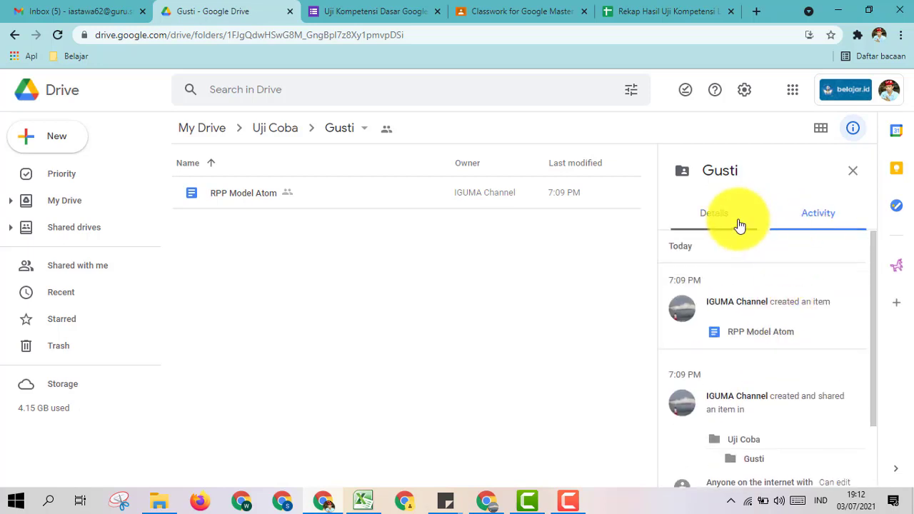
left_click(255, 136)
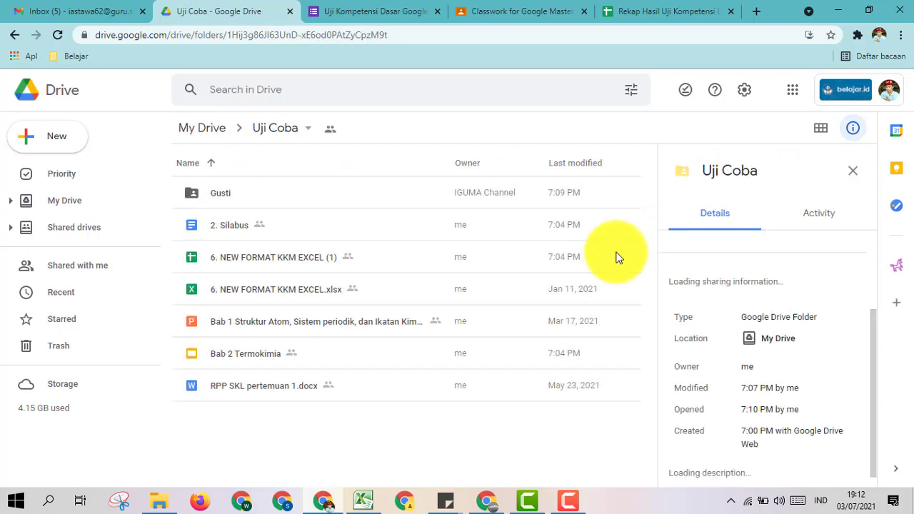
left_click(851, 180)
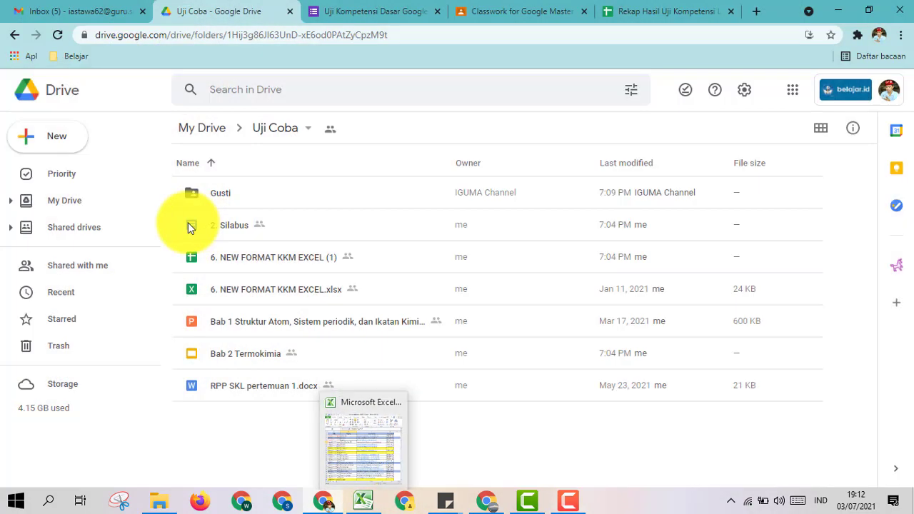
- Open RPP Model Atom from the recipient's subfolder, add the text "hahahahahahah", close the document and return to Uji Coba
double_click(230, 193)
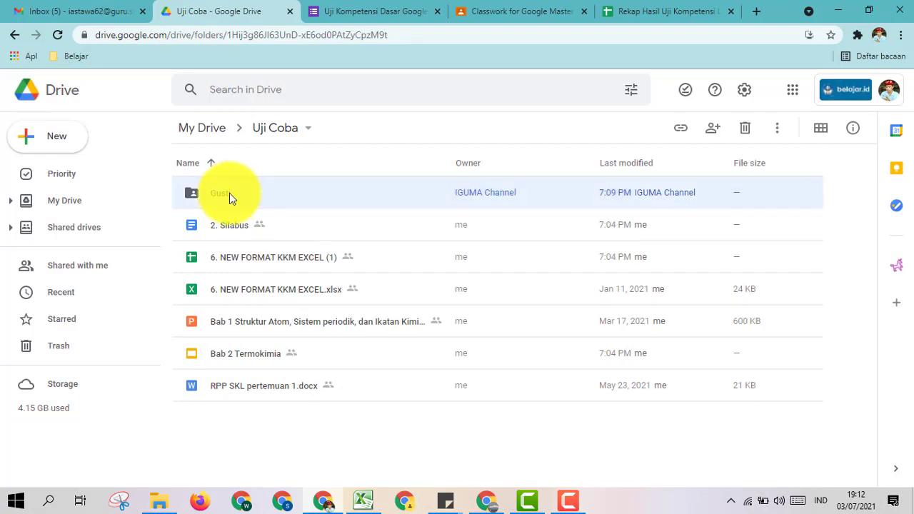
double_click(229, 194)
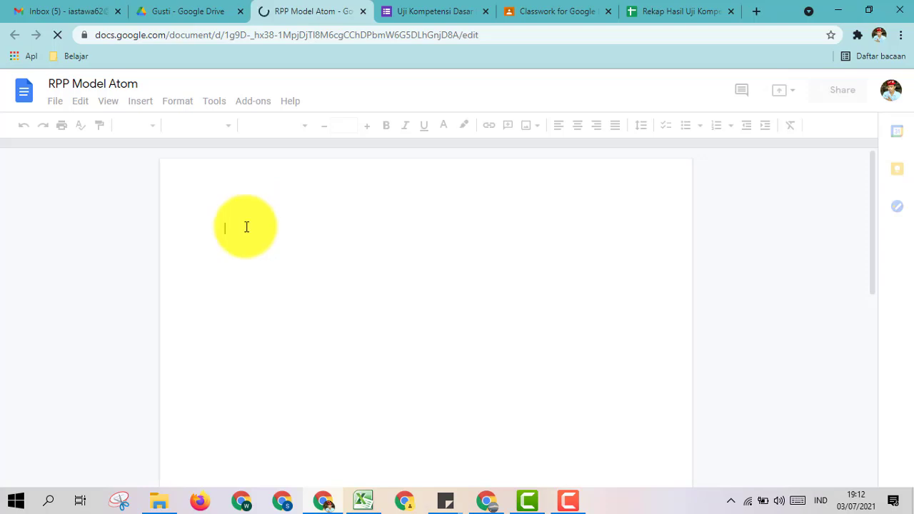
type("hahaha")
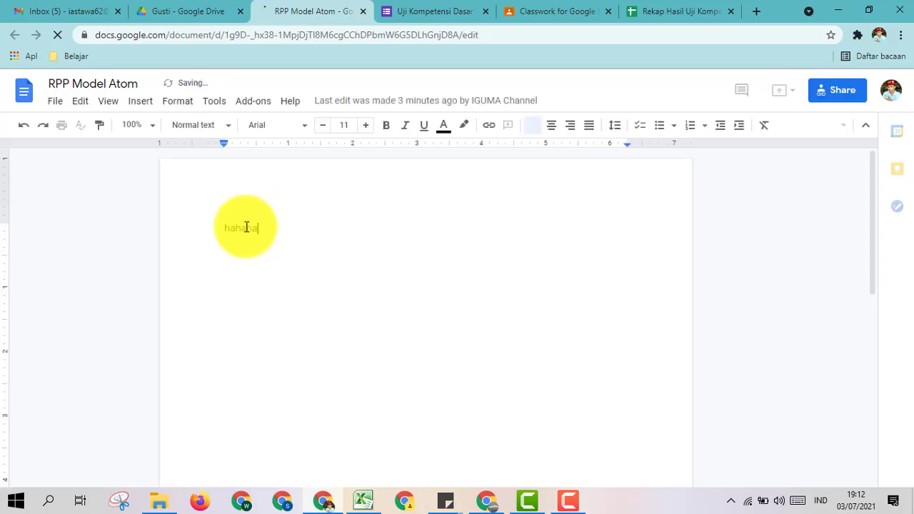
type("hahahah")
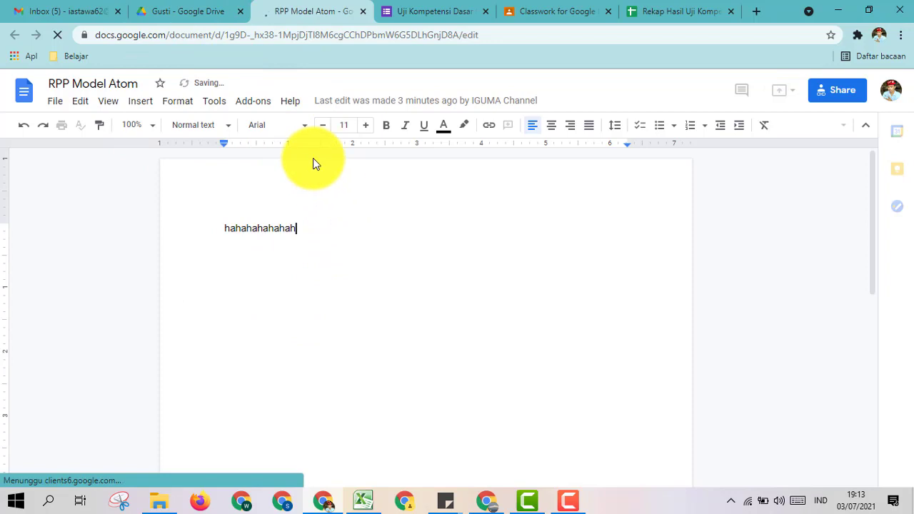
left_click(362, 12)
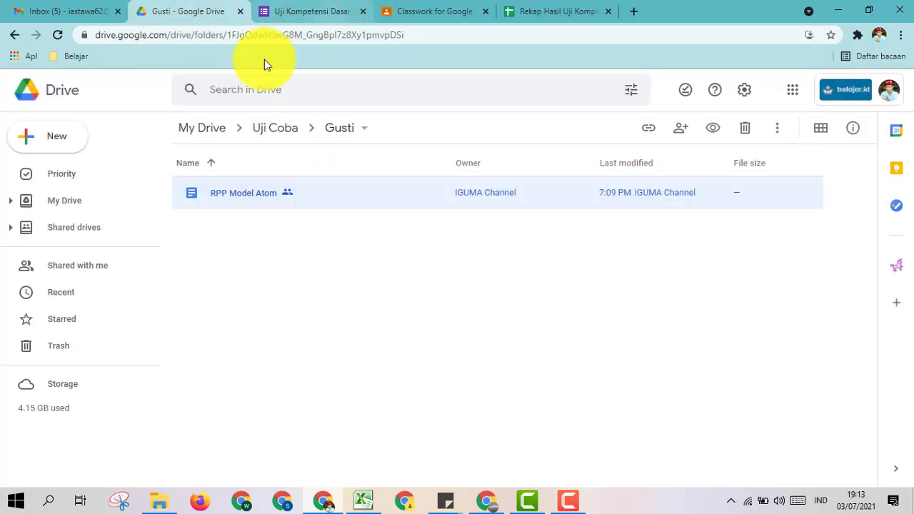
left_click(19, 36)
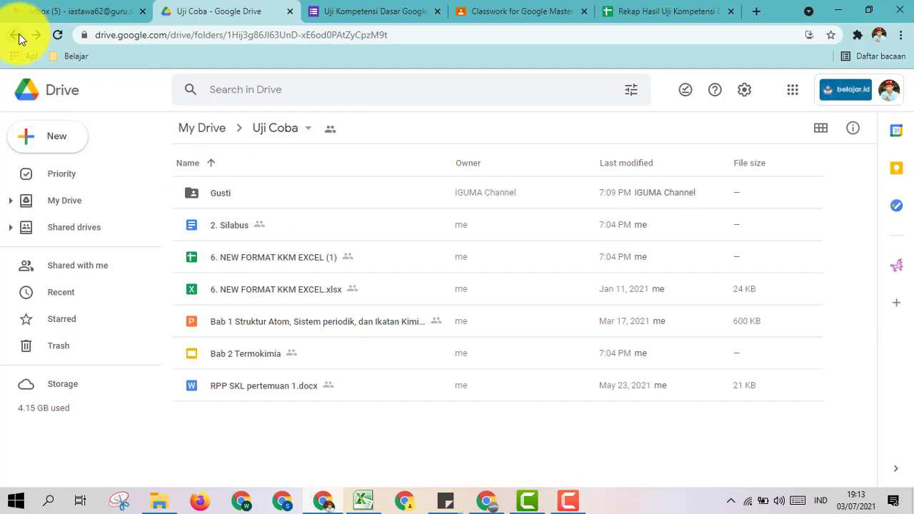
- Open the move destinations for 6. NEW FORMAT KKM EXCEL (1) and look through the Drive locations, My Drive and the Classroom folder
left_click_drag(207, 180, 227, 227)
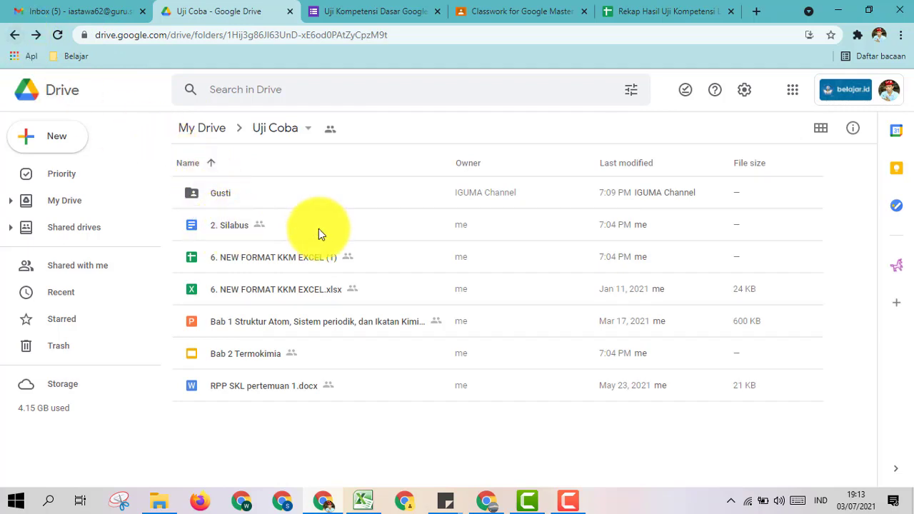
left_click(257, 260)
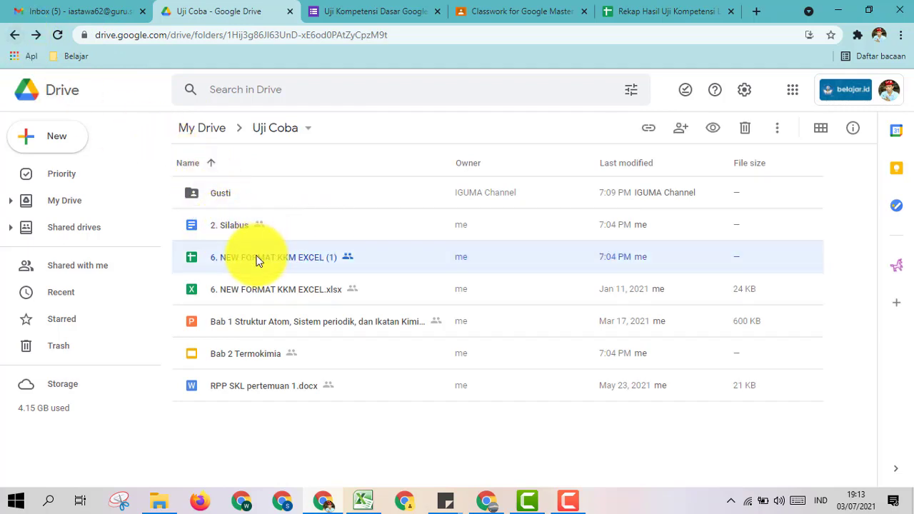
right_click(256, 259)
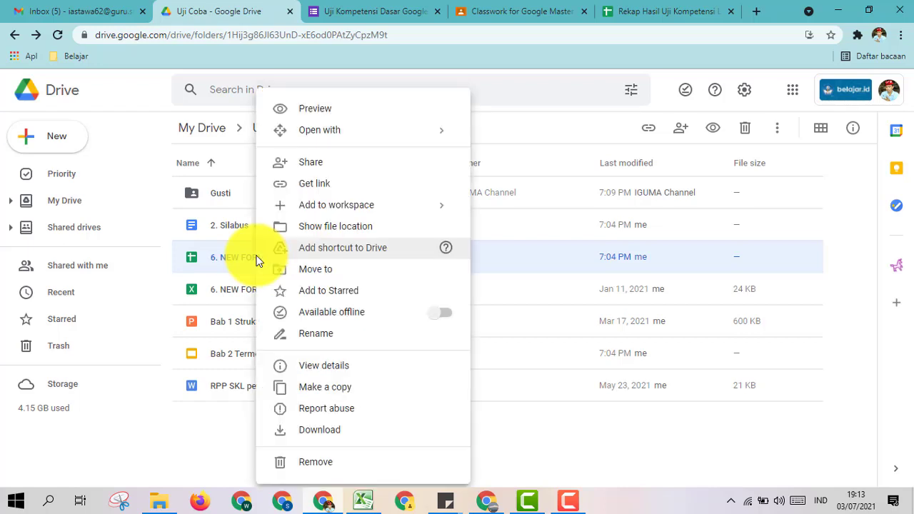
left_click(303, 271)
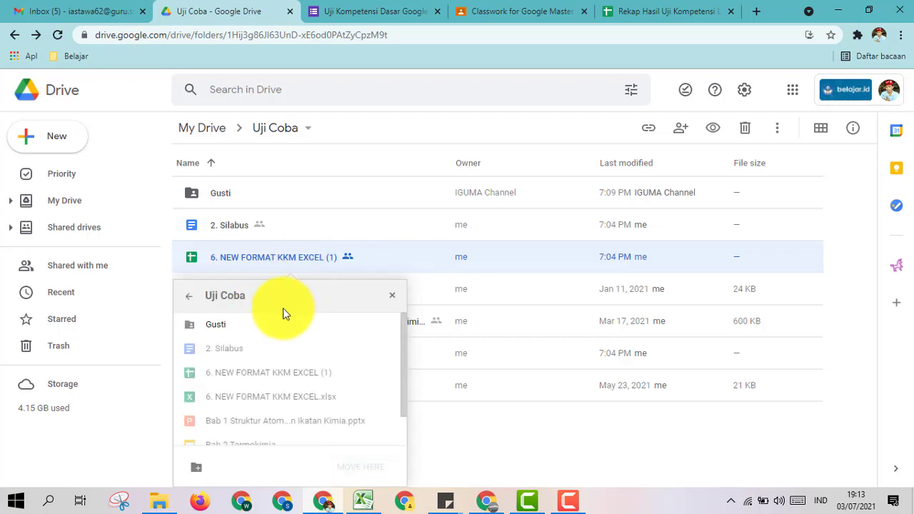
left_click(215, 325)
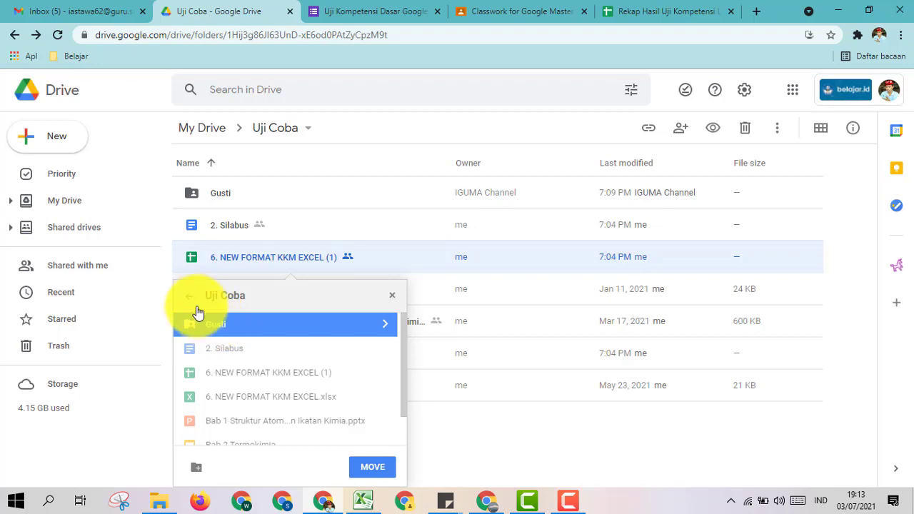
left_click(190, 296)
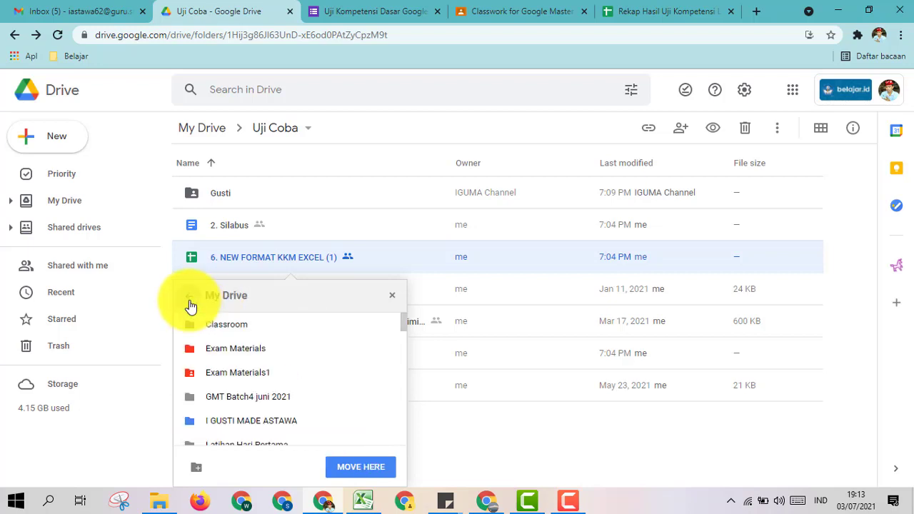
scroll(211, 410, "down", 2)
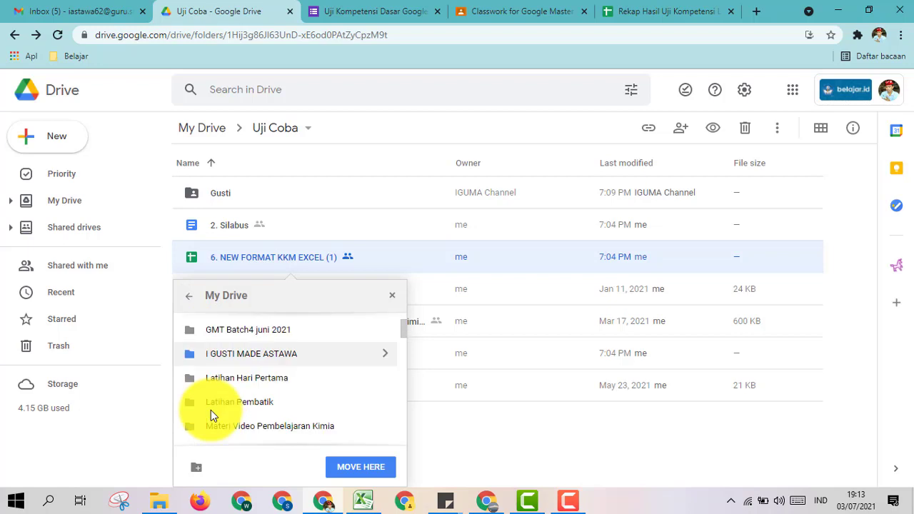
left_click(185, 297)
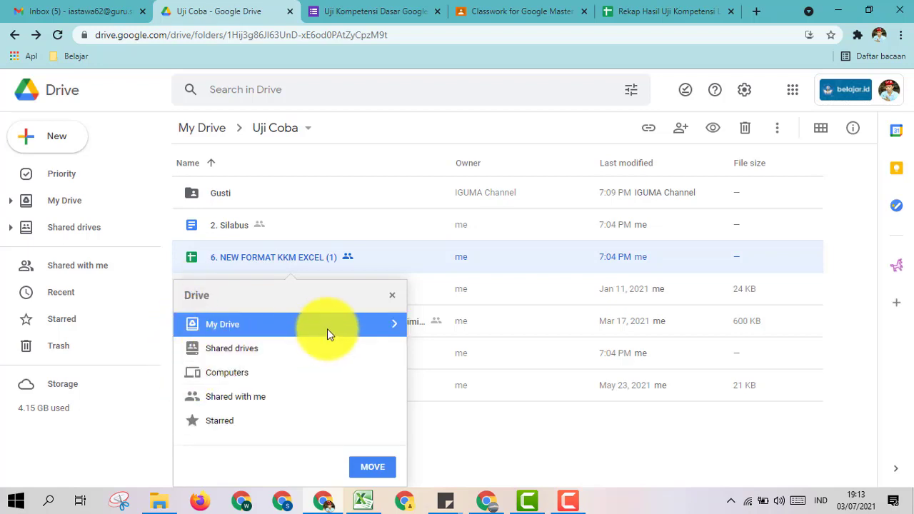
left_click(390, 327)
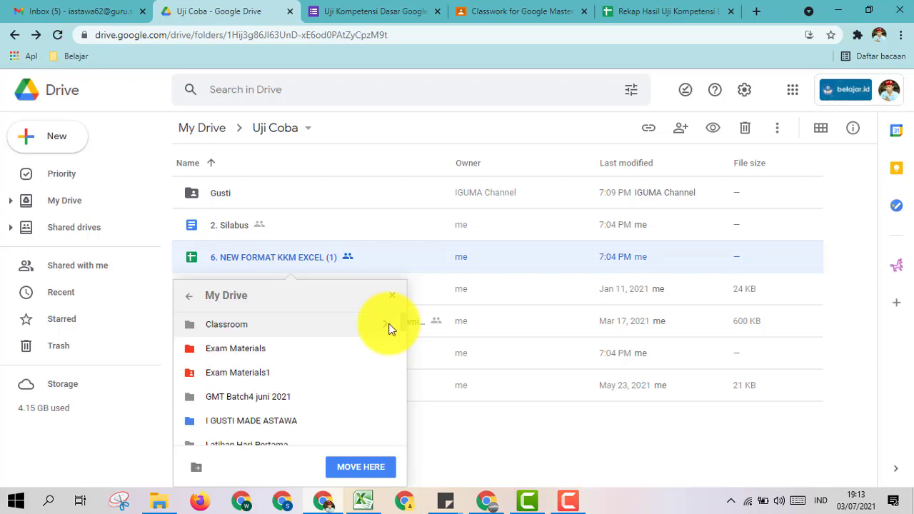
left_click(389, 329)
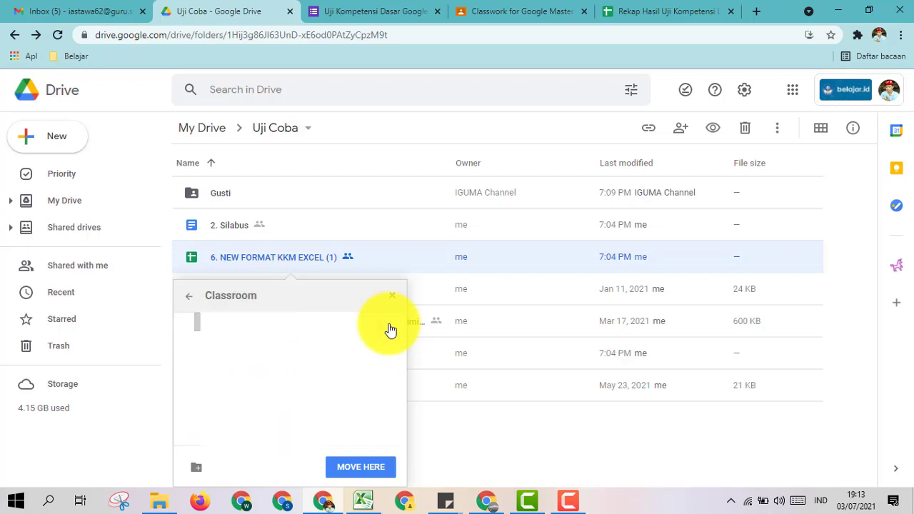
left_click(191, 305)
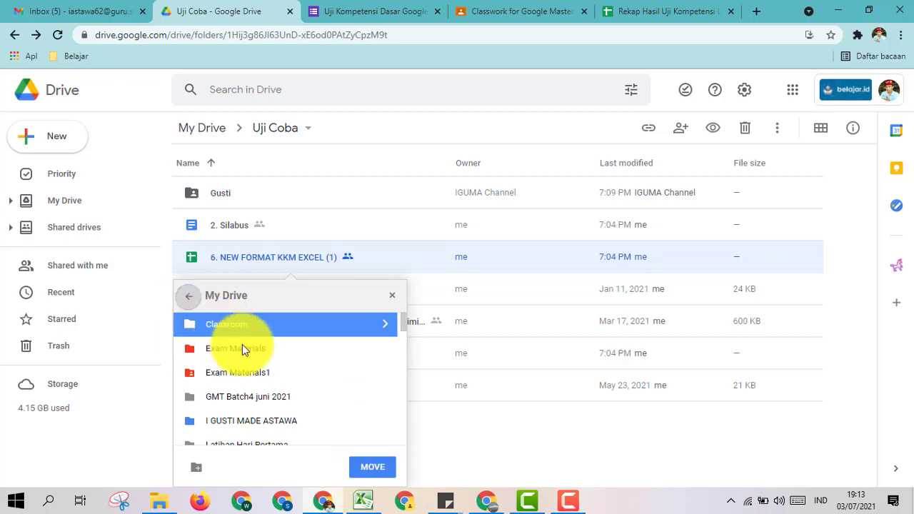
- Move 6. NEW FORMAT KKM EXCEL (1) into the recipient's subfolder inside Uji Coba and accept the access change
scroll(303, 350, "down", 3)
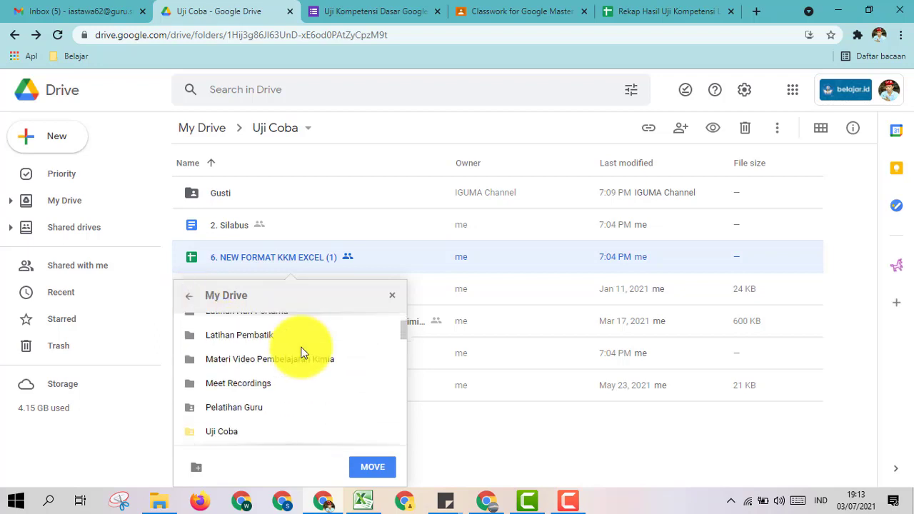
double_click(236, 437)
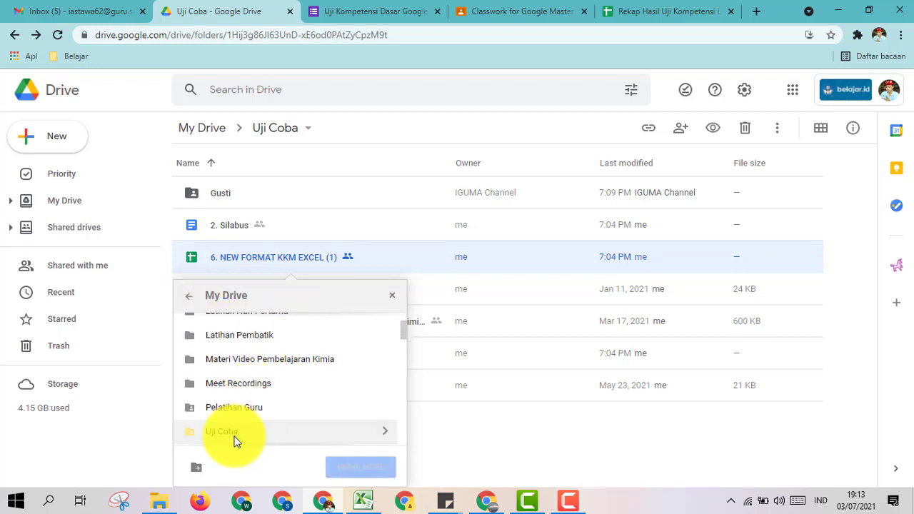
double_click(206, 327)
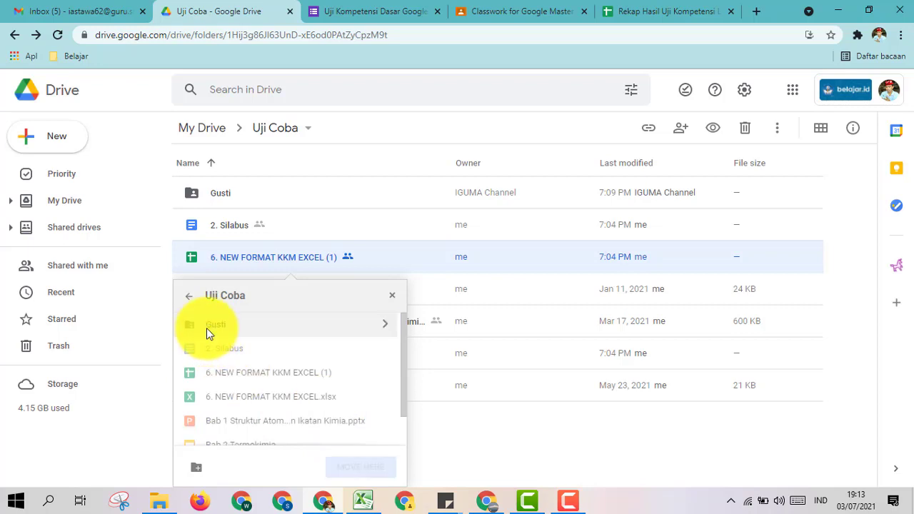
left_click(345, 468)
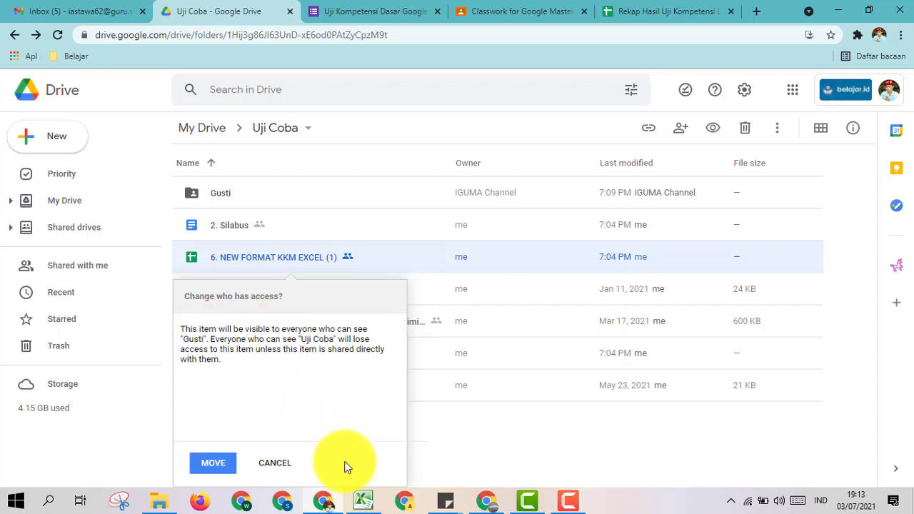
left_click(221, 463)
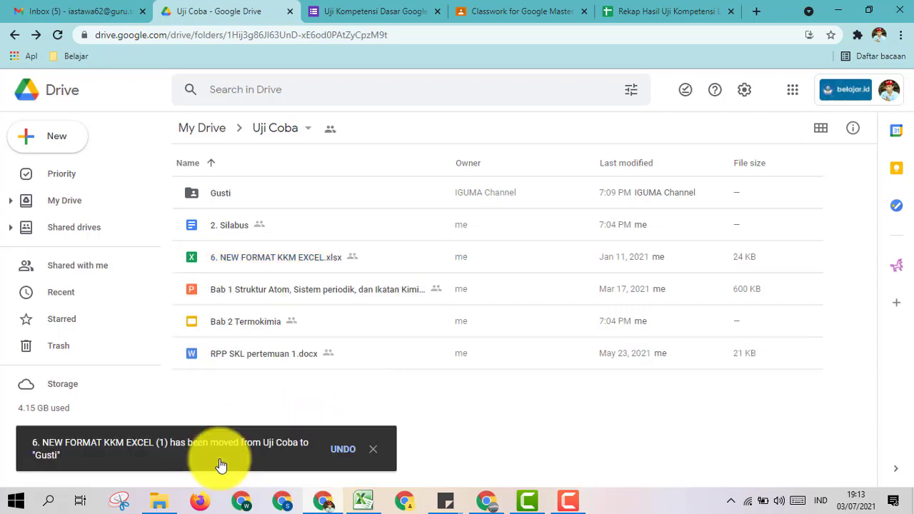
- Open the recipient's subfolder to check its files, and return to Uji Coba
double_click(242, 192)
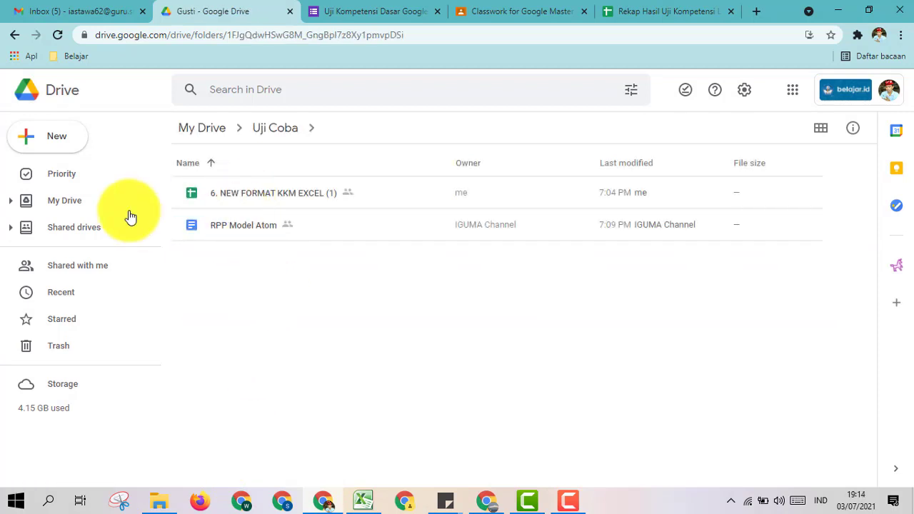
left_click(15, 35)
left_click(15, 35)
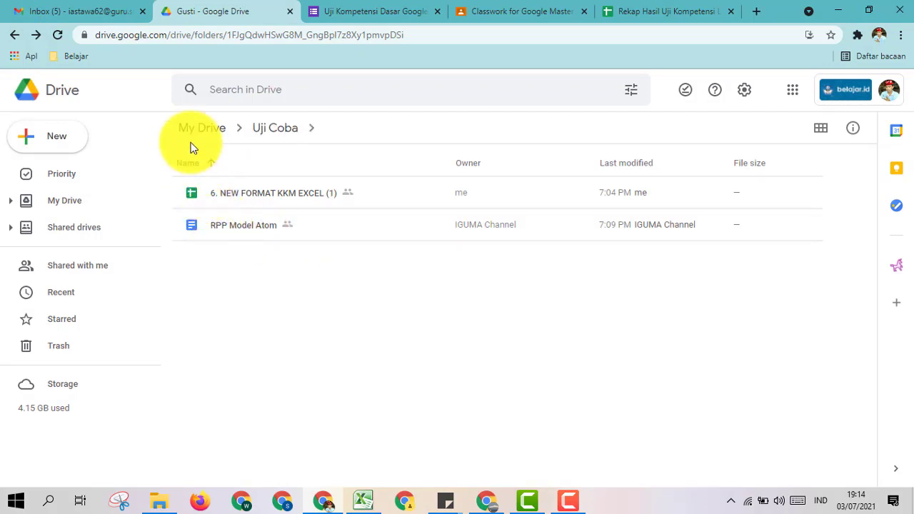
left_click(263, 133)
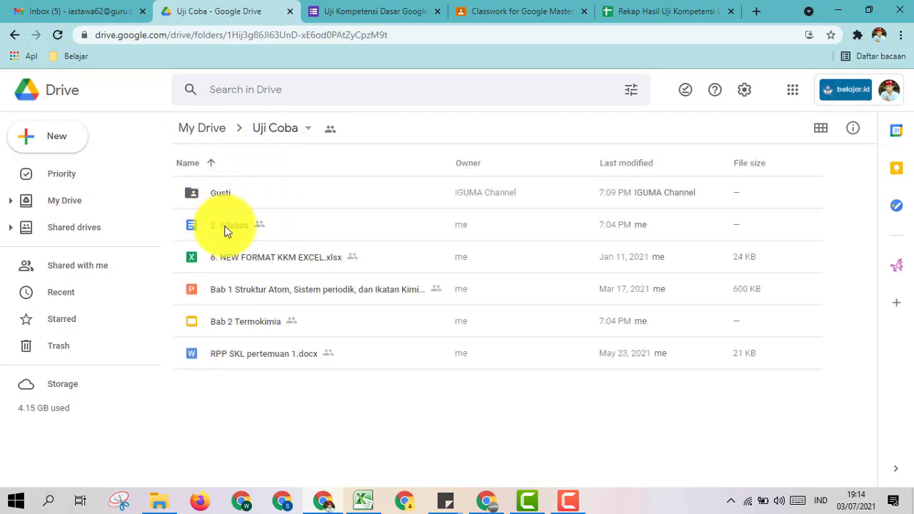
- Review the file actions available for 2. Silabus and dismiss them without choosing one
left_click(224, 231)
right_click(225, 231)
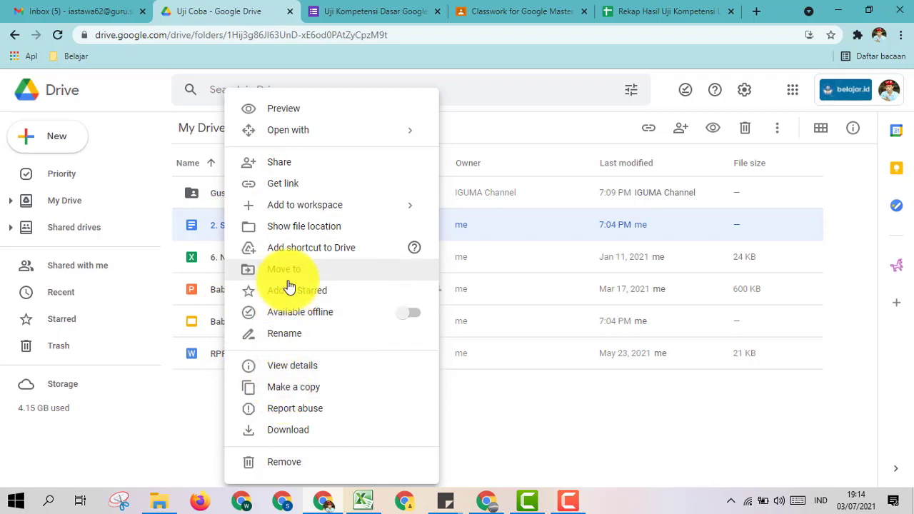
mouse_move(312, 126)
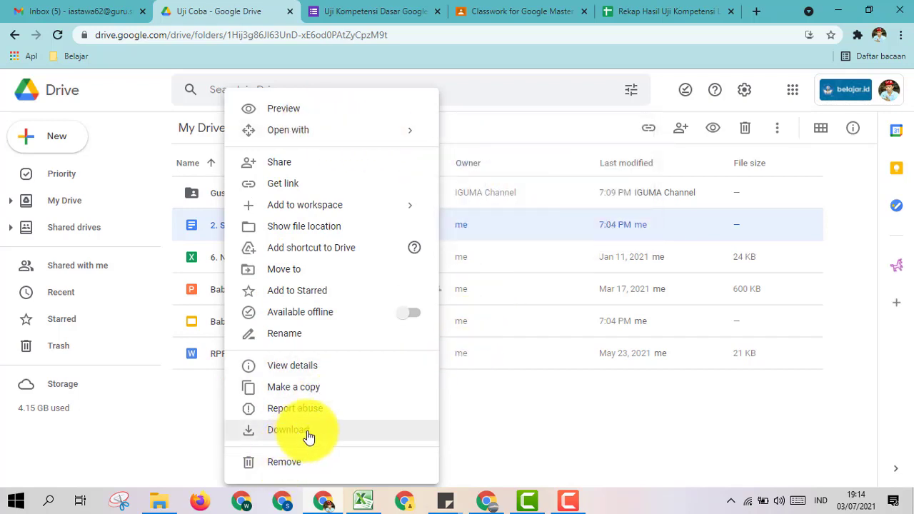
left_click(498, 433)
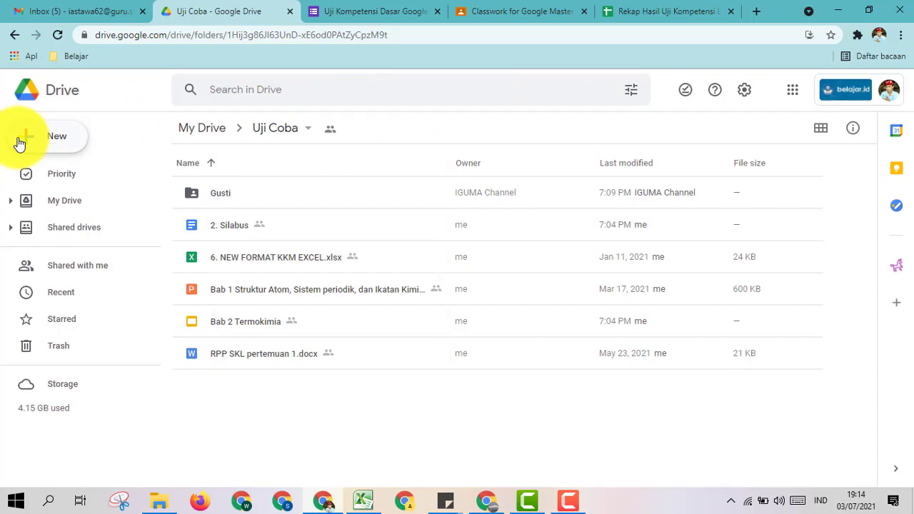
- Go to My Drive, open the Uji Coba folder from its list and return to My Drive
left_click(192, 130)
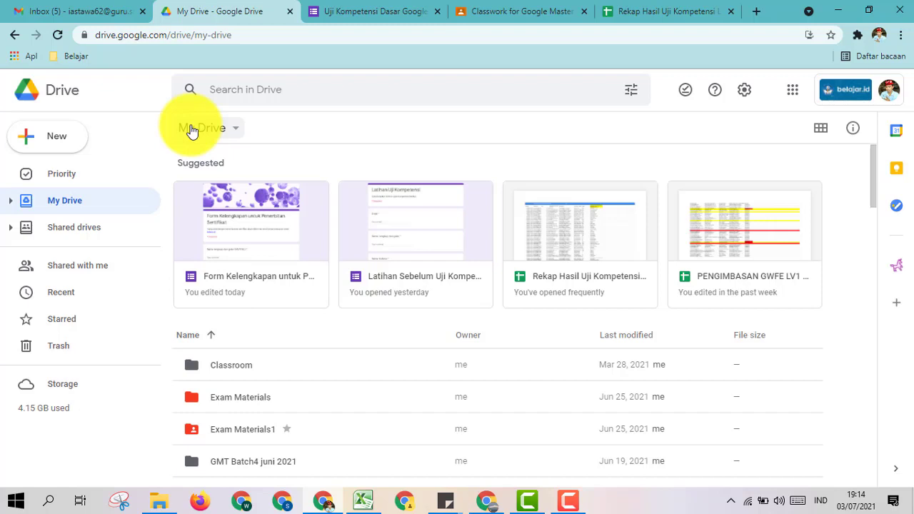
scroll(341, 353, "down", 4)
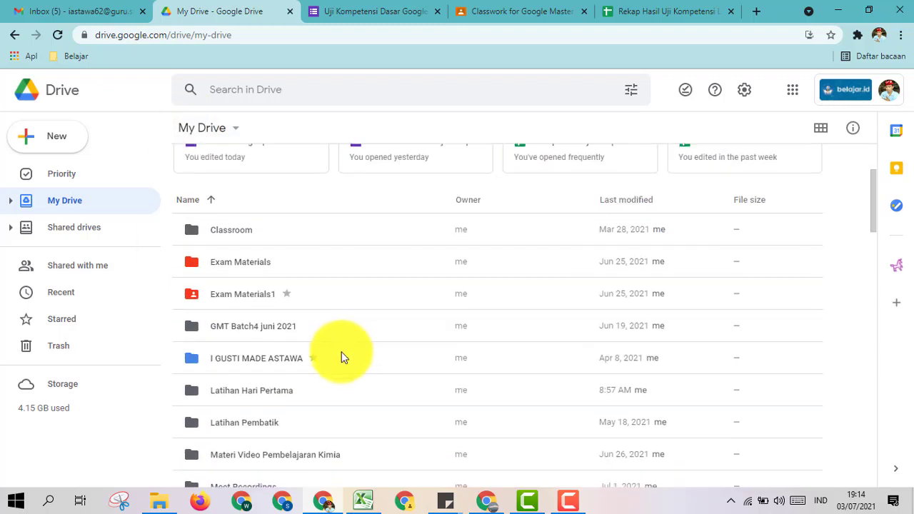
scroll(341, 357, "down", 1)
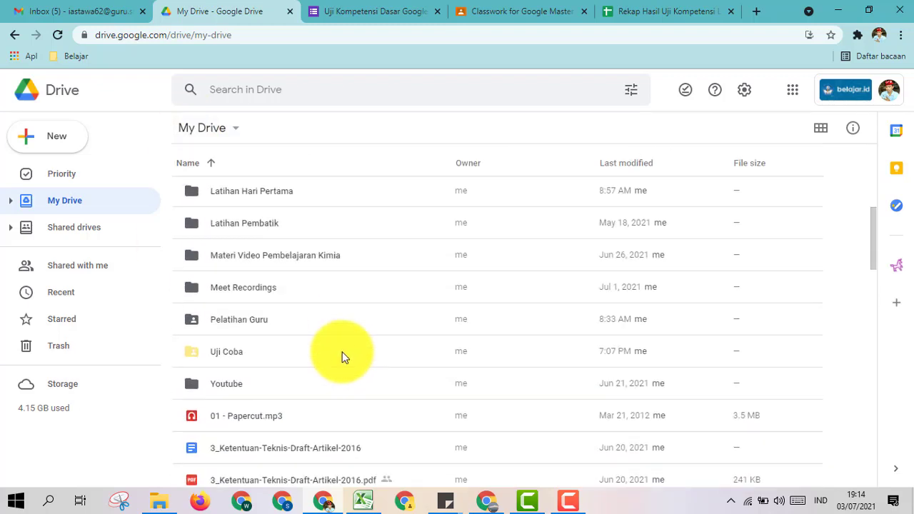
left_click_drag(341, 357, 237, 362)
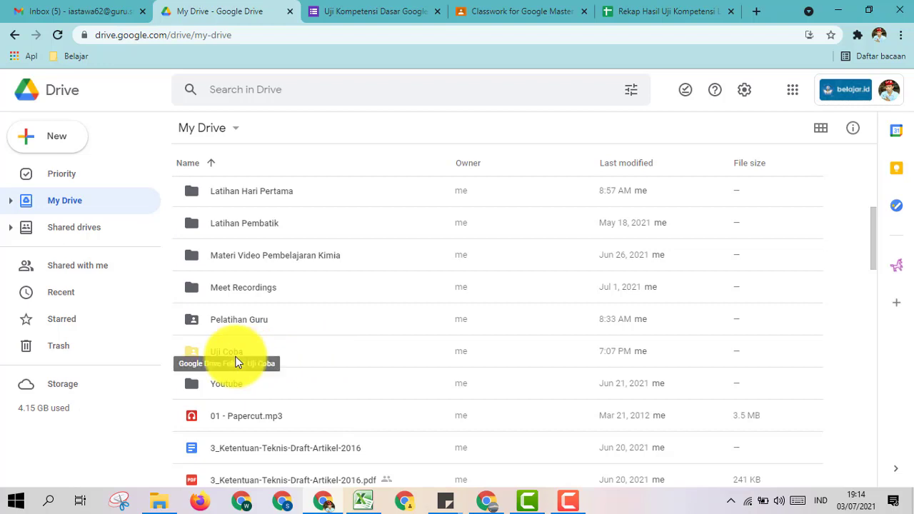
double_click(236, 362)
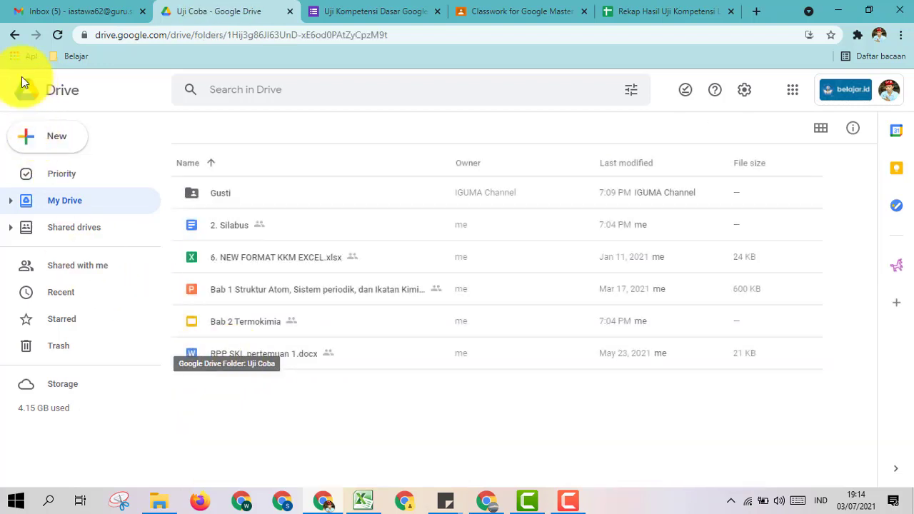
left_click(20, 40)
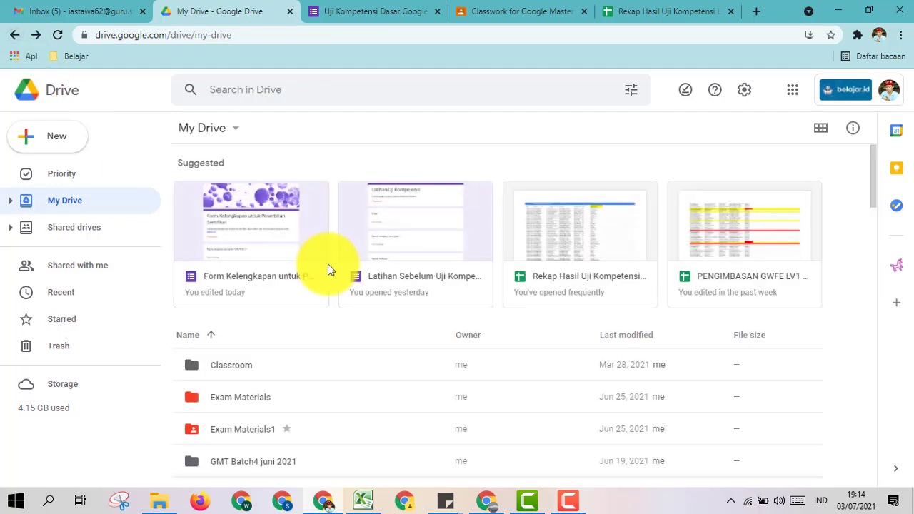
- Find the ALBERT EINSTEIN presentation in My Drive and move it to the trash, confirming the removal
scroll(842, 309, "down", 4)
scroll(841, 304, "down", 1)
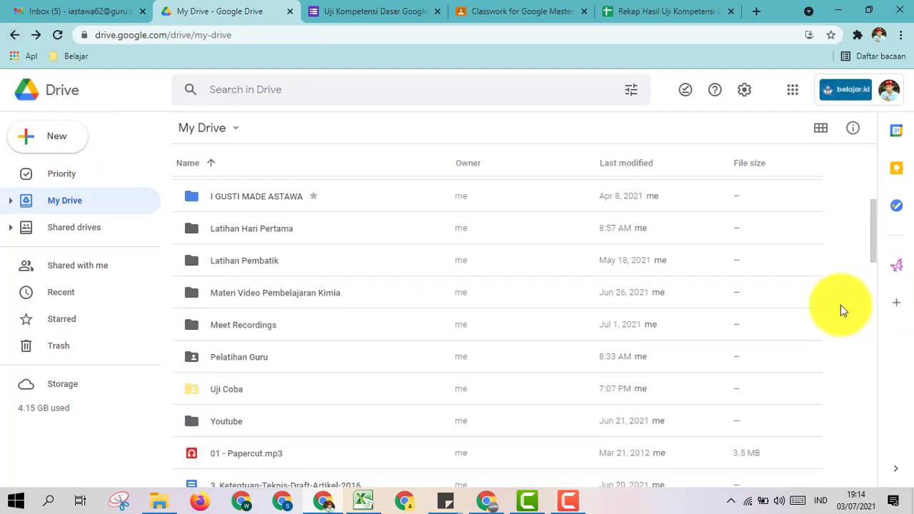
scroll(840, 305, "up", 4)
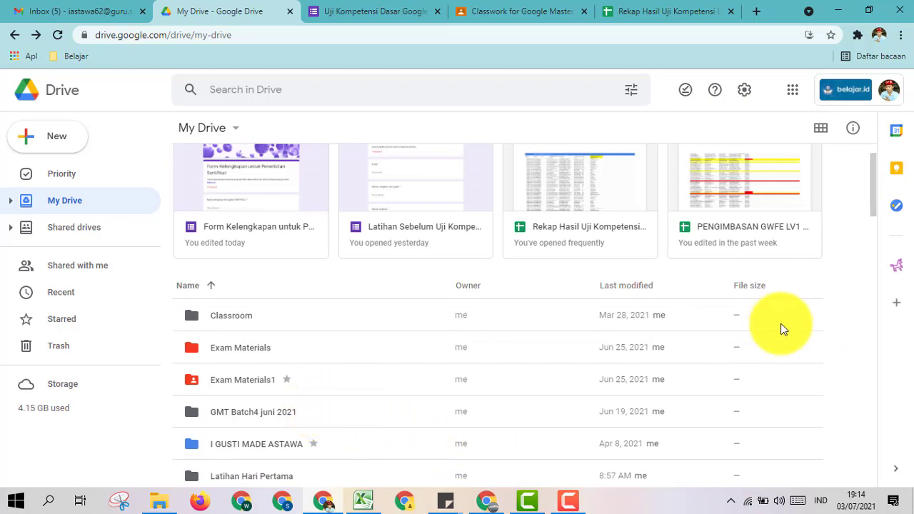
scroll(785, 321, "down", 4)
scroll(790, 323, "down", 3)
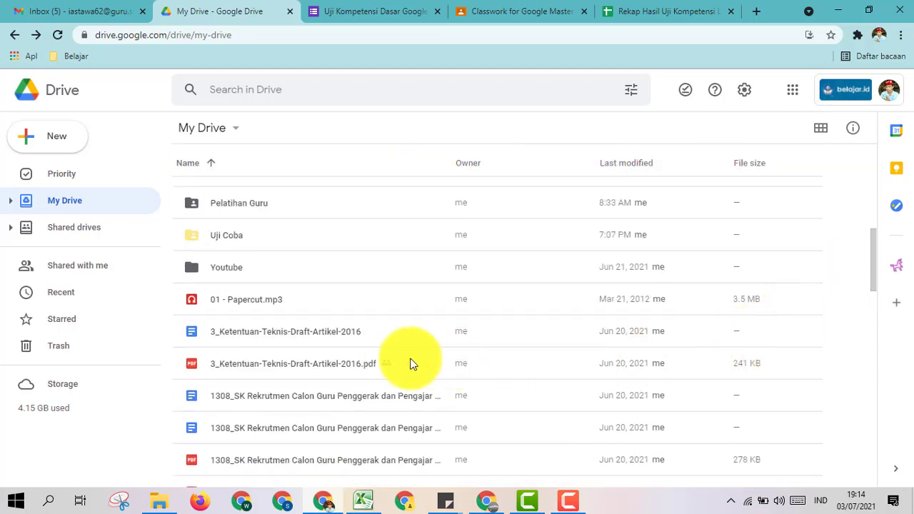
scroll(365, 360, "down", 3)
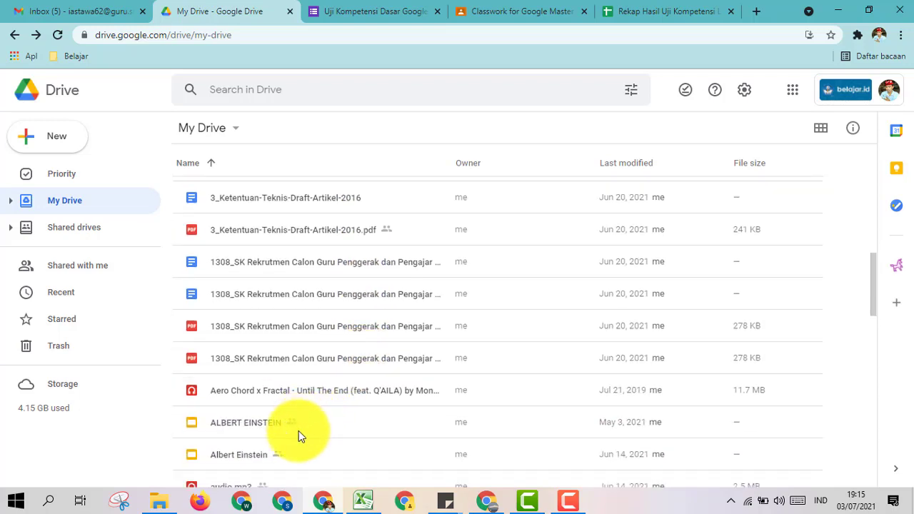
left_click(261, 429)
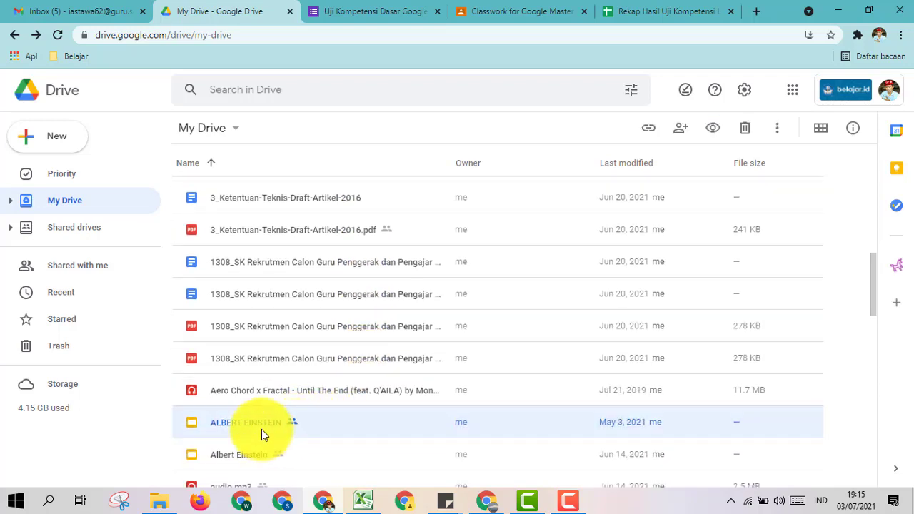
right_click(262, 429)
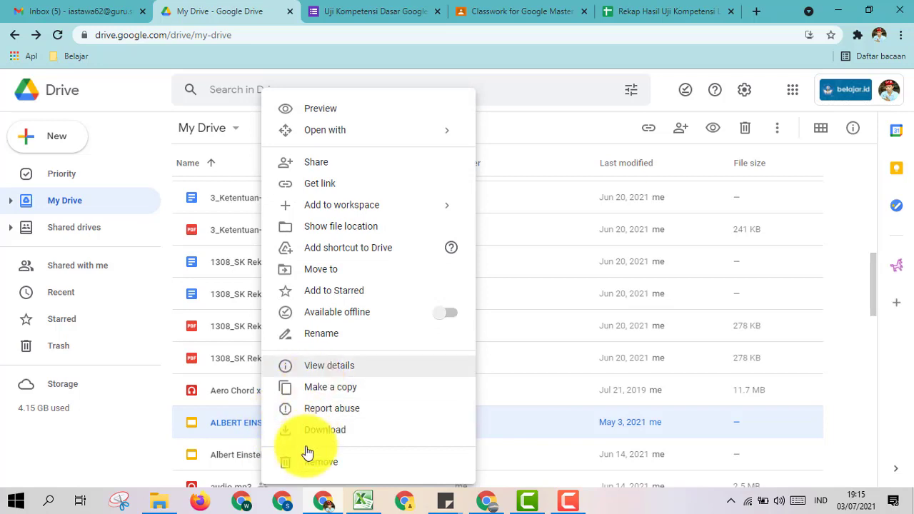
left_click(305, 464)
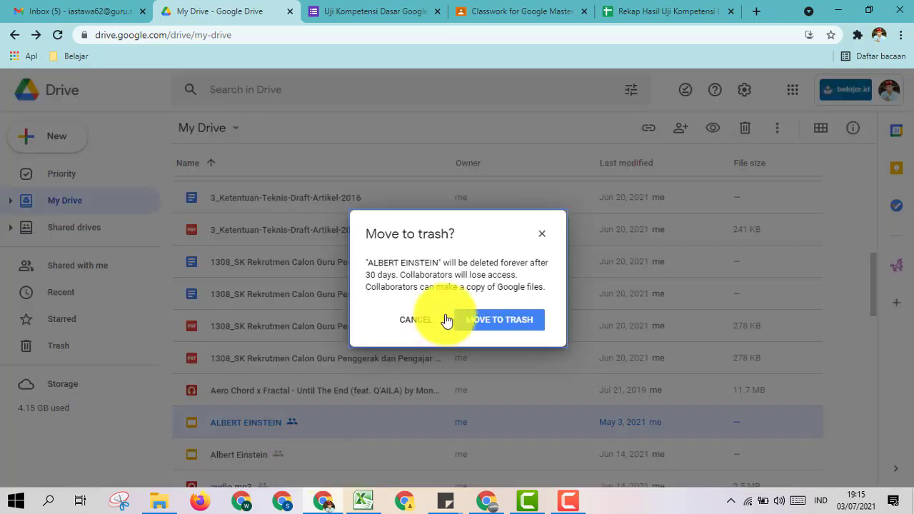
left_click(504, 329)
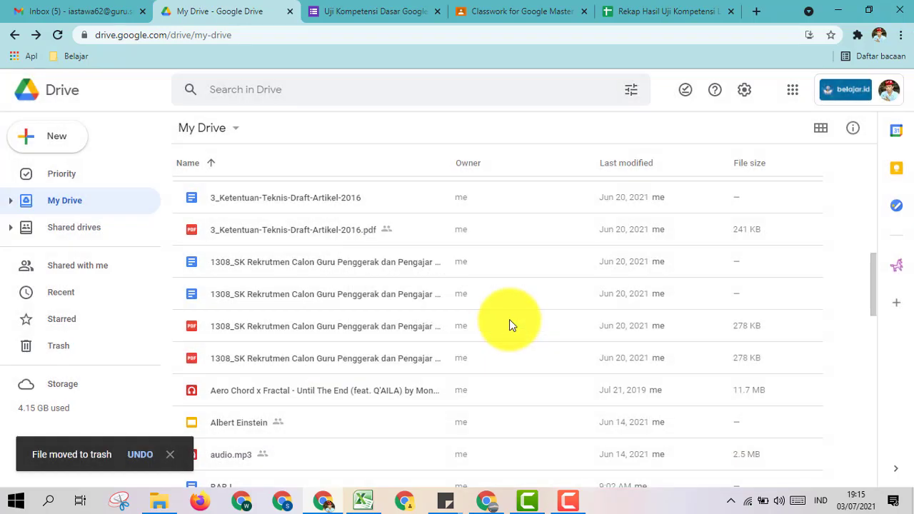
- Permanently delete the ALBERT EINSTEIN presentation from the trash and confirm the deletion
left_click(57, 347)
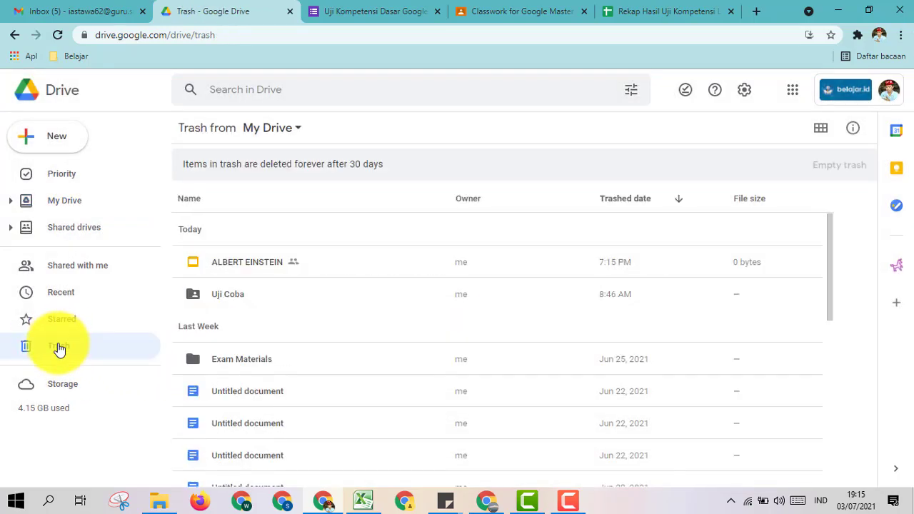
left_click(237, 263)
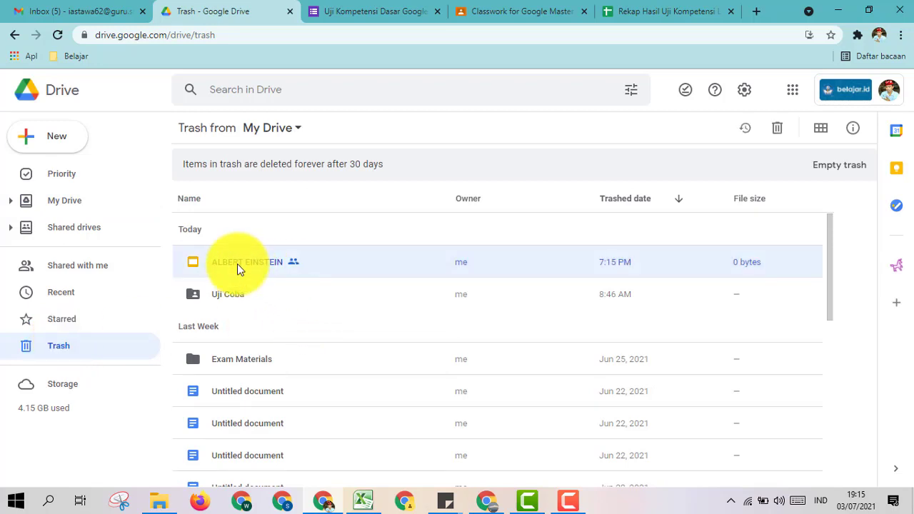
right_click(237, 264)
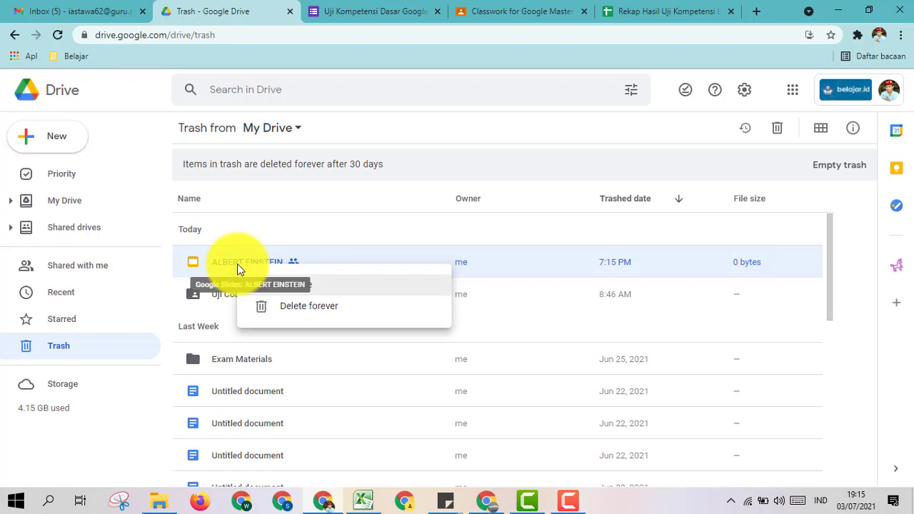
left_click(296, 315)
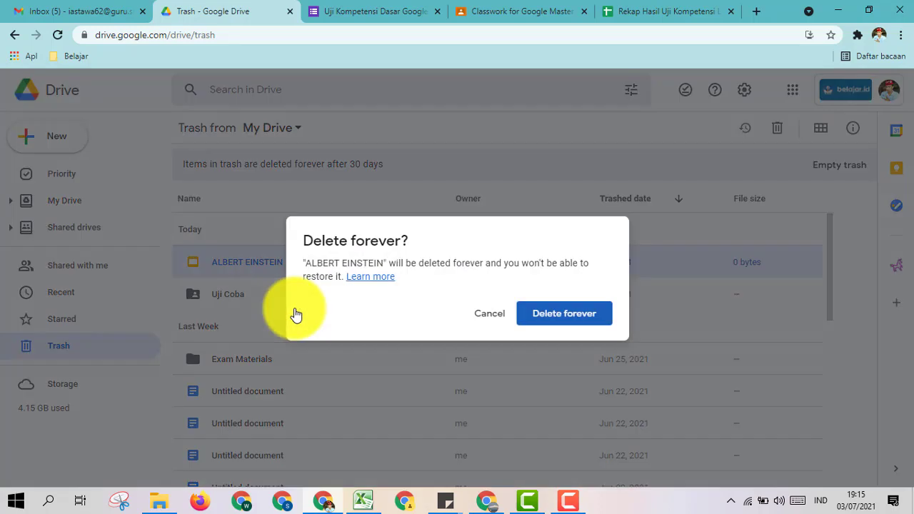
left_click(561, 325)
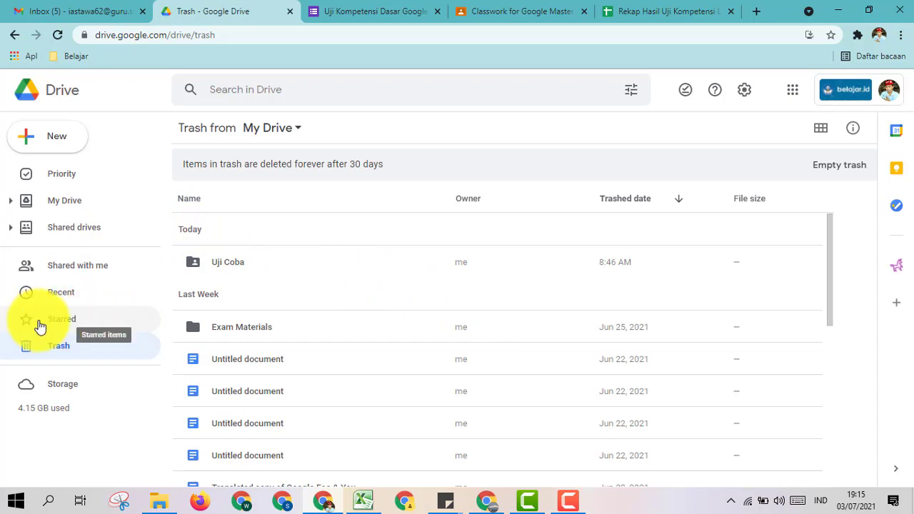
- Add the Uji Coba folder in My Drive to Starred and view the list of starred items
left_click(70, 210)
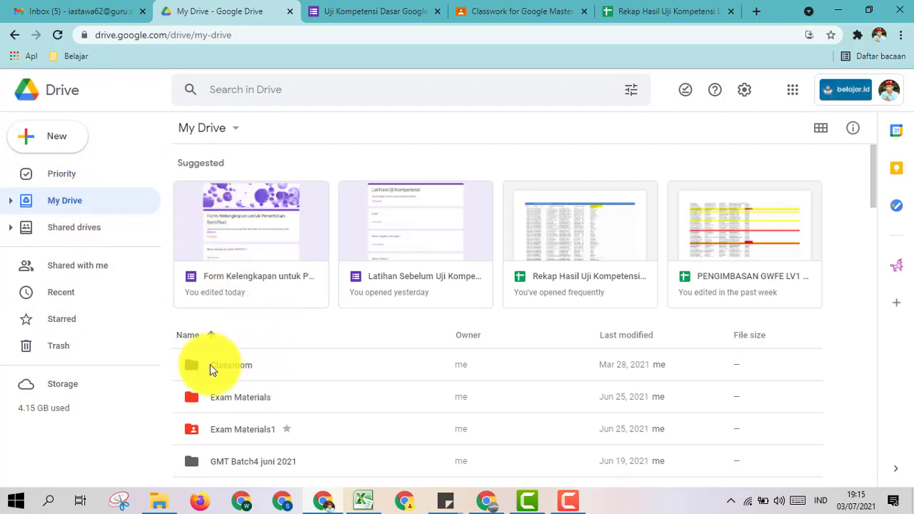
scroll(236, 389, "down", 4)
scroll(236, 389, "down", 1)
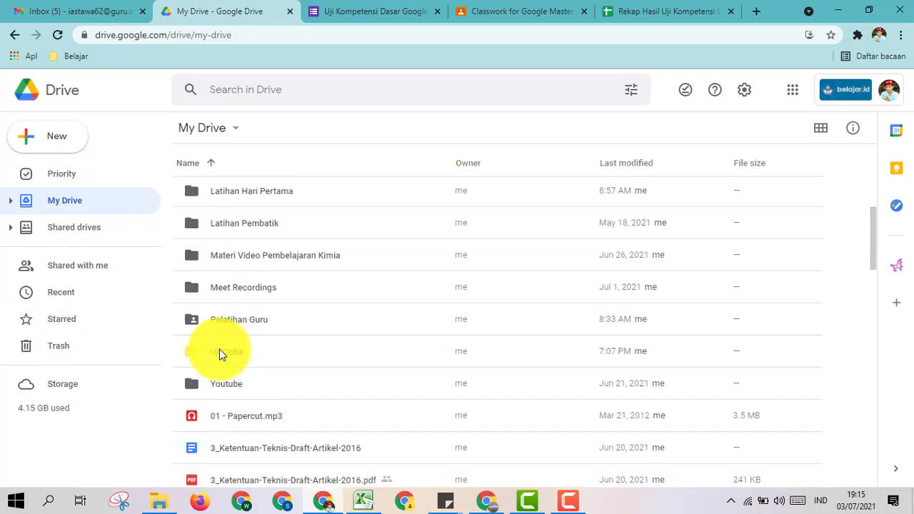
left_click(218, 353)
right_click(218, 353)
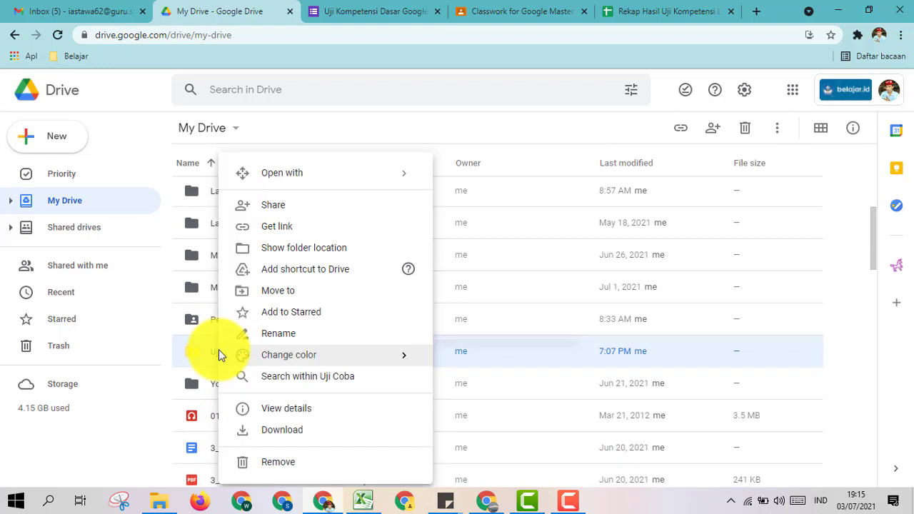
left_click(265, 314)
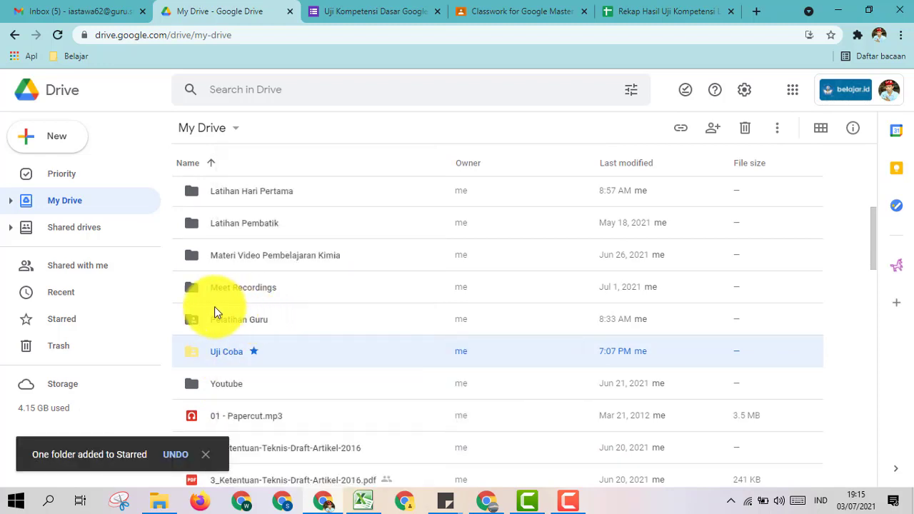
left_click(68, 326)
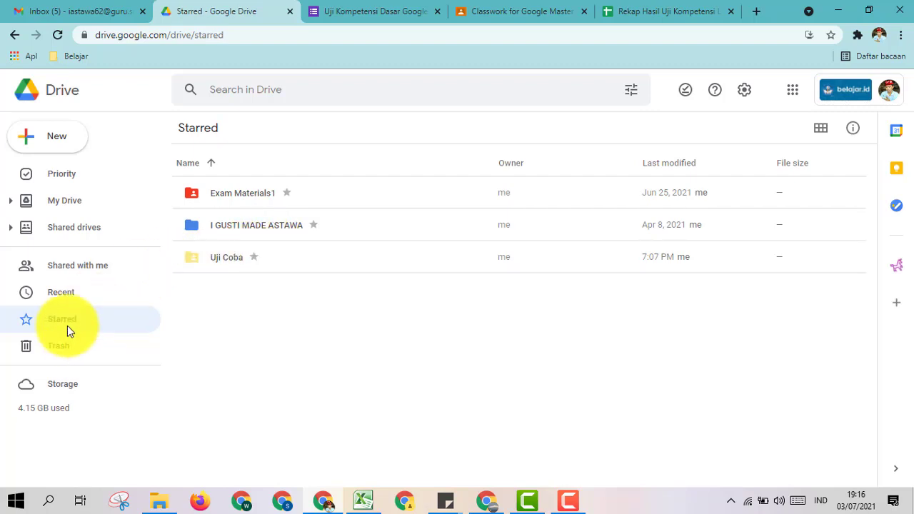
- Look through the files shared with this account and return to the start of the list
left_click(76, 277)
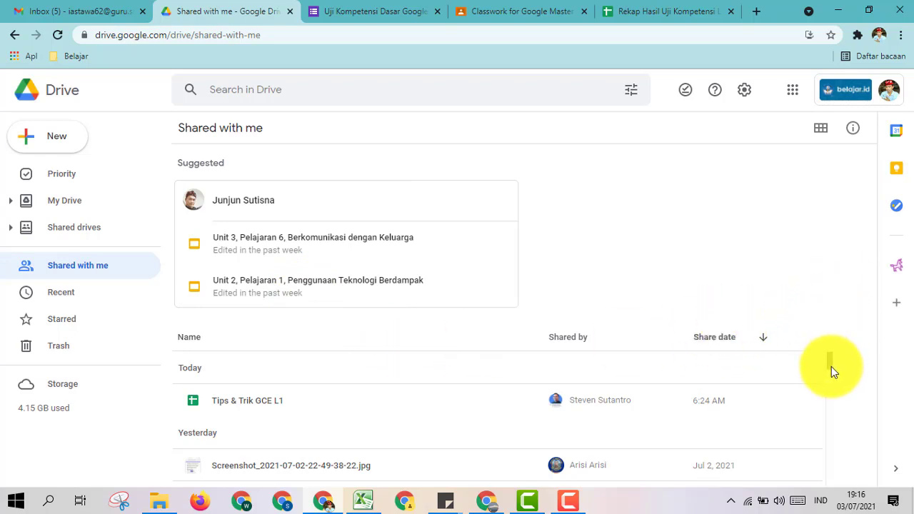
scroll(830, 368, "down", 10)
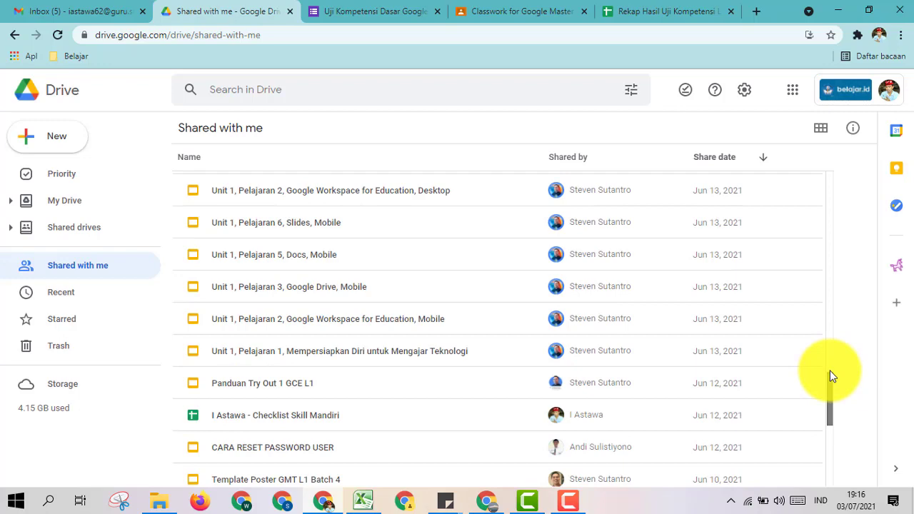
left_click_drag(830, 370, 831, 184)
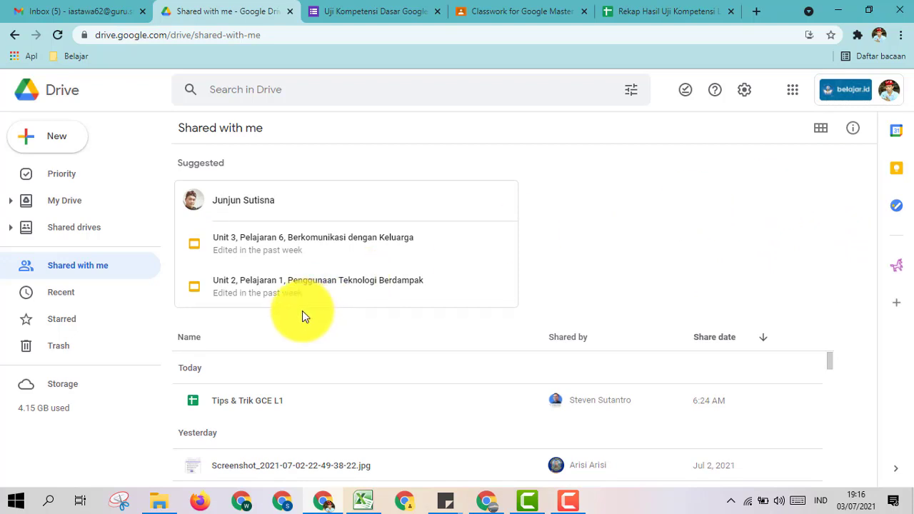
- Show the shared drives in grid layout and create a new shared drive named Berbagi RPP Kimia
left_click(87, 233)
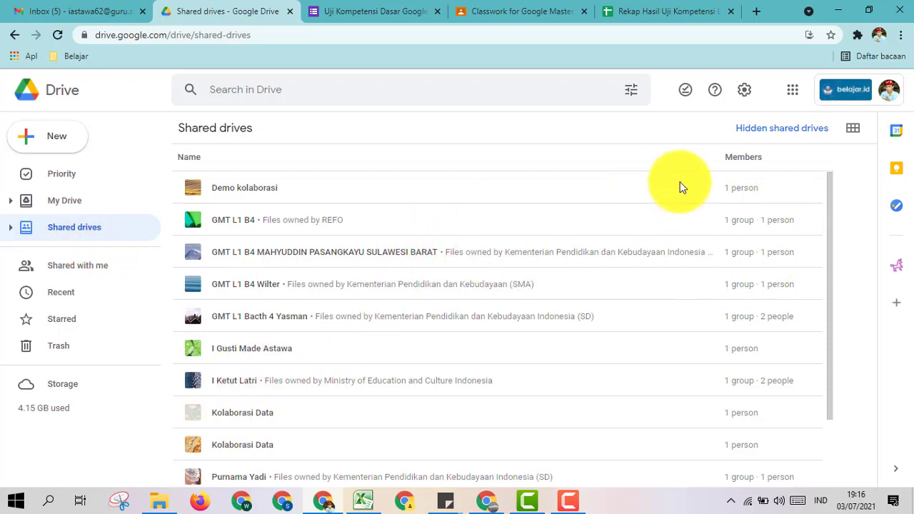
left_click(852, 129)
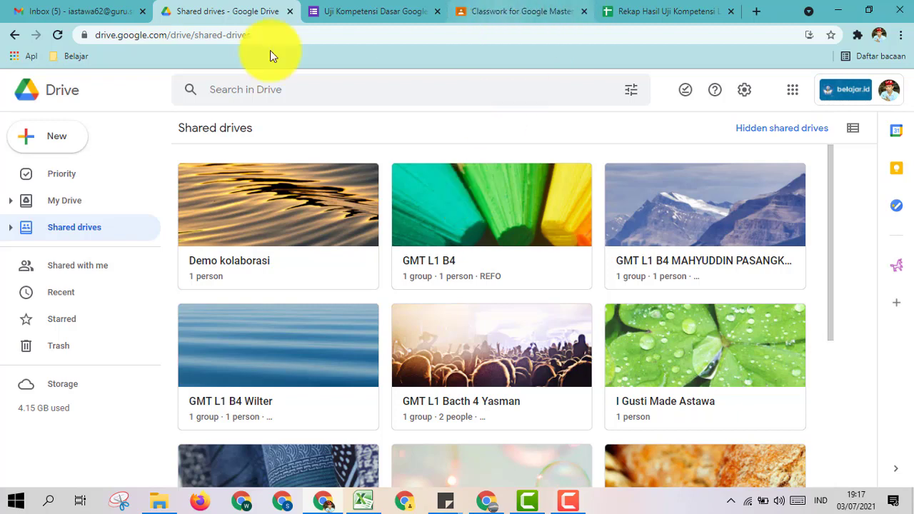
left_click(69, 141)
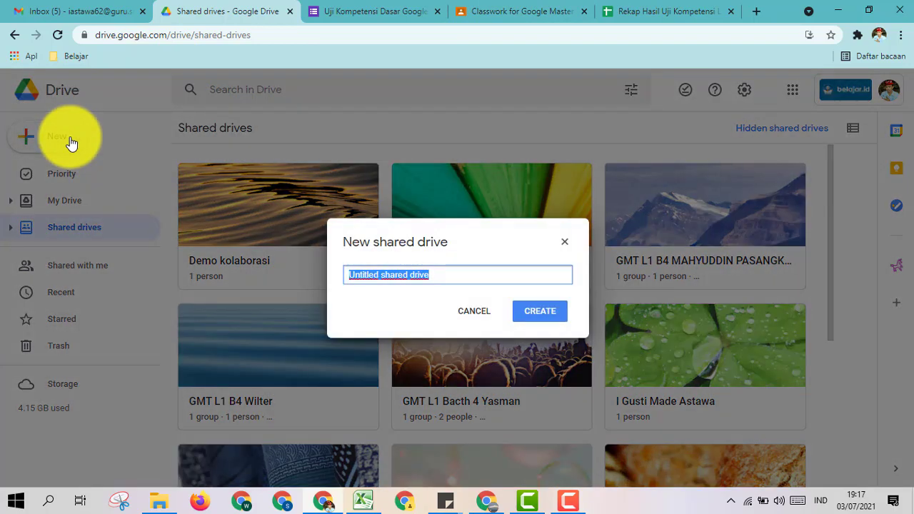
type("B")
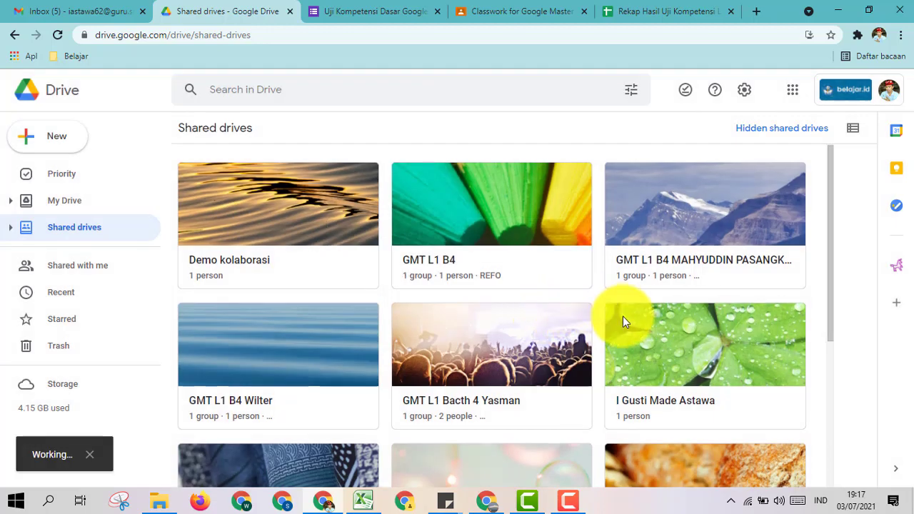
- Open the Berbagi RPP Kimia shared drive and add the recipient's email as Content manager, accepting sharing outside the organization
scroll(622, 316, "down", 3)
left_click(551, 356)
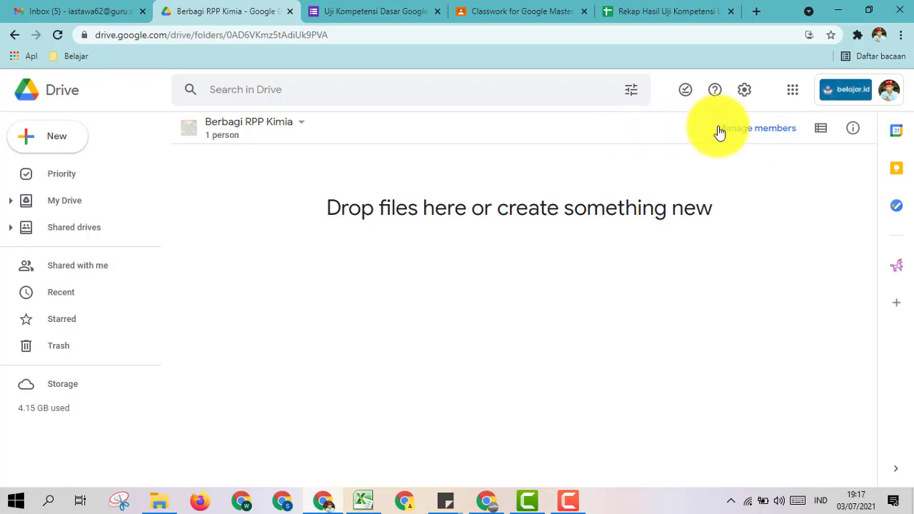
left_click(756, 140)
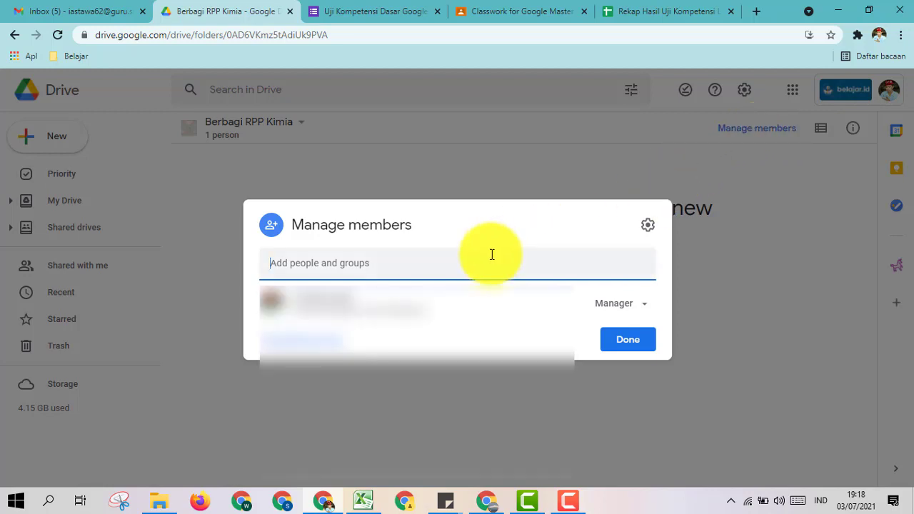
key("ctrl+v")
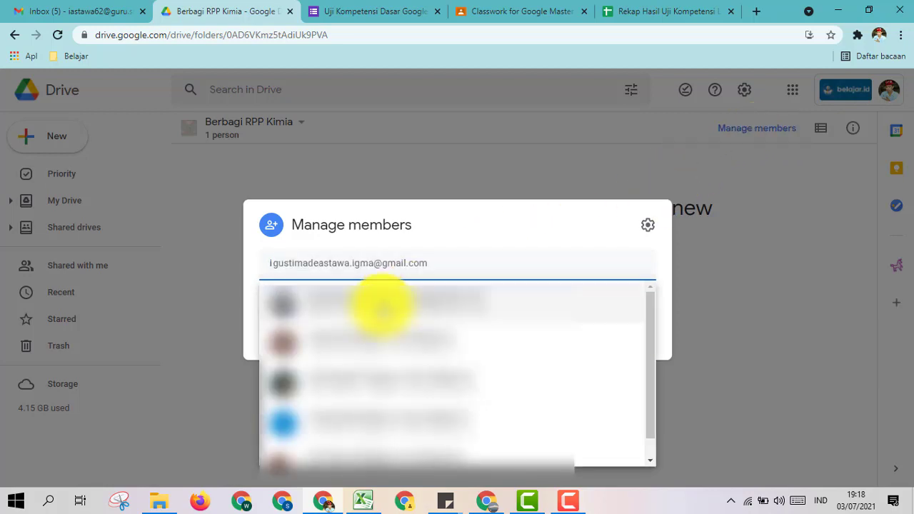
left_click(382, 307)
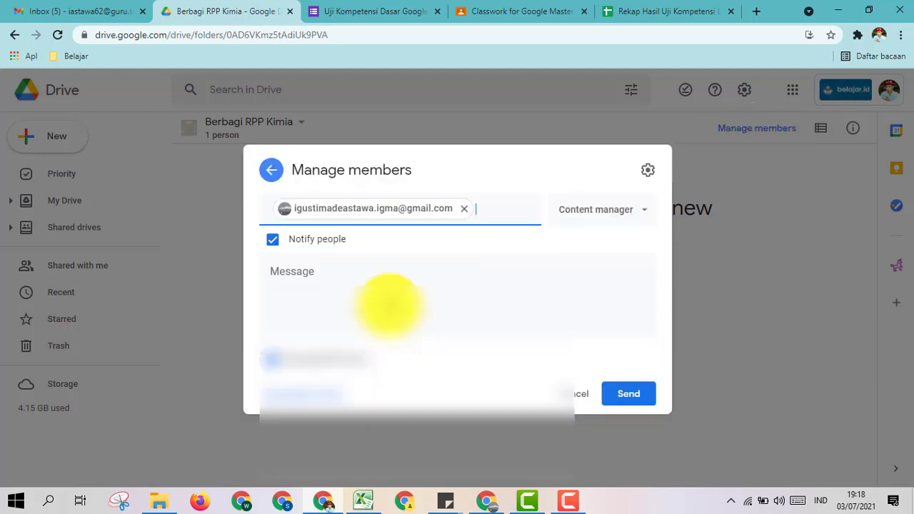
left_click(581, 225)
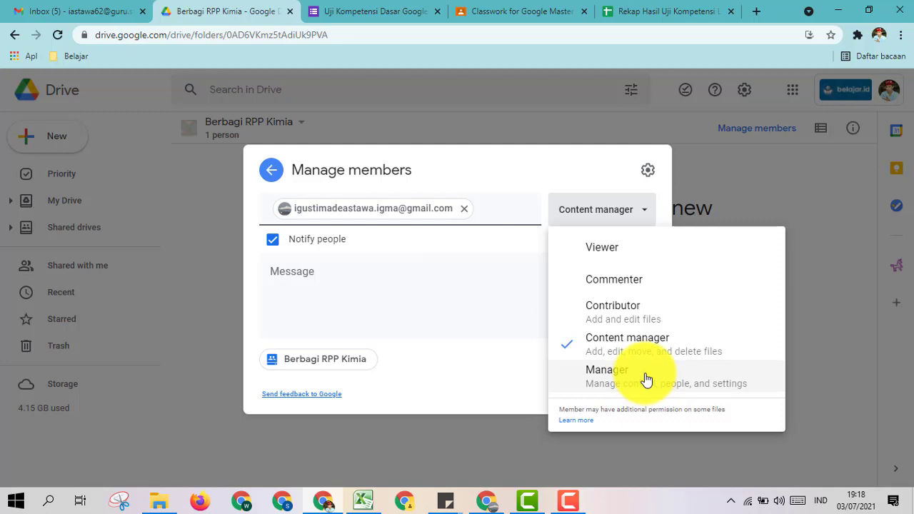
left_click(605, 342)
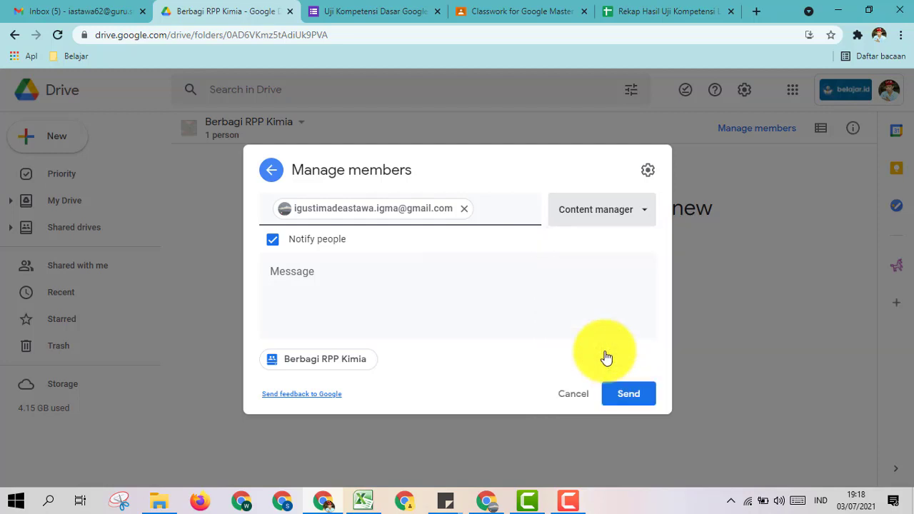
left_click(623, 395)
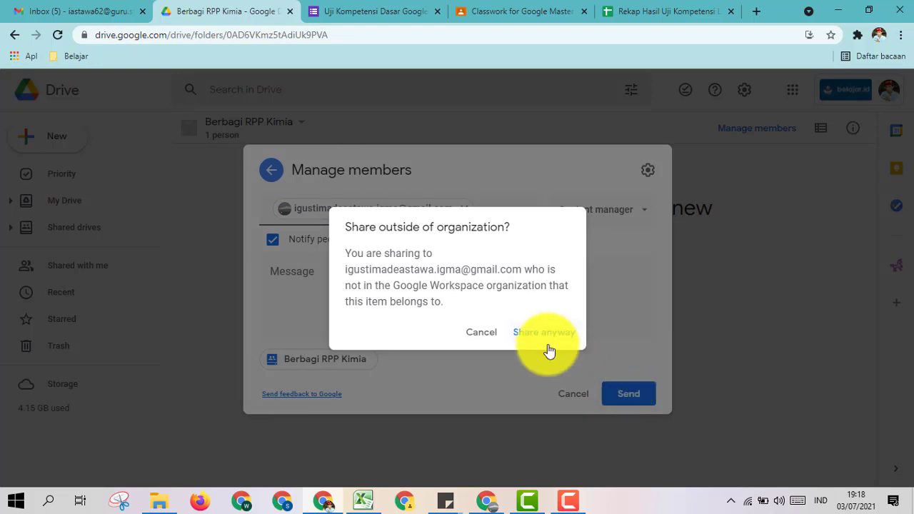
left_click(548, 349)
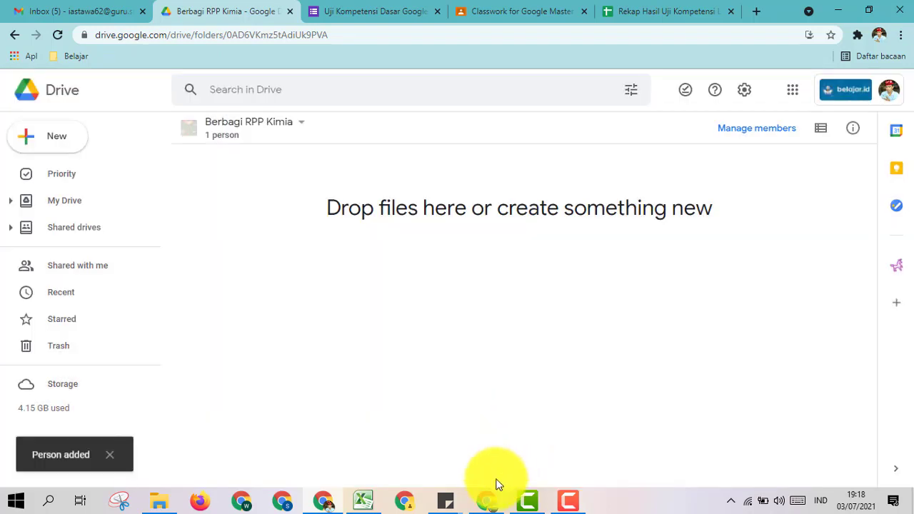
- Switch to the recipient's Gmail, open the Berbagi RPP Kimia shared drive from its invitation email and dismiss the welcome message
left_click(489, 500)
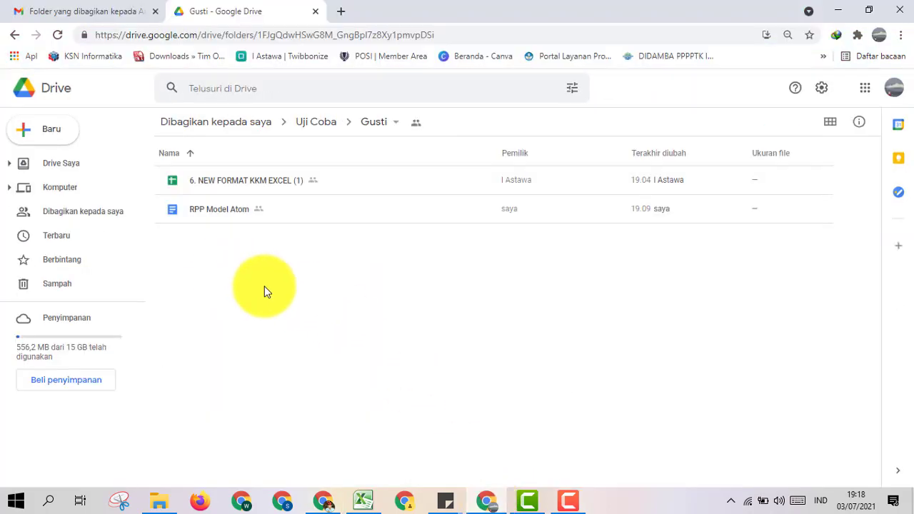
left_click(113, 12)
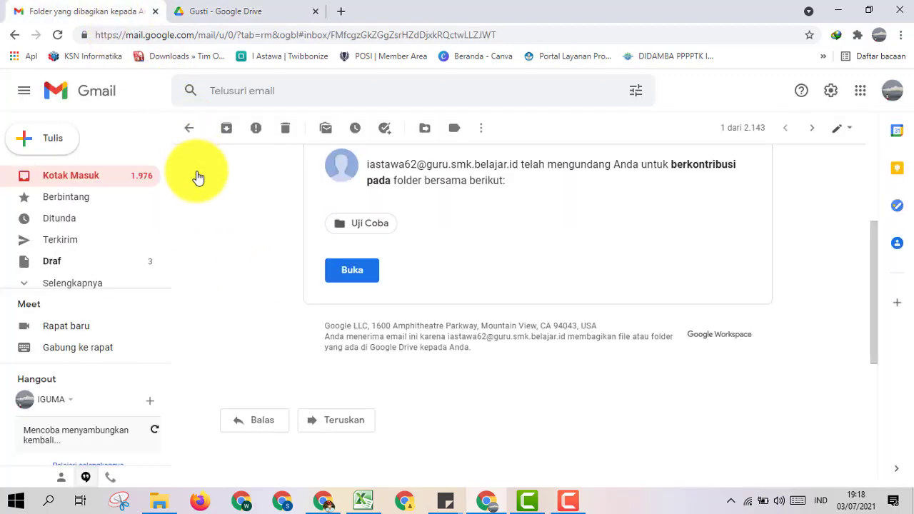
left_click(74, 180)
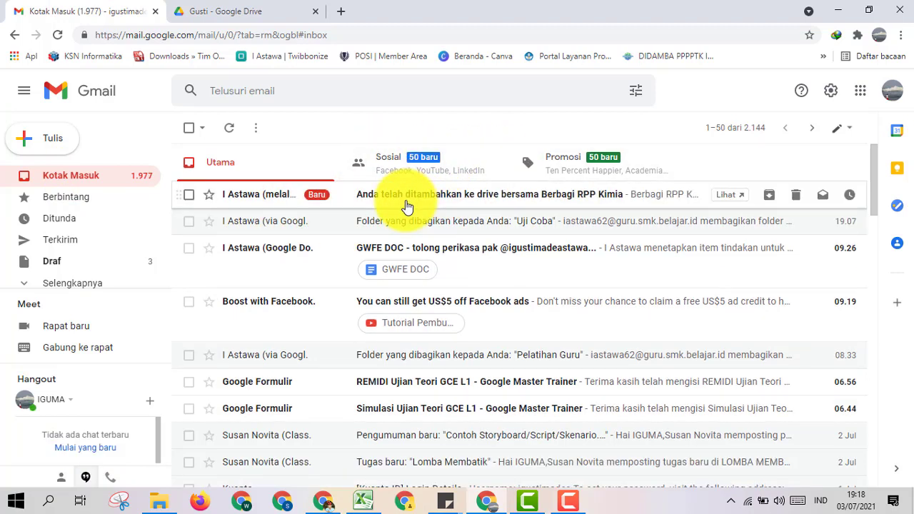
left_click(407, 207)
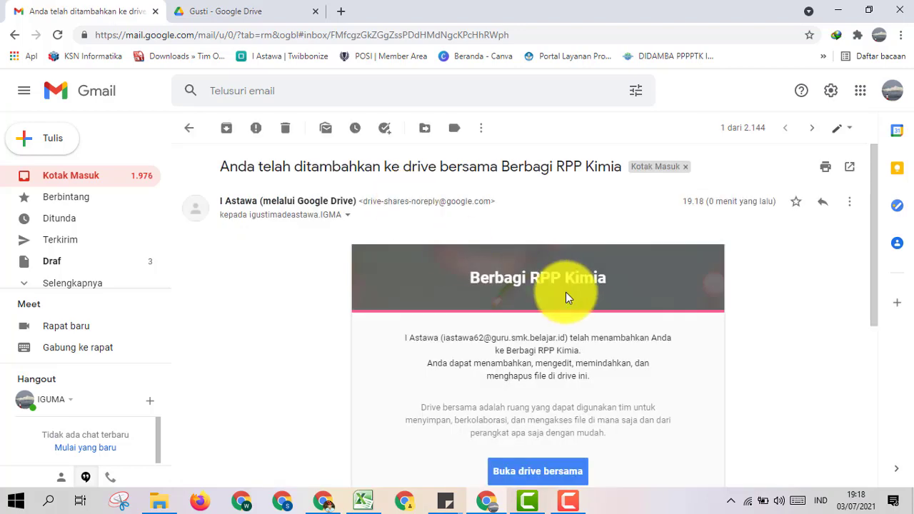
scroll(564, 292, "down", 4)
left_click(511, 172)
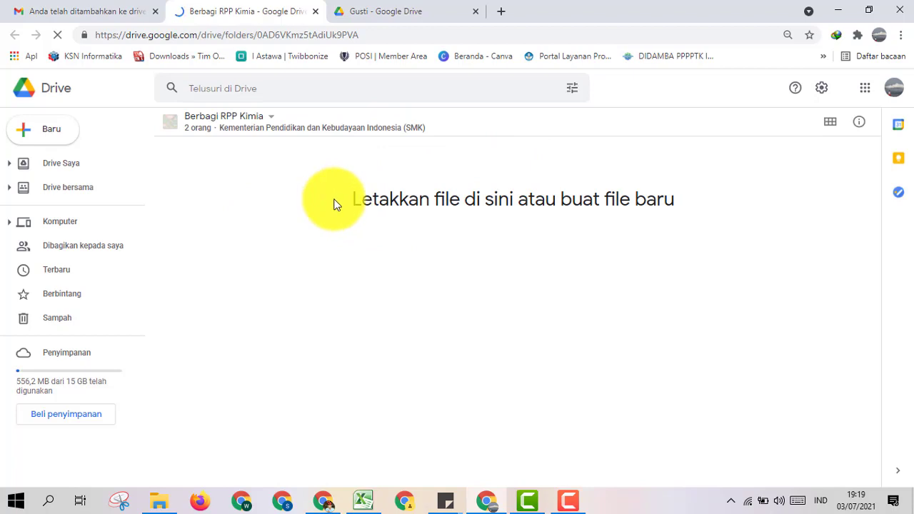
left_click(54, 145)
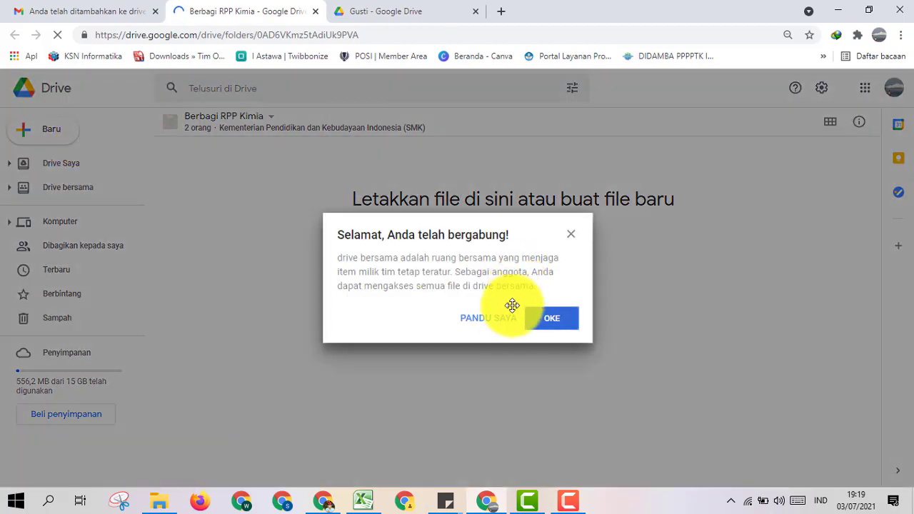
left_click(546, 320)
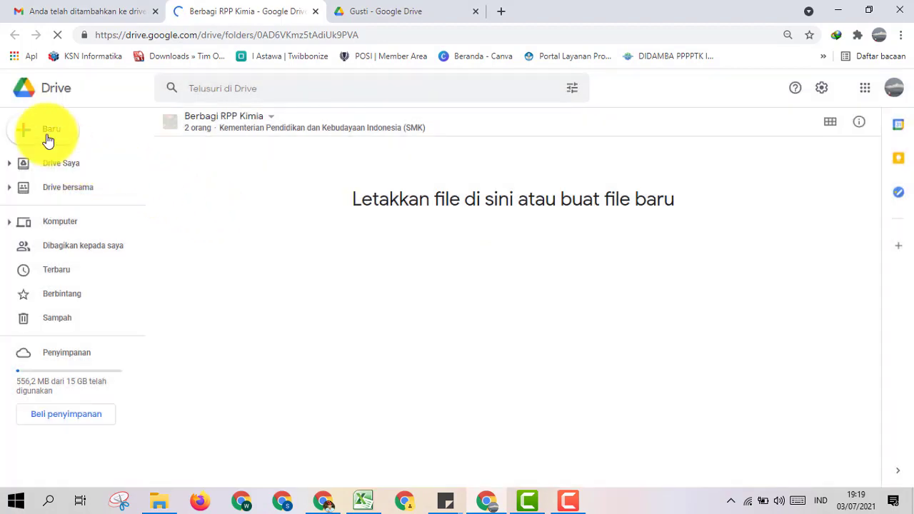
- Create a folder named with the member's first name in the Berbagi RPP Kimia shared drive and open it
left_click(48, 141)
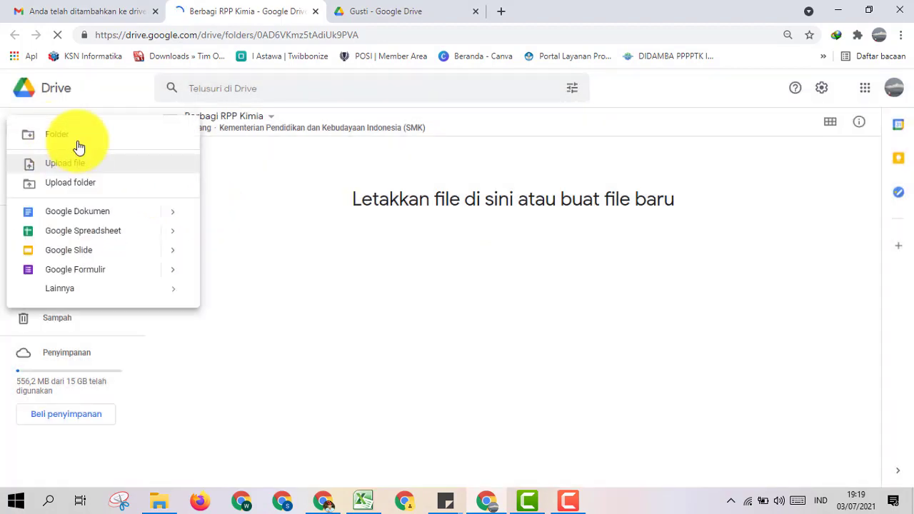
left_click(57, 135)
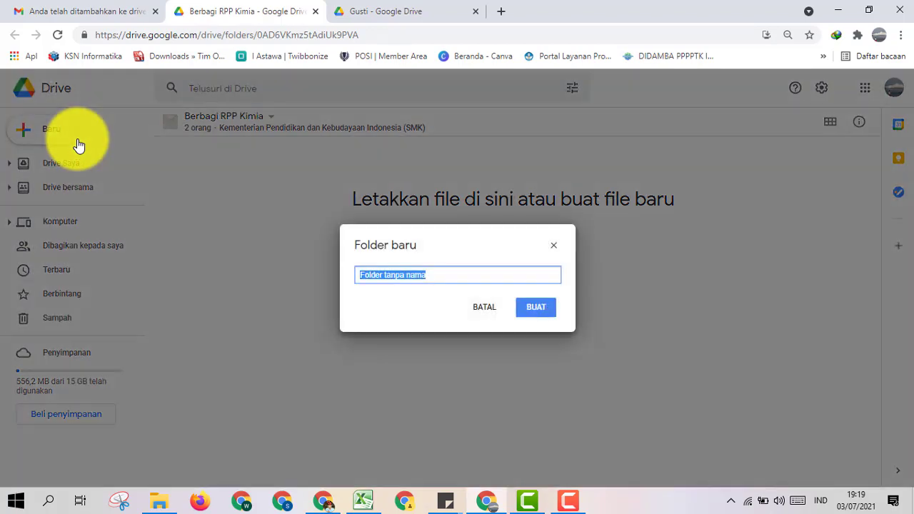
type("Gusti")
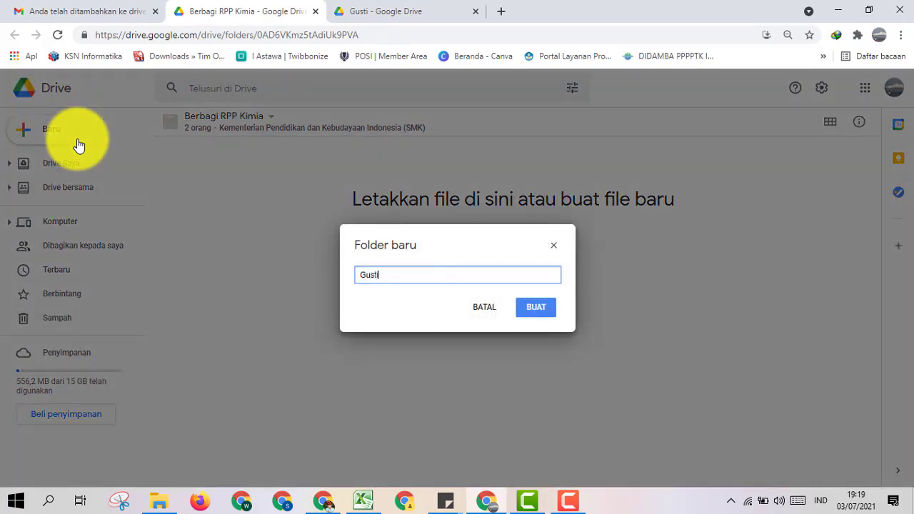
left_click(546, 319)
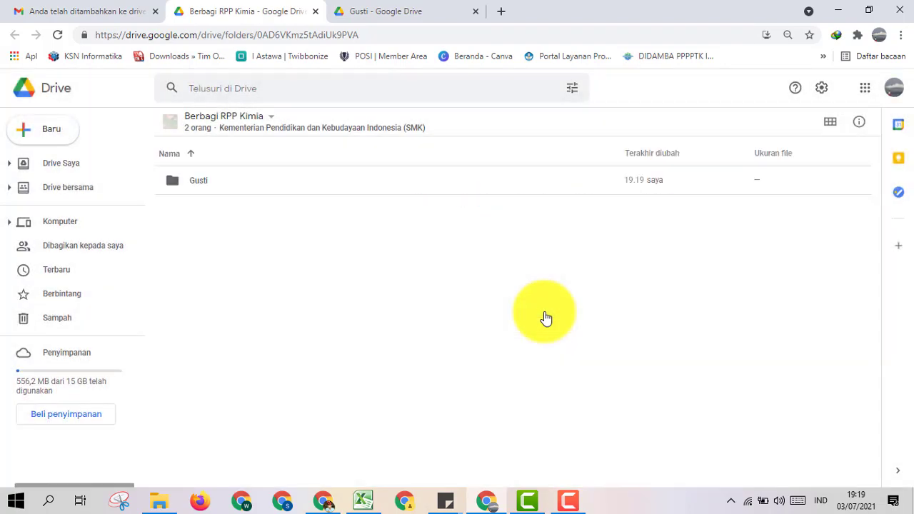
double_click(332, 185)
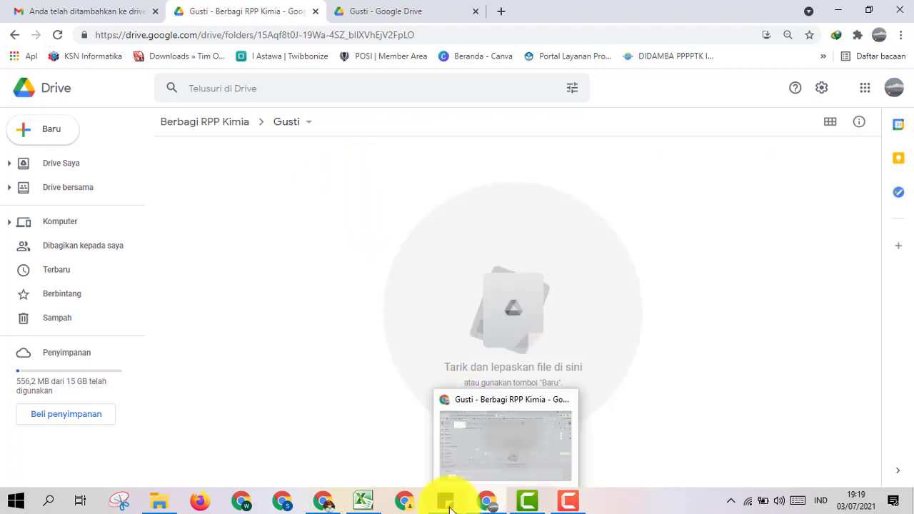
- Switch back to the owner's Drive window, view the member's new folder and return to the Berbagi RPP Kimia shared drive
left_click(329, 492)
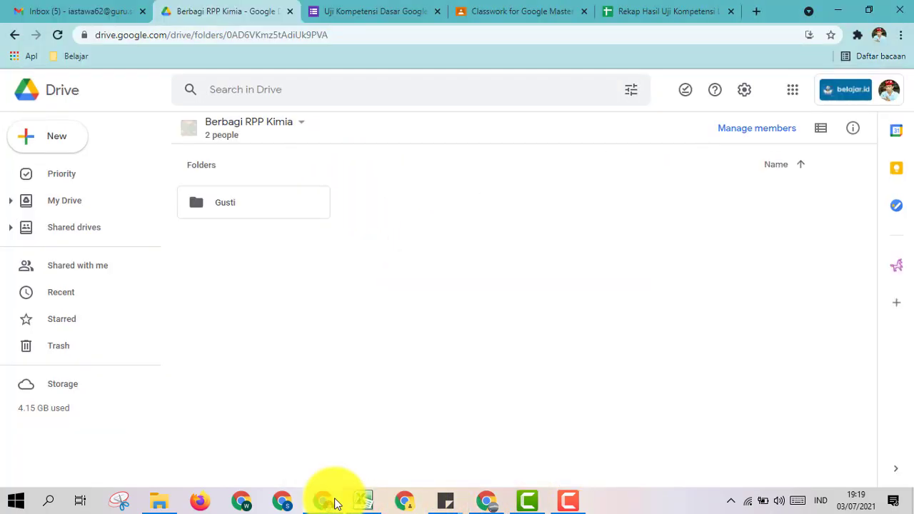
double_click(269, 203)
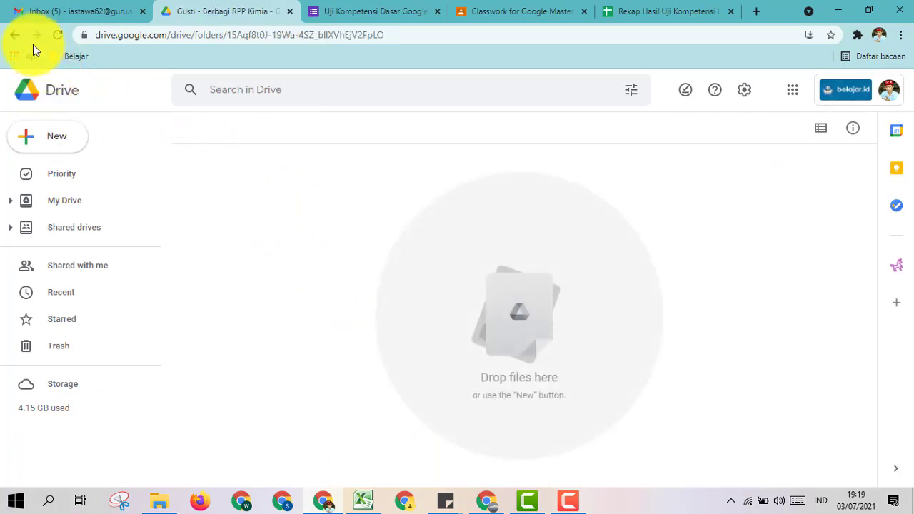
left_click(16, 36)
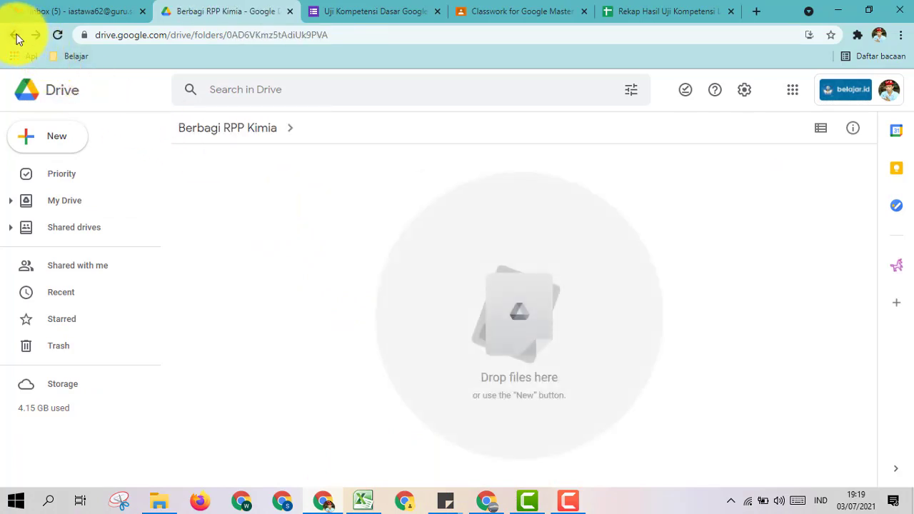